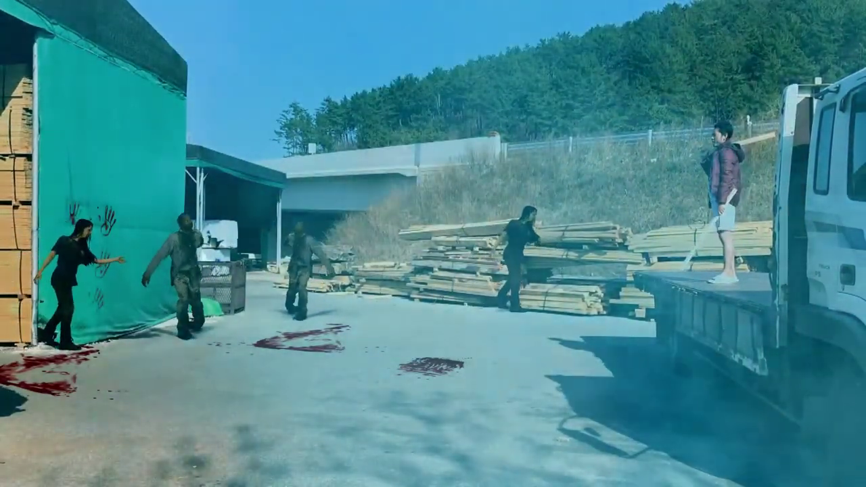
Step: Launch Adobe After Effects CS6 from the Start menu, refreshing the desktop while it loads
scroll(101, 400, down, 3)
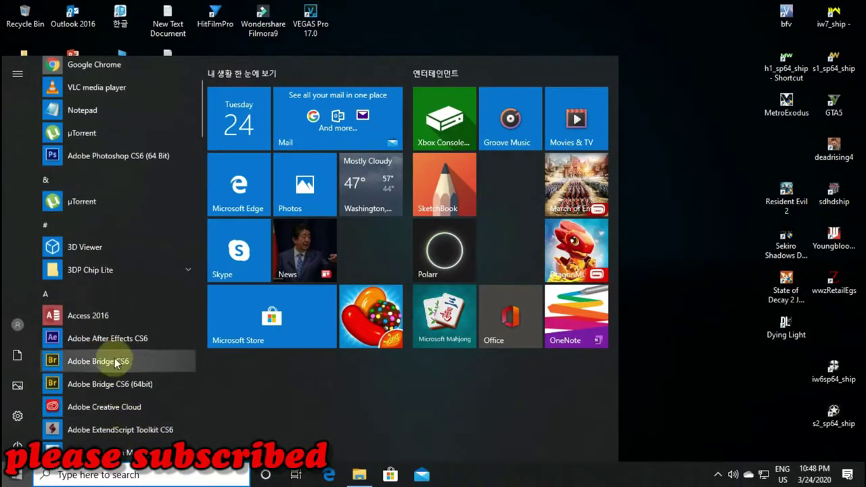
click(115, 341)
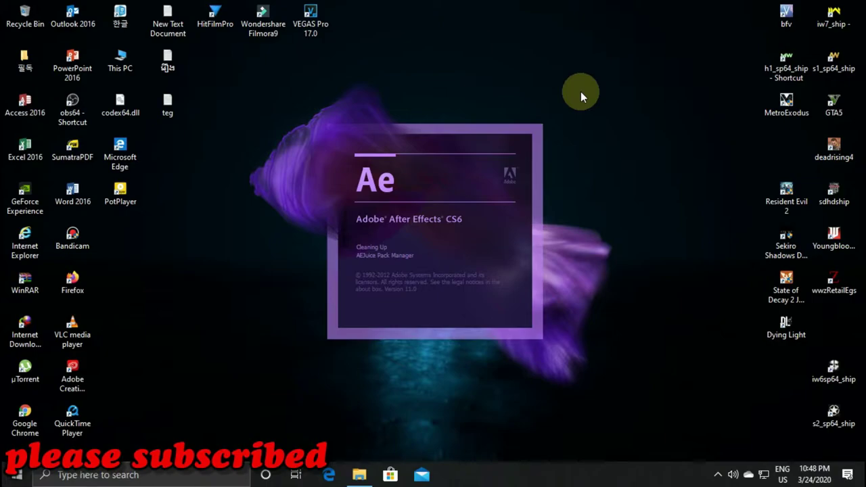
right_click(604, 131)
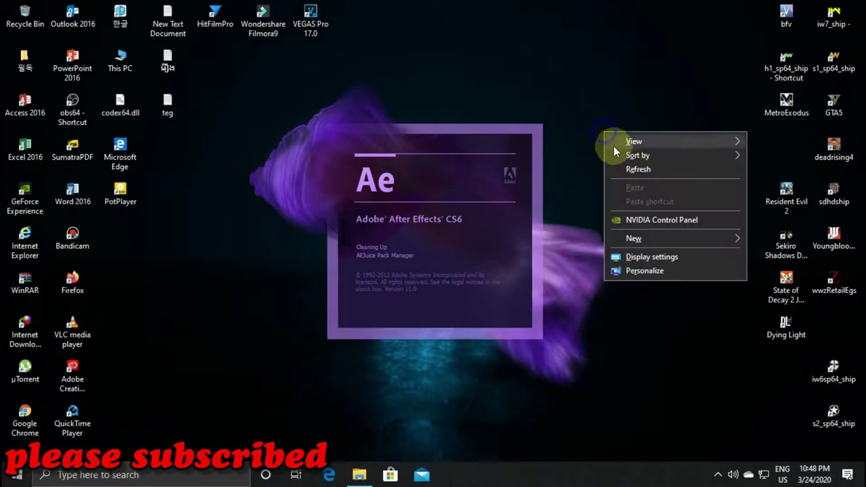
click(639, 169)
right_click(610, 114)
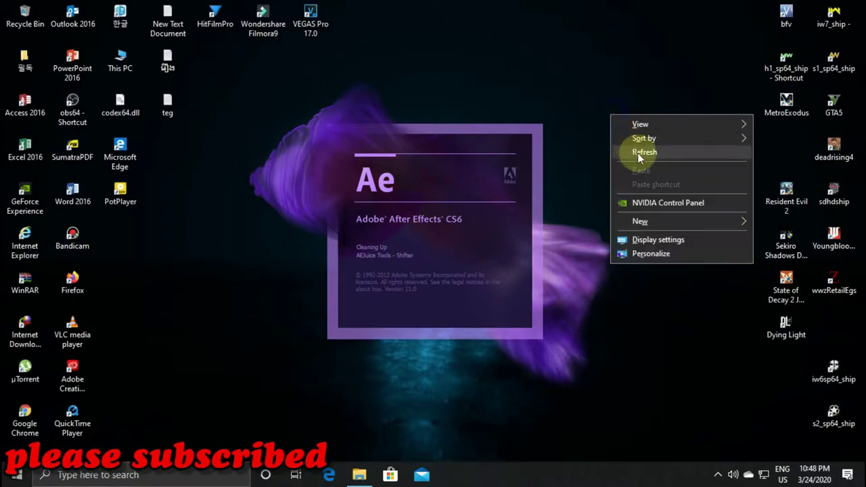
click(638, 152)
right_click(622, 117)
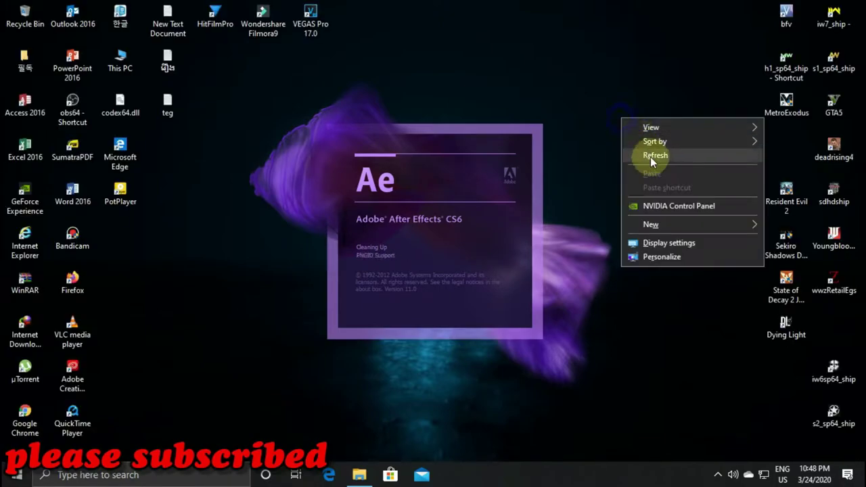
click(657, 157)
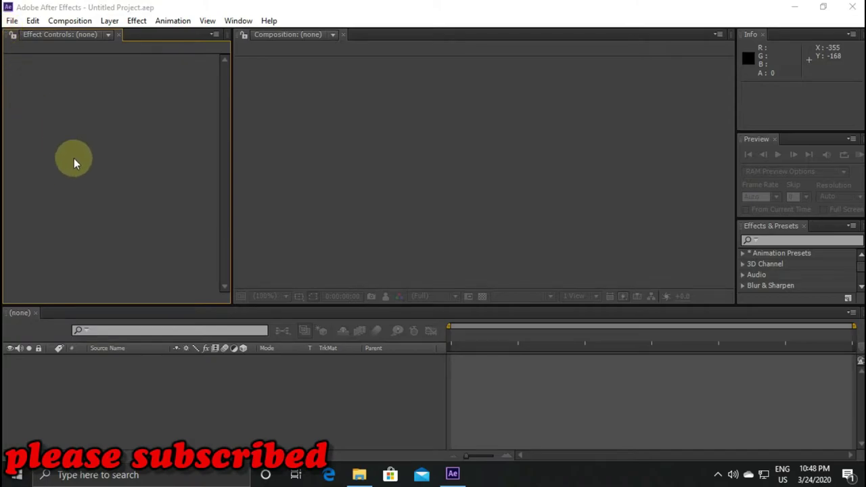
Step: Start a new project from File > New and show its empty Project panel
click(10, 22)
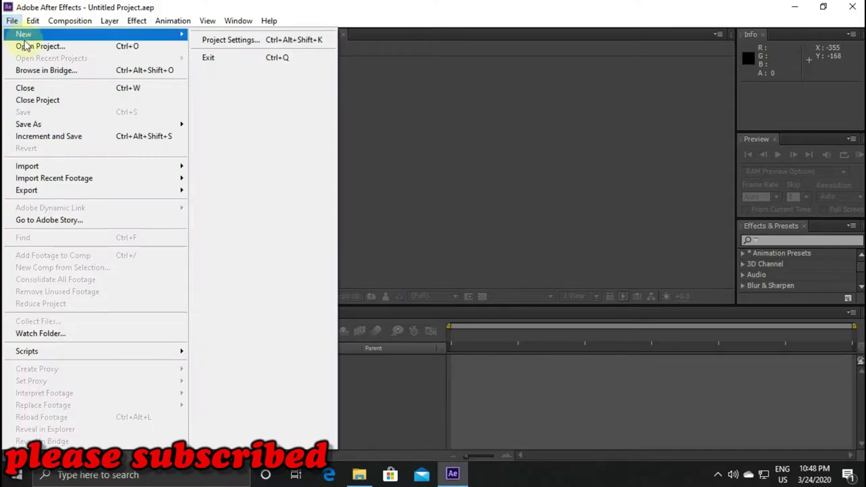
mouse_move(24, 33)
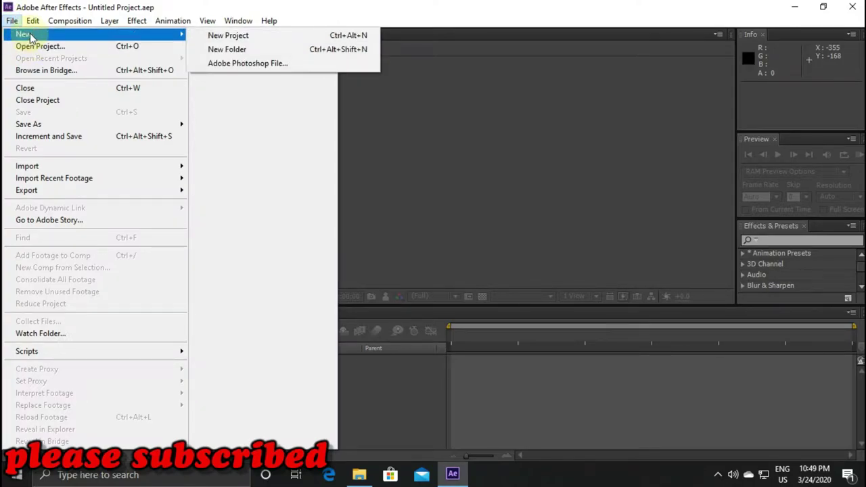
click(234, 35)
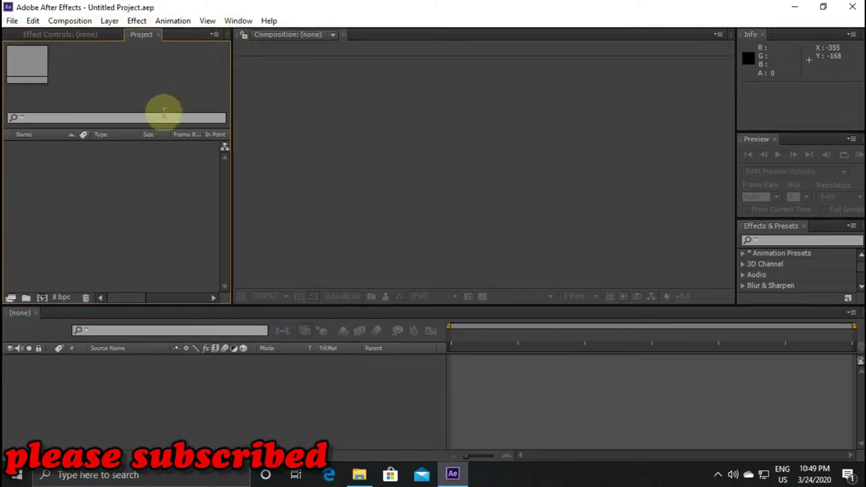
click(65, 38)
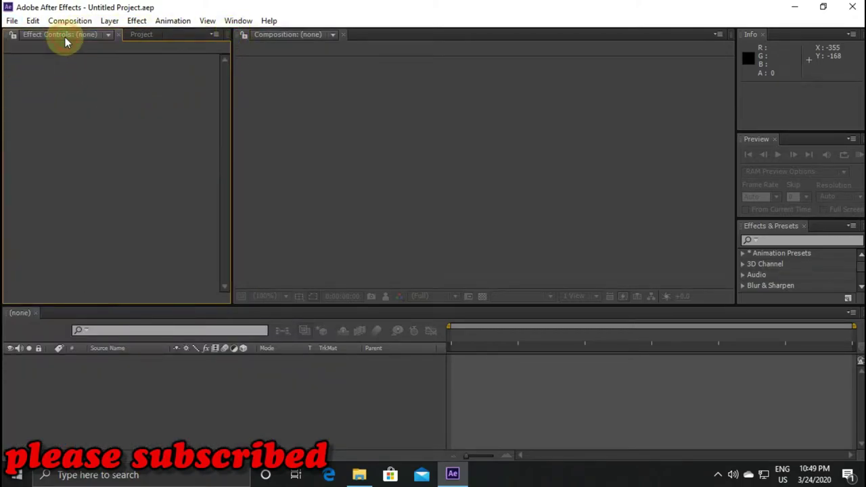
click(144, 35)
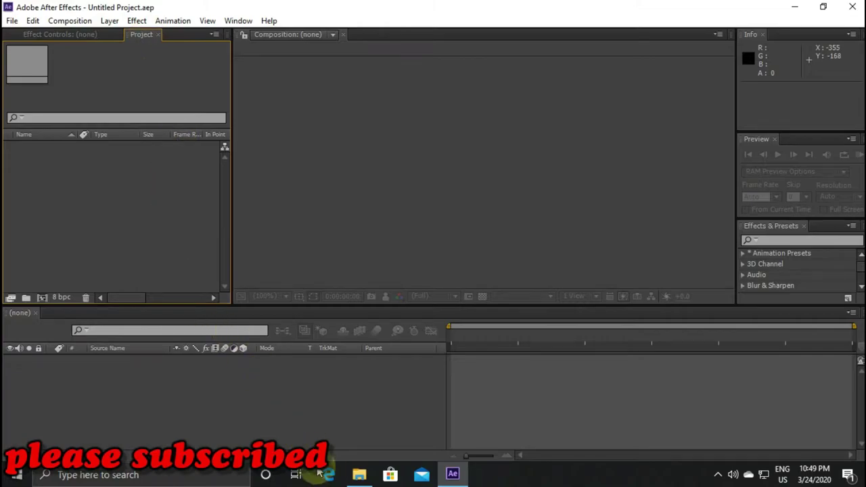
Step: Import video vegas1.mp4 from the game editor folder into the Project panel
click(359, 474)
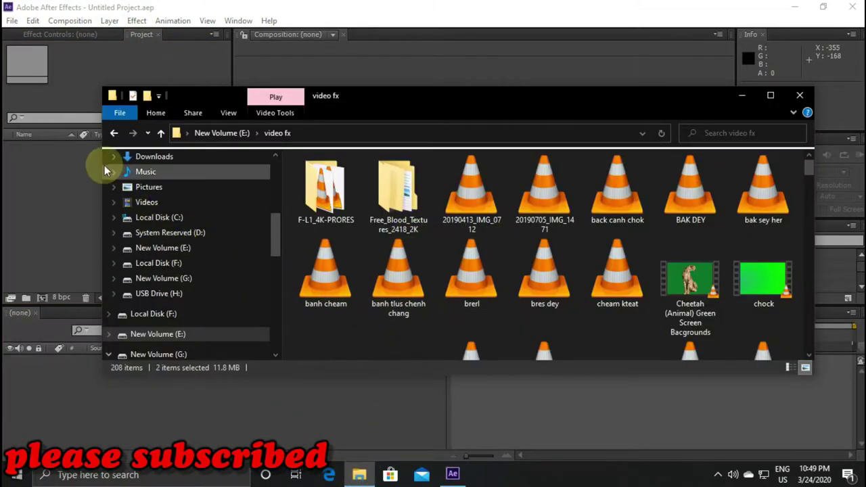
click(115, 134)
click(115, 134)
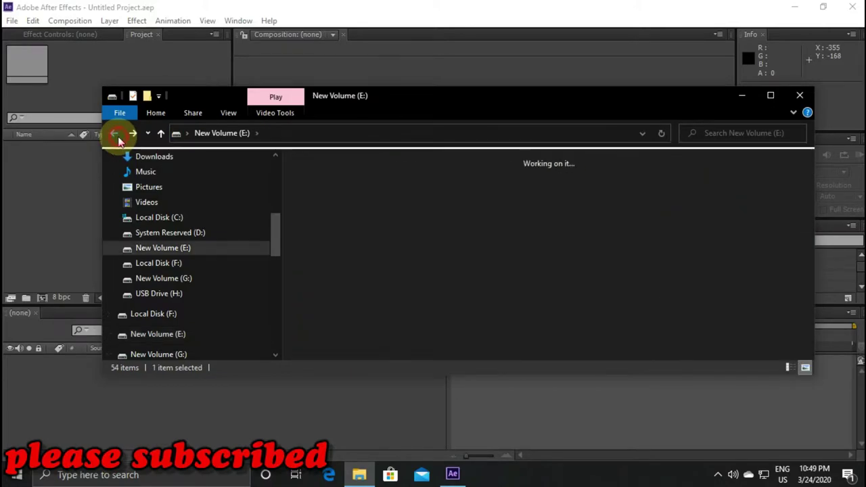
click(629, 203)
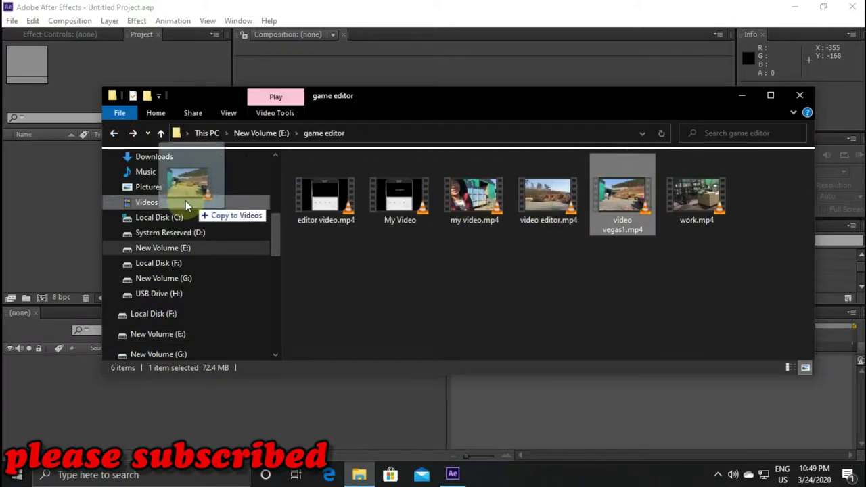
drag(630, 203, 43, 190)
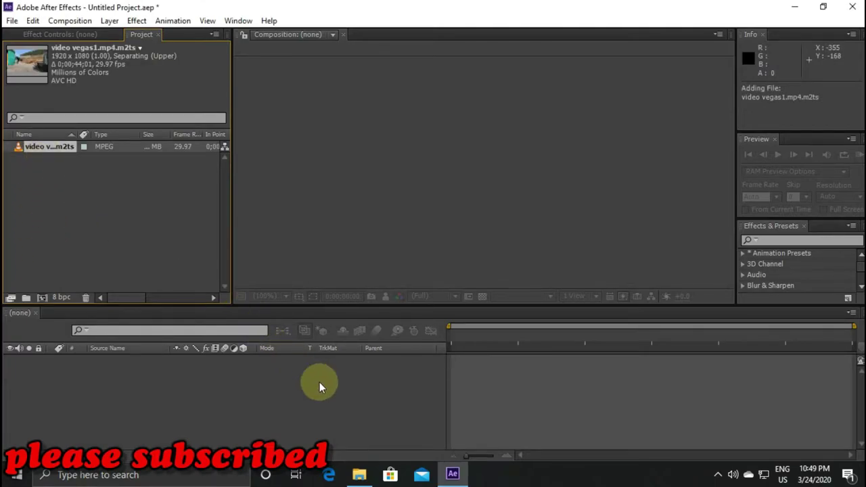
Step: Import the zombie and zombie 2 clips from the video fx folder into the project
click(360, 475)
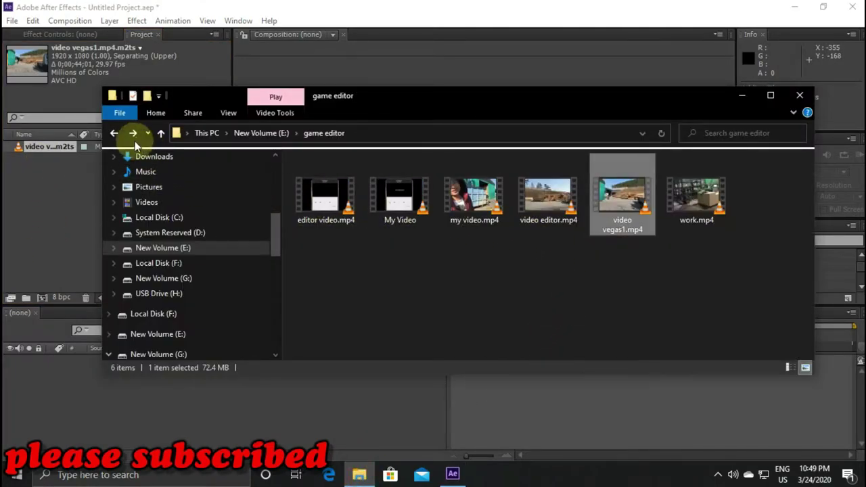
click(114, 133)
click(114, 132)
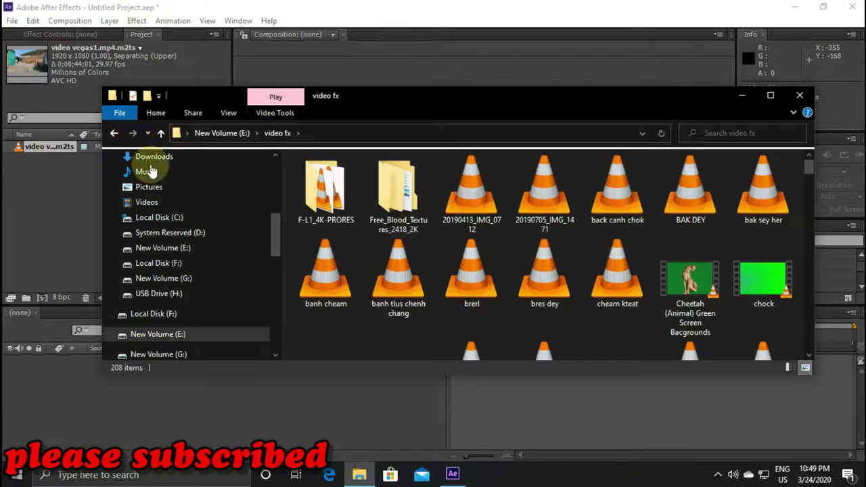
scroll(533, 286, down, 5)
scroll(536, 281, down, 3)
scroll(536, 280, down, 3)
scroll(535, 280, down, 3)
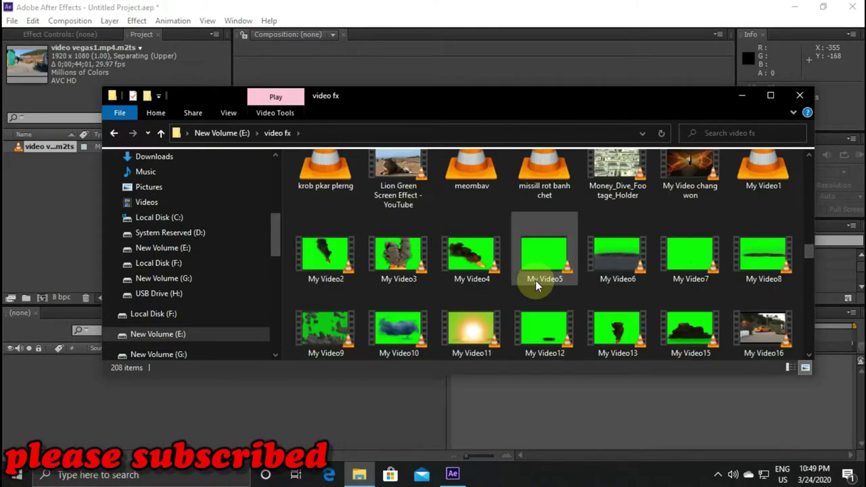
scroll(535, 280, down, 3)
scroll(535, 281, down, 2)
scroll(536, 280, down, 3)
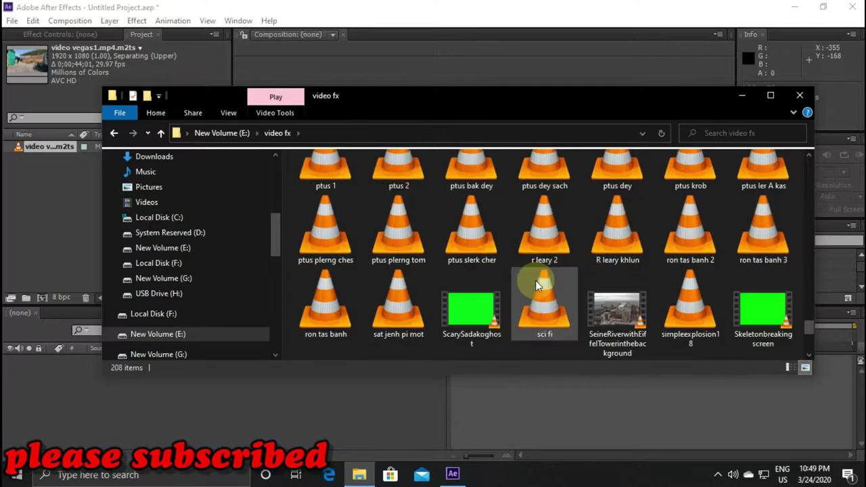
scroll(536, 281, down, 3)
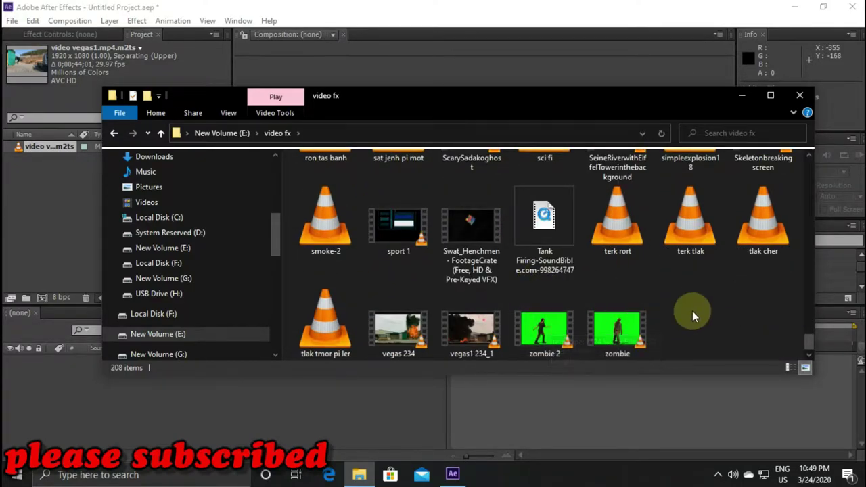
click(515, 298)
ctrl+click(619, 335)
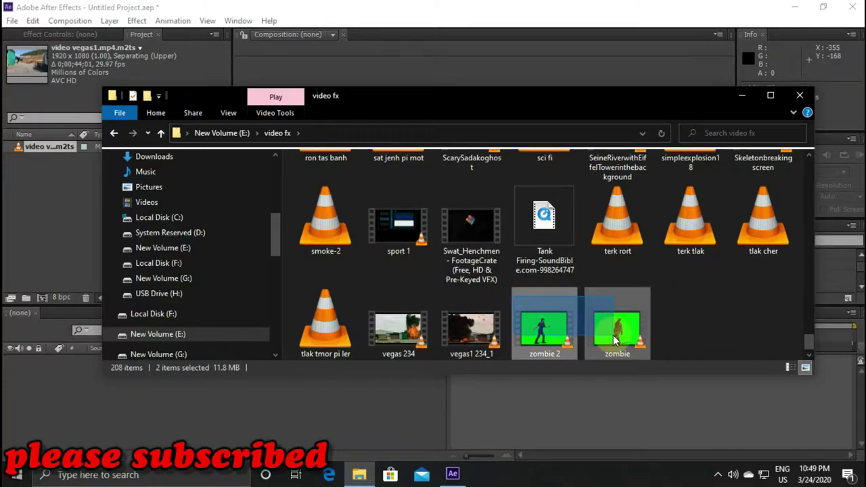
drag(624, 344, 59, 228)
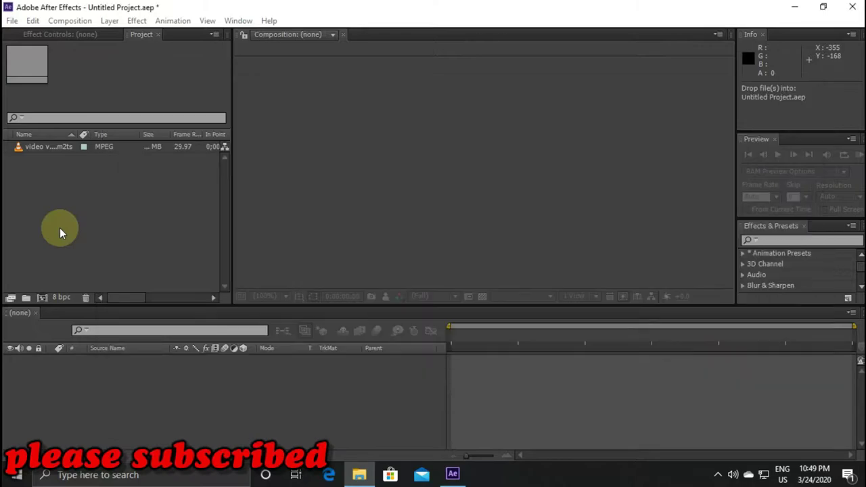
Step: Build a composition from video vegas1.mp4, preview it, and return the time marker near the start
click(39, 149)
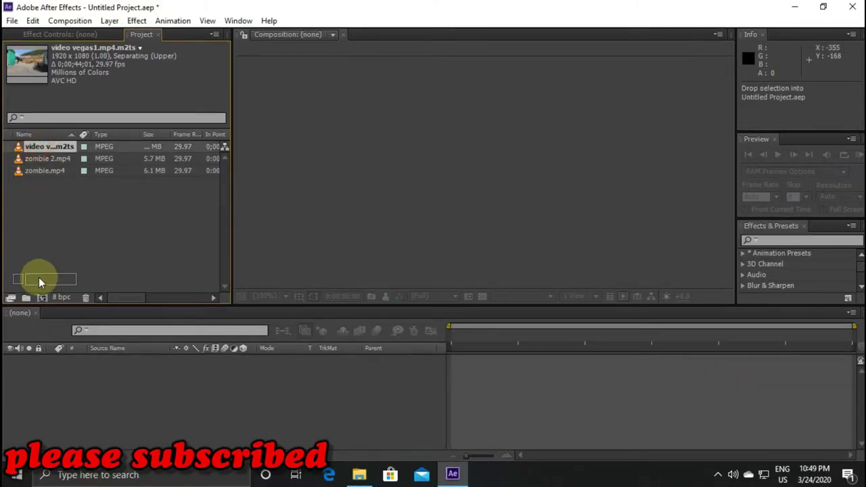
click(42, 299)
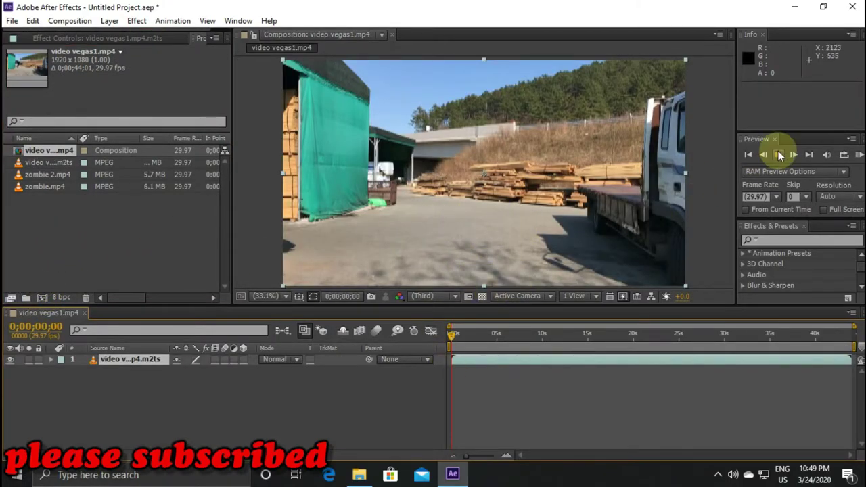
click(777, 155)
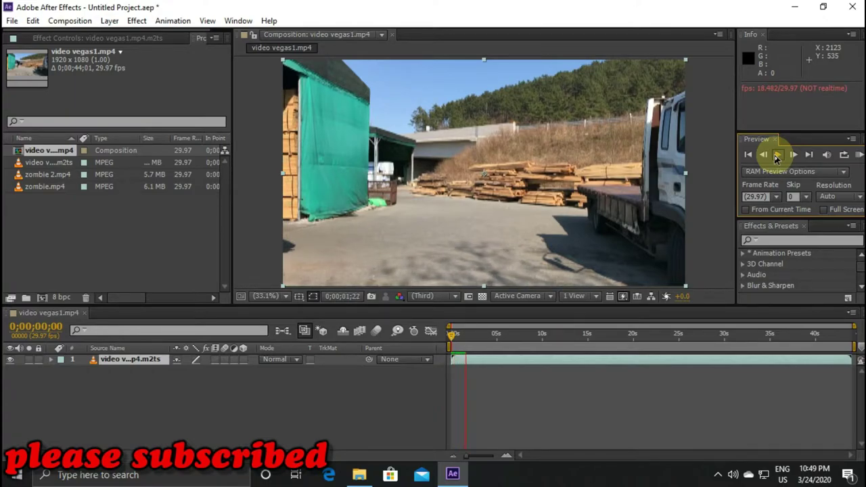
click(777, 155)
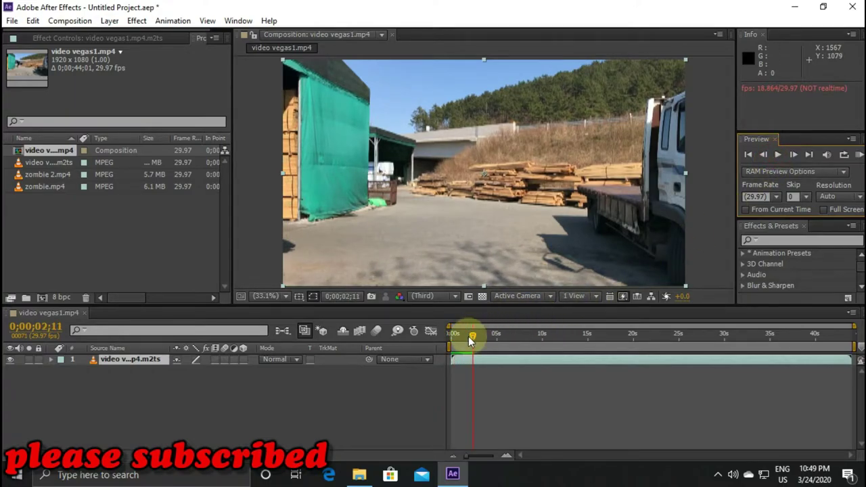
mouse_move(475, 334)
mouse_down()
mouse_move(459, 343)
mouse_move(402, 332)
mouse_up()
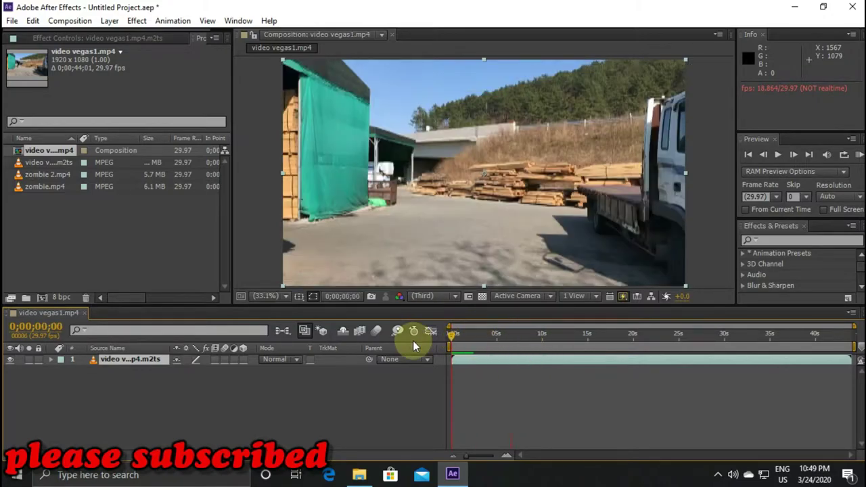
Step: Place zombie 2.mp4 on the timeline as the top layer above the lumberyard footage
click(27, 175)
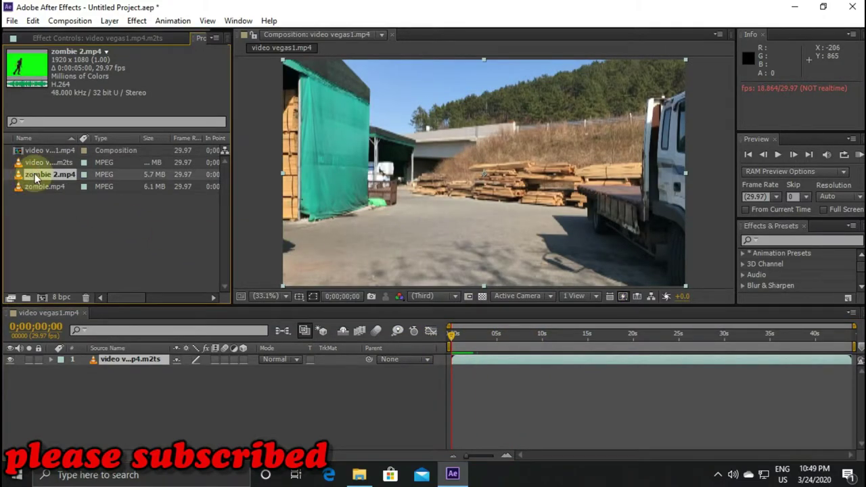
mouse_move(37, 177)
mouse_down()
mouse_move(103, 359)
mouse_move(115, 358)
mouse_up()
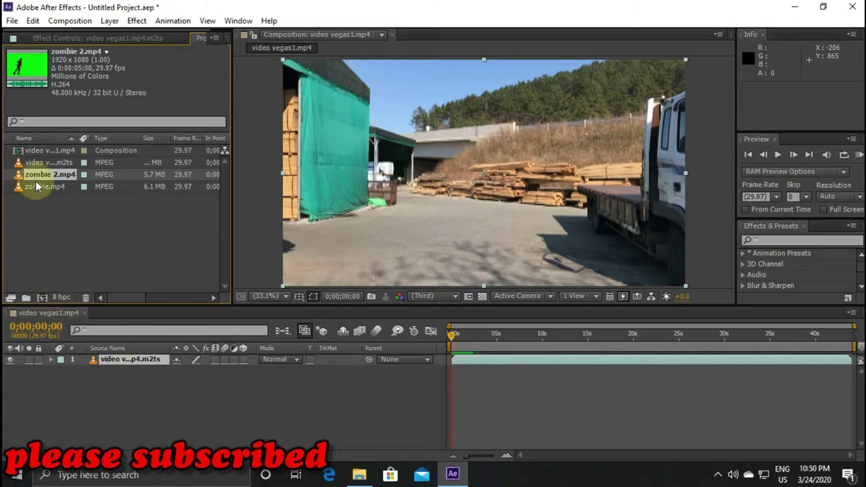
drag(37, 177, 112, 360)
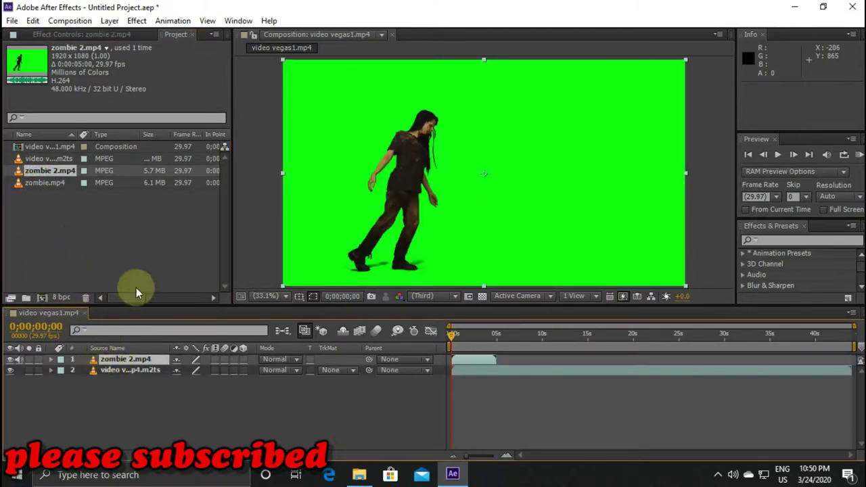
Step: Filter the effects by 'key' and drag Keylight (1.2) onto the zombie 2.mp4 layer
click(772, 239)
text(ke)
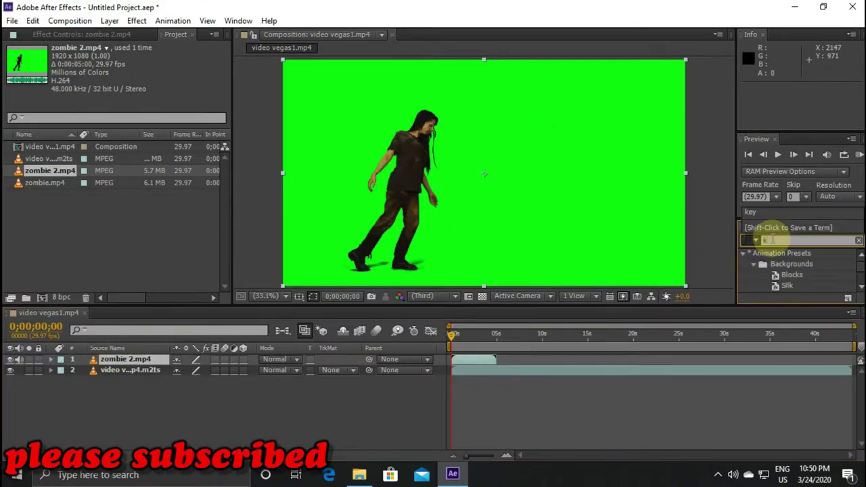
text(y)
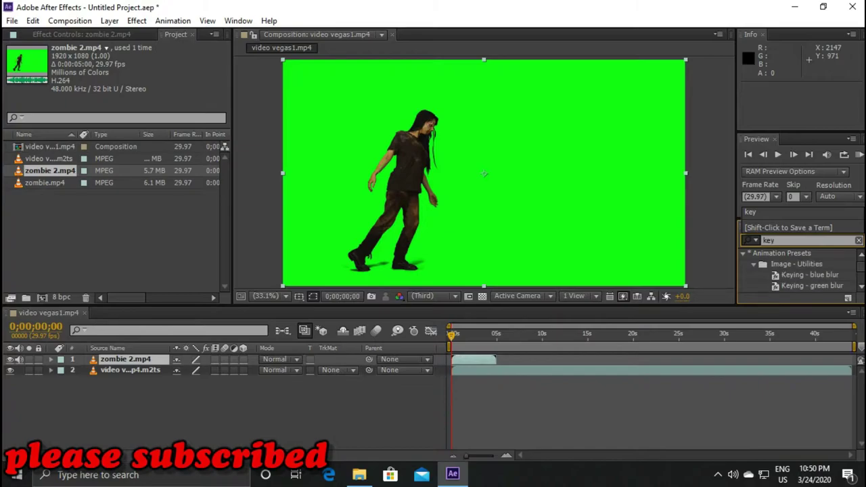
scroll(803, 273, down, 2)
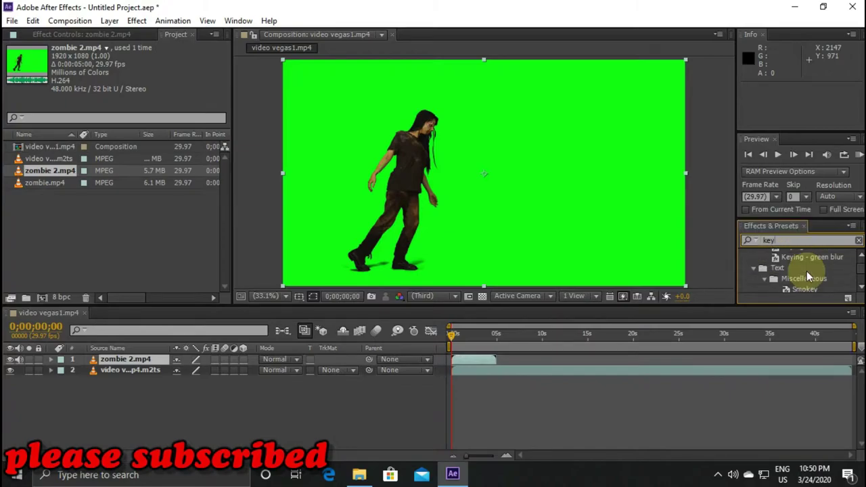
scroll(808, 272, down, 1)
scroll(808, 271, down, 1)
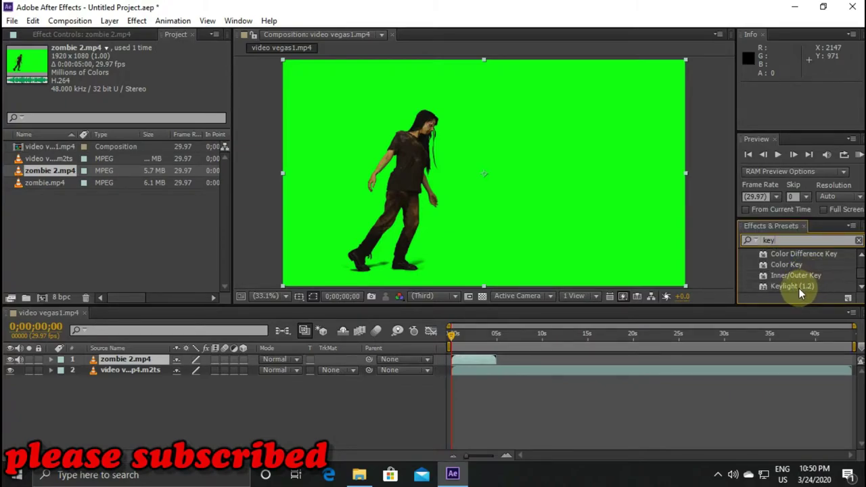
click(800, 288)
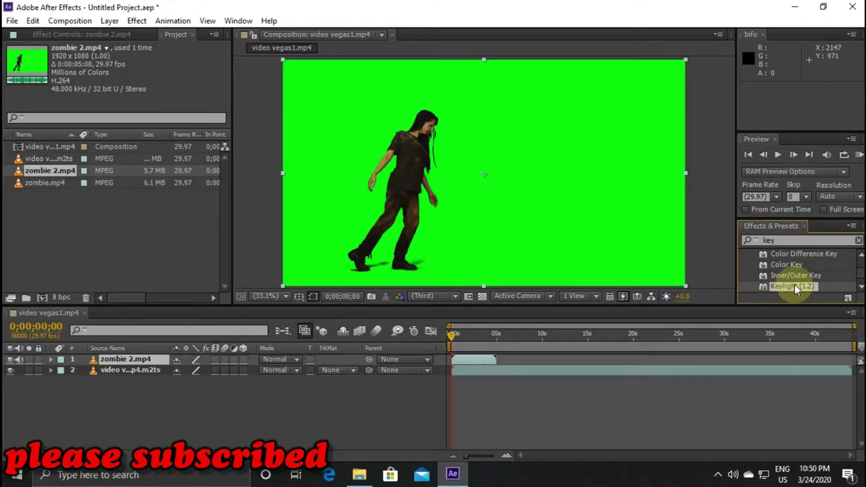
scroll(794, 284, down, 2)
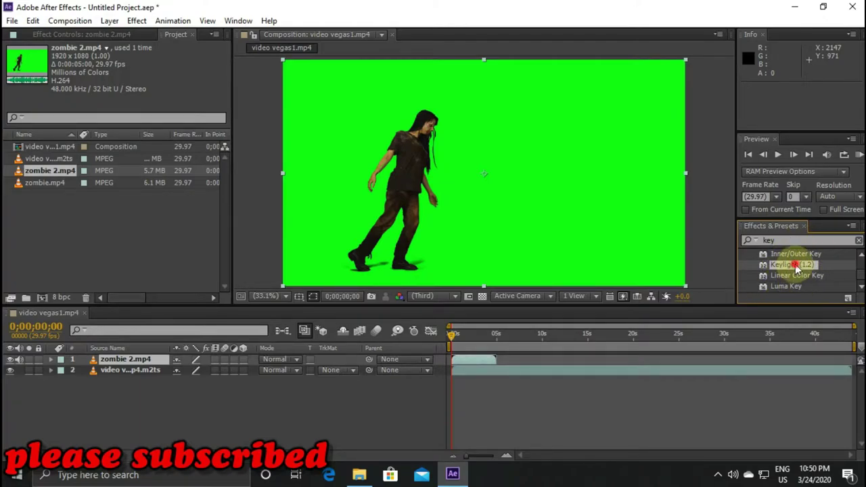
drag(802, 269, 482, 191)
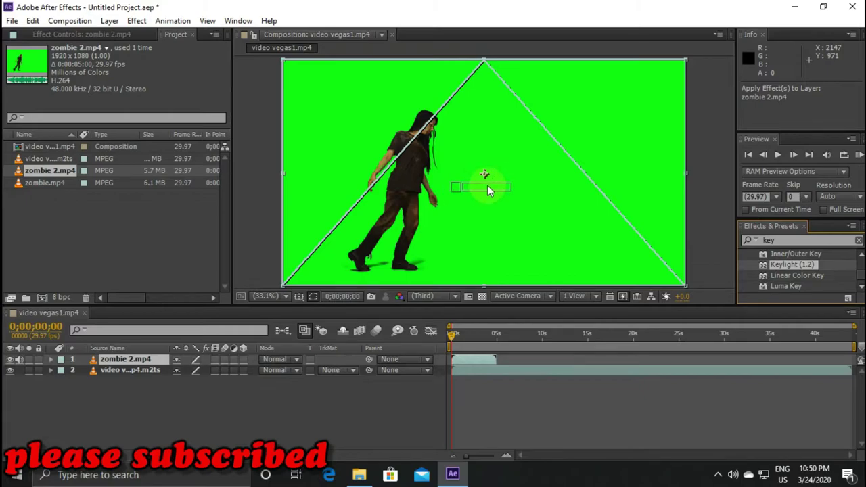
Step: Key out zombie 2.mp4's green background with Keylight's Screen Colour eyedropper and scrub to verify
drag(483, 191, 486, 177)
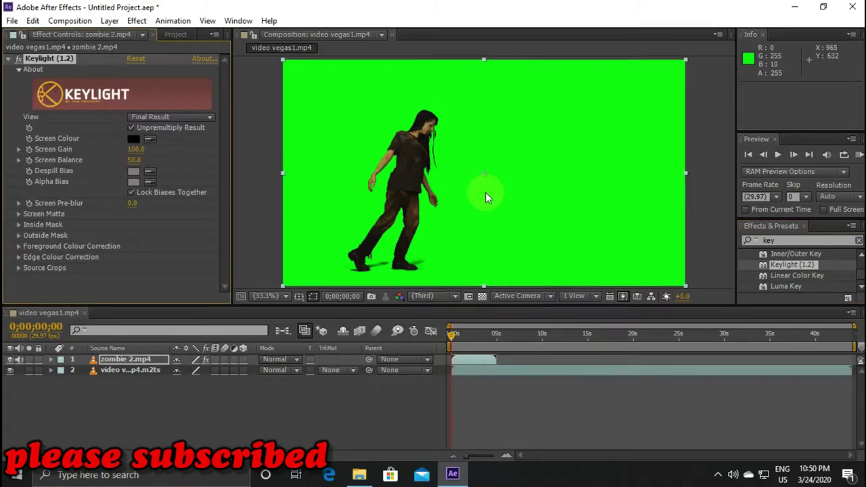
click(149, 139)
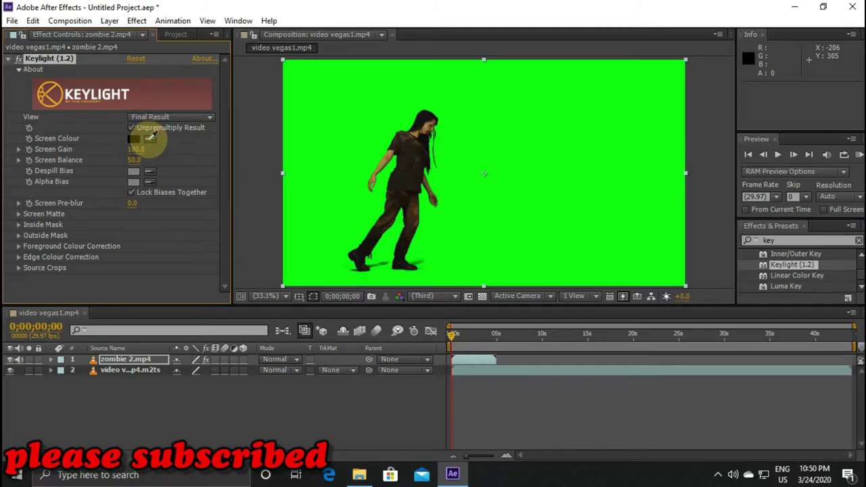
click(576, 131)
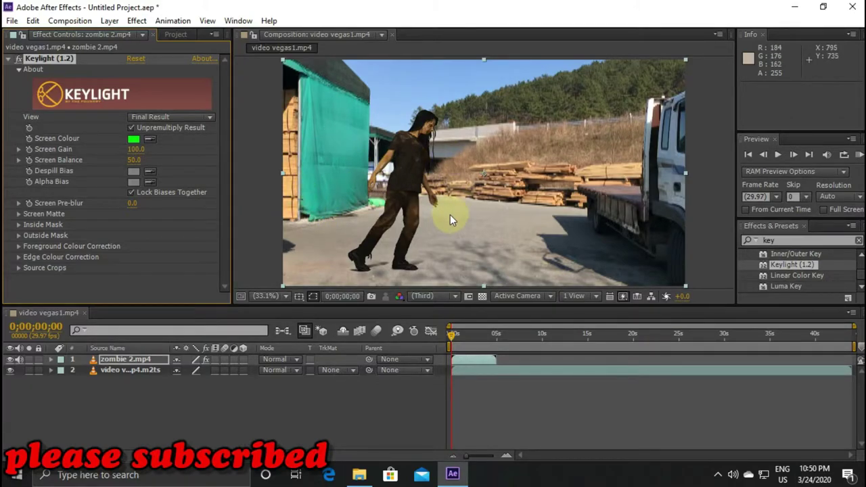
drag(451, 335, 462, 335)
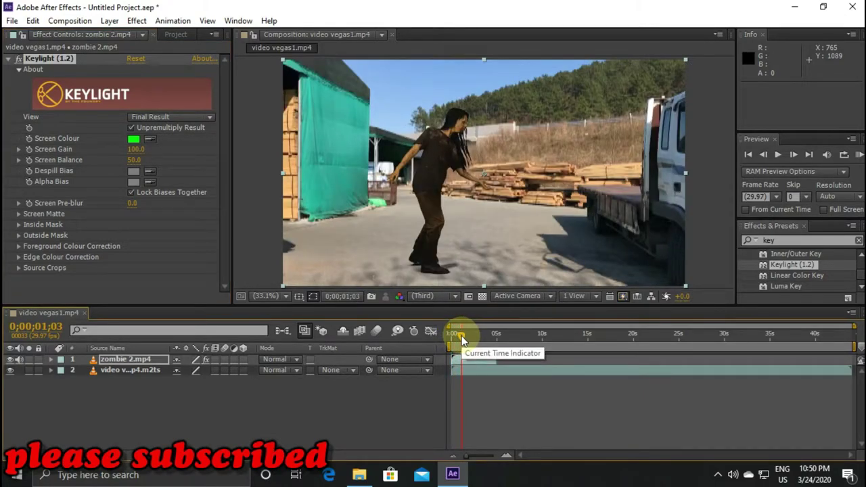
mouse_move(461, 334)
mouse_down()
mouse_move(468, 337)
mouse_move(447, 338)
mouse_up()
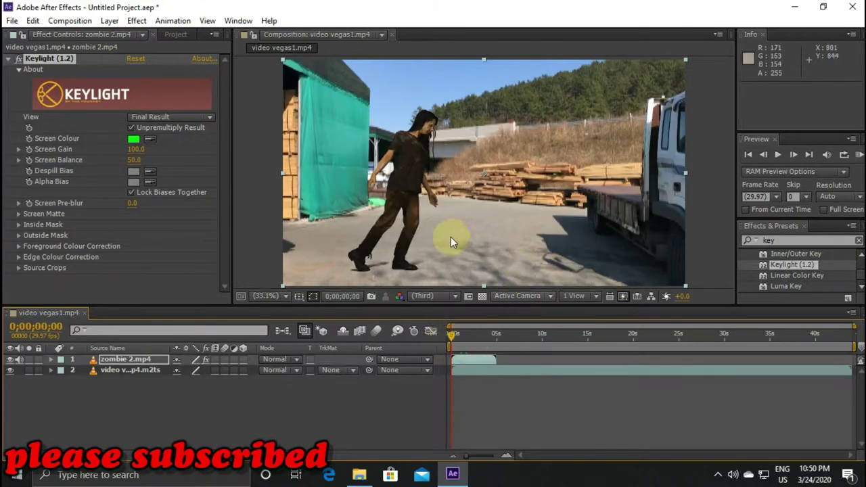
click(51, 359)
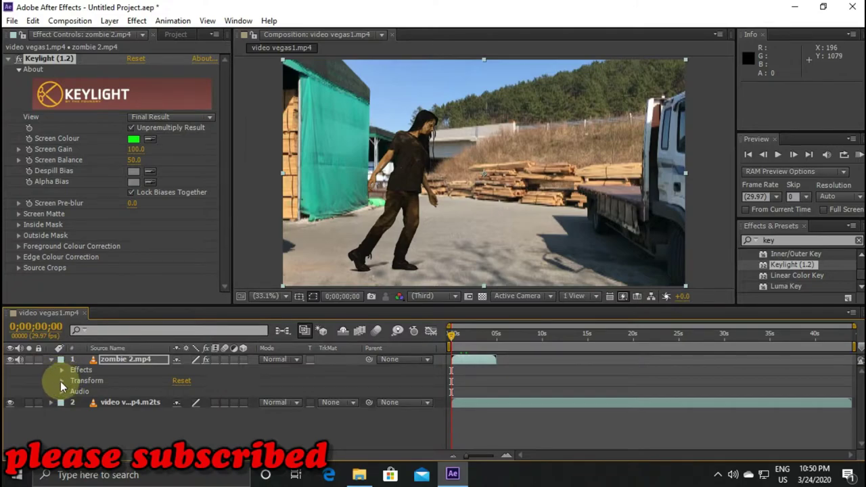
Step: Scale the zombie layer to 35%, move it to 836, 570.3, and play the composite
click(61, 381)
click(99, 413)
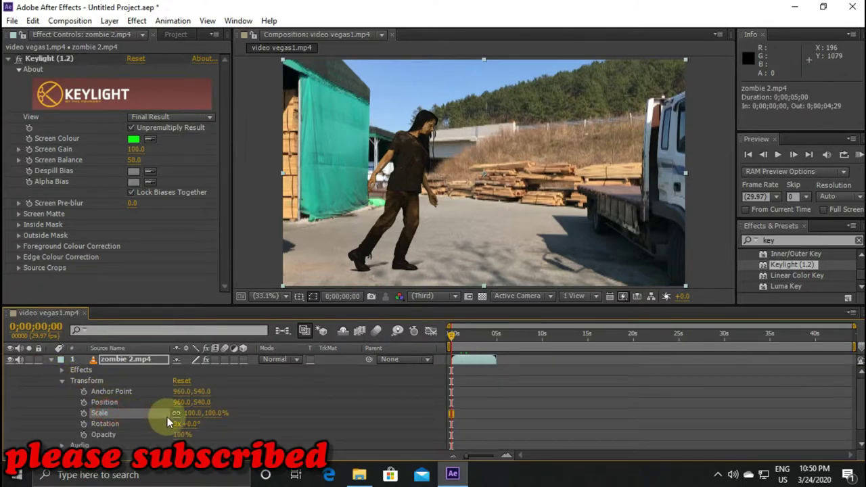
drag(194, 413, 141, 414)
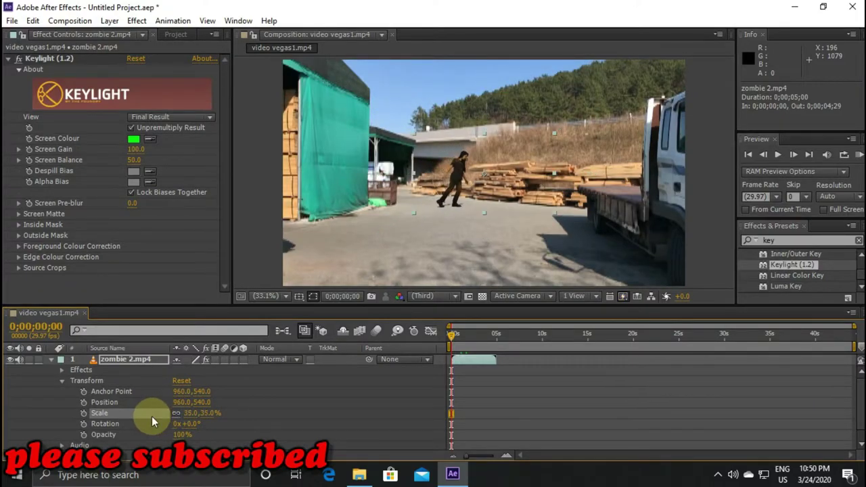
drag(511, 174, 484, 179)
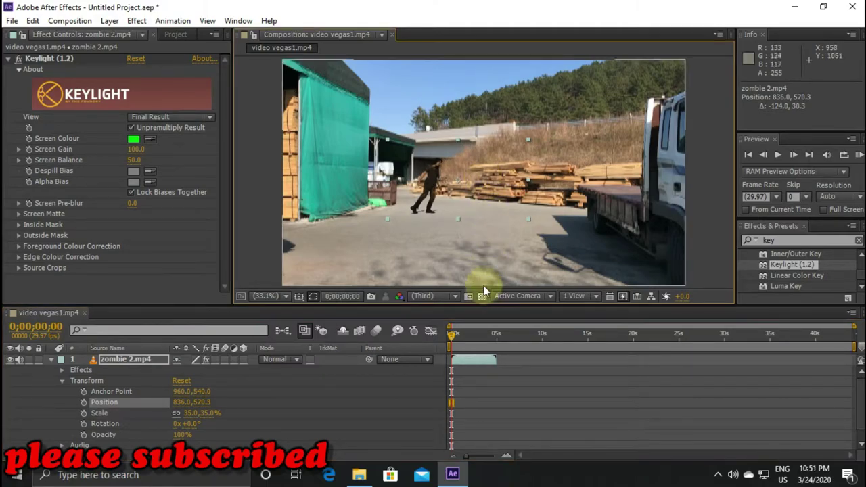
click(777, 155)
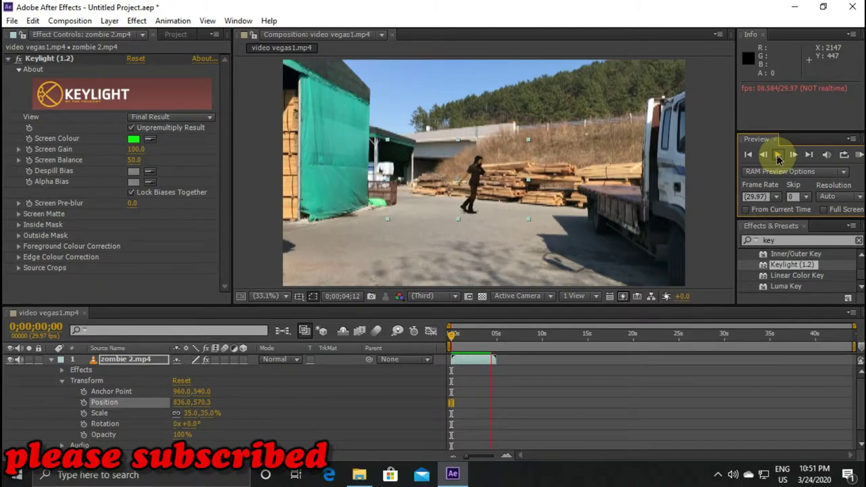
Step: Pause the preview at 0;00;04;27
click(778, 155)
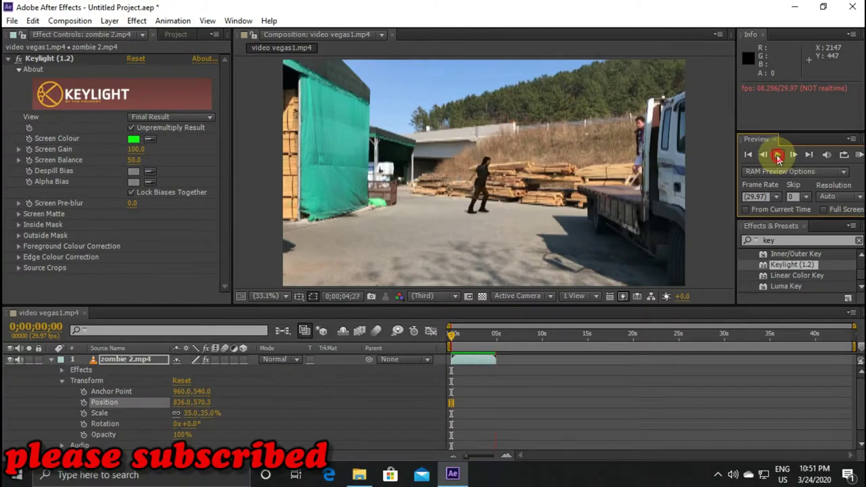
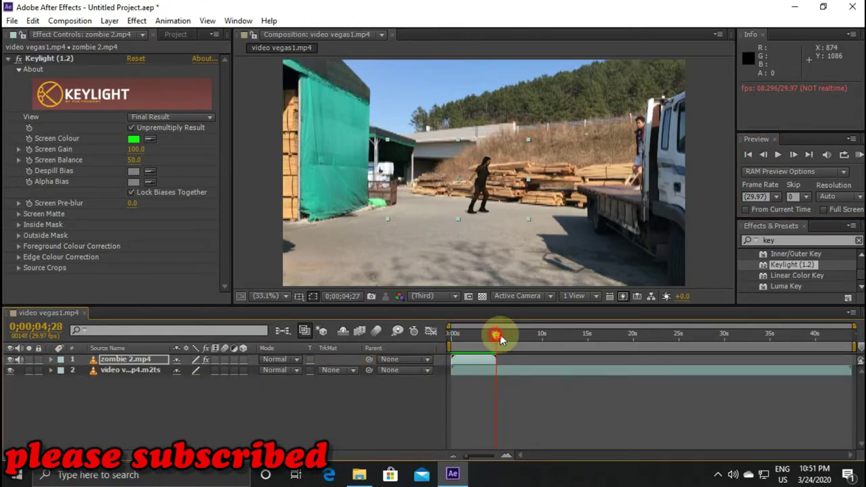
Step: Scrub and preview the vegas1 footage to pick an end point near 25;15
mouse_move(500, 335)
mouse_down()
mouse_move(861, 344)
mouse_move(798, 343)
mouse_up()
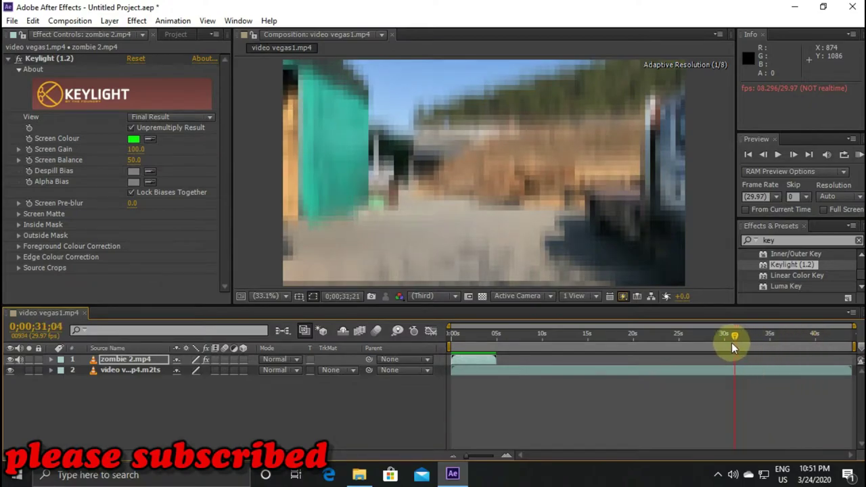
drag(717, 343, 711, 344)
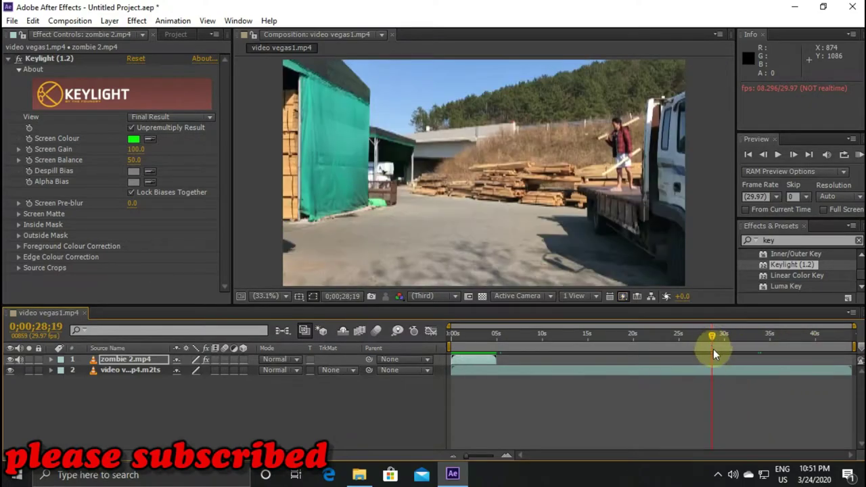
drag(713, 340, 702, 334)
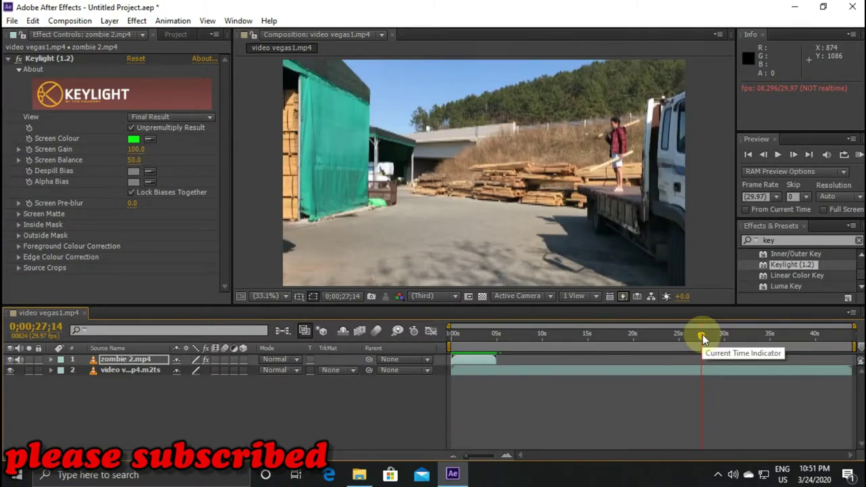
click(778, 154)
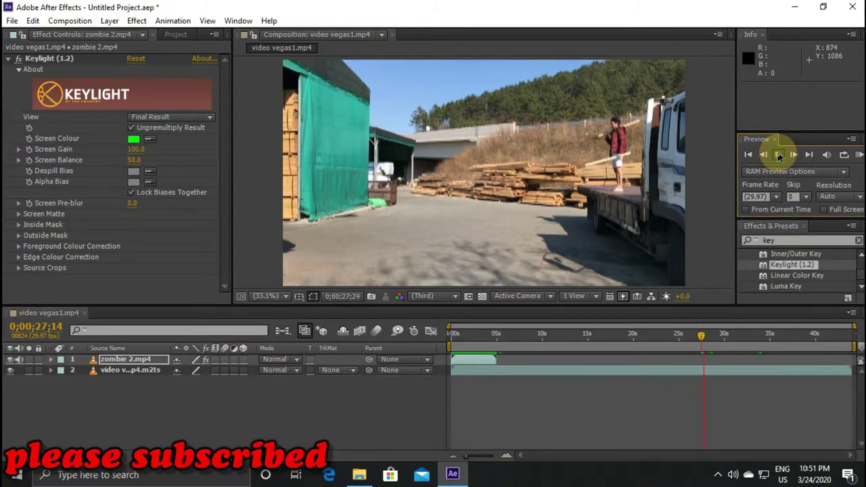
click(779, 158)
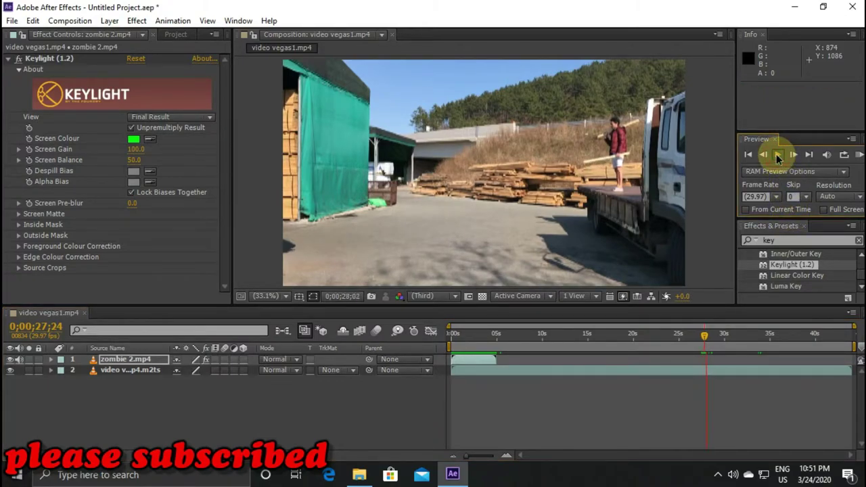
click(778, 155)
click(709, 335)
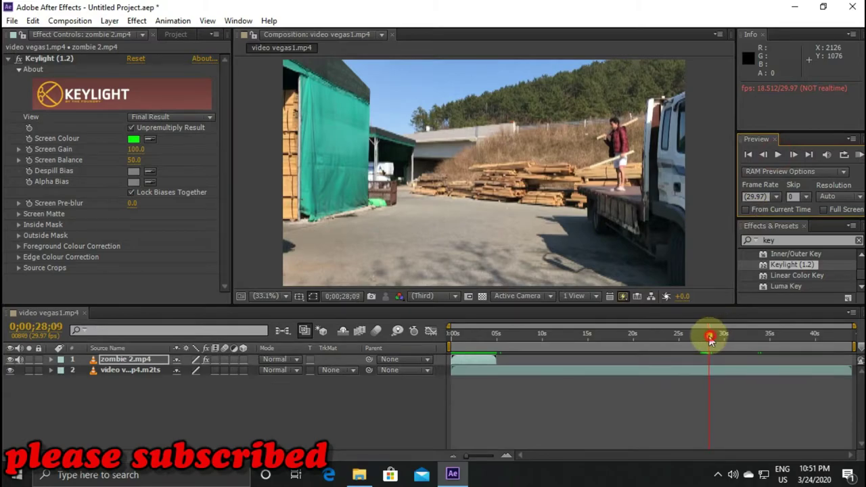
drag(710, 340, 684, 339)
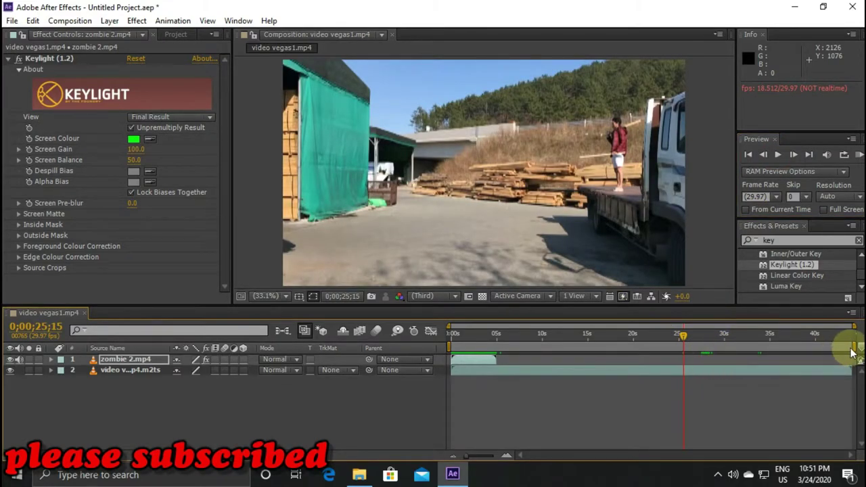
Step: Trim the composition so it ends at 0;00;25;16
drag(854, 346, 687, 354)
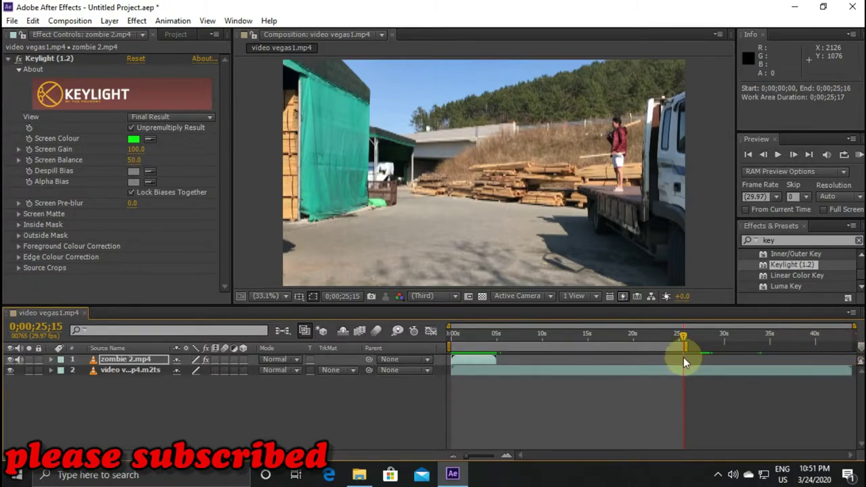
right_click(681, 346)
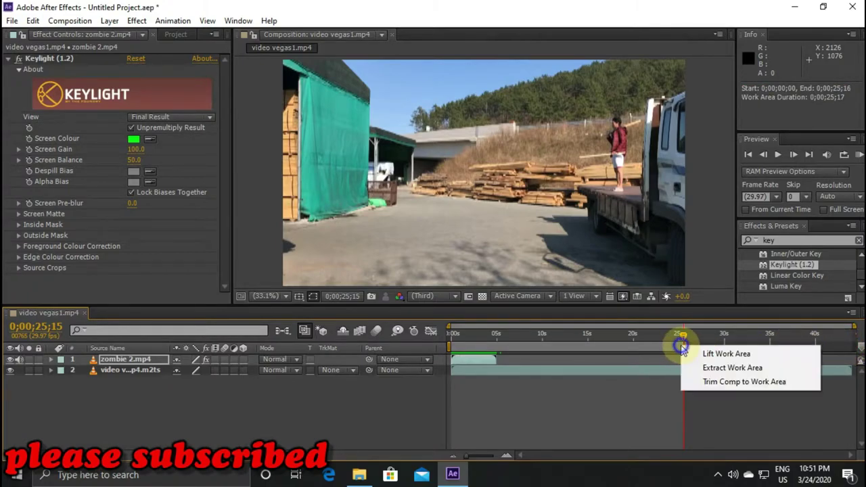
click(724, 383)
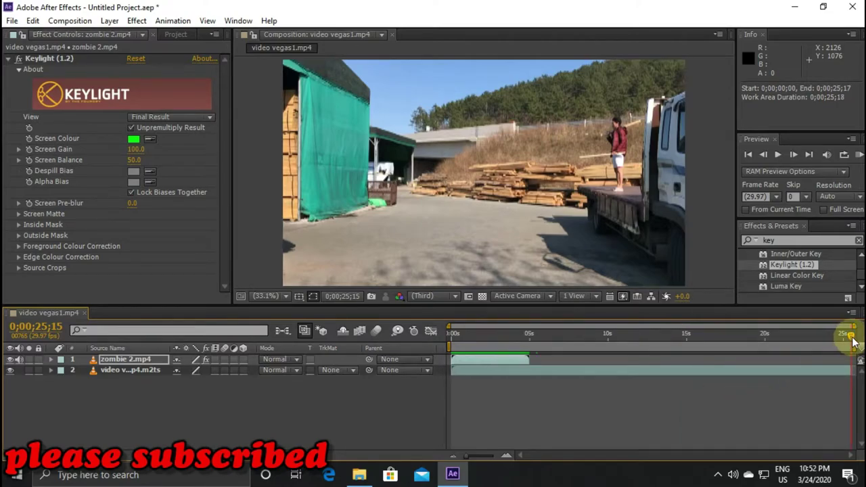
Step: Scrub back to about 8 seconds and preview the footage from there
drag(853, 338, 599, 341)
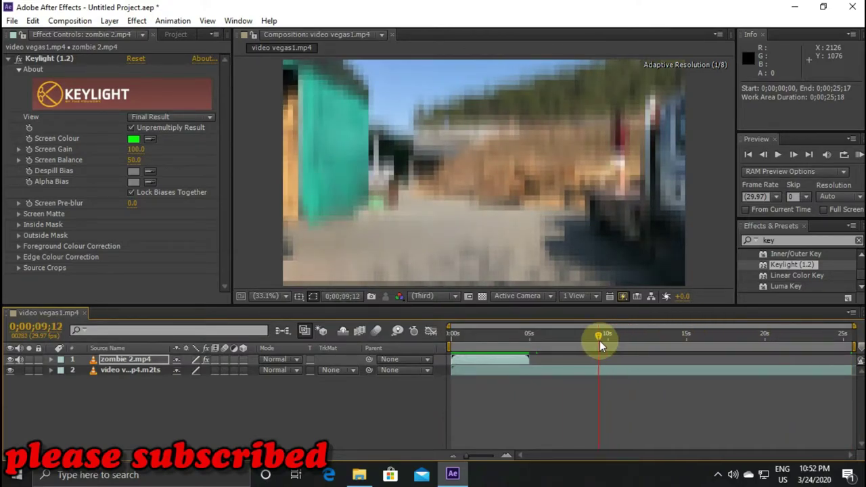
drag(599, 337, 566, 336)
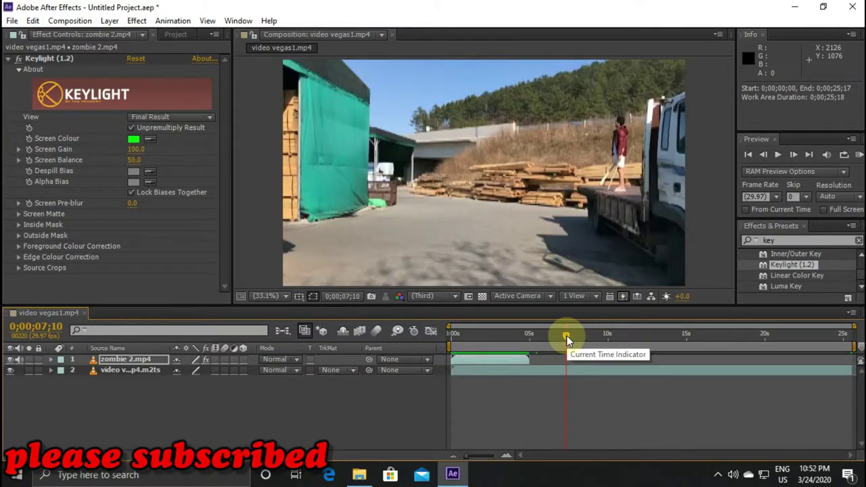
drag(567, 336, 572, 336)
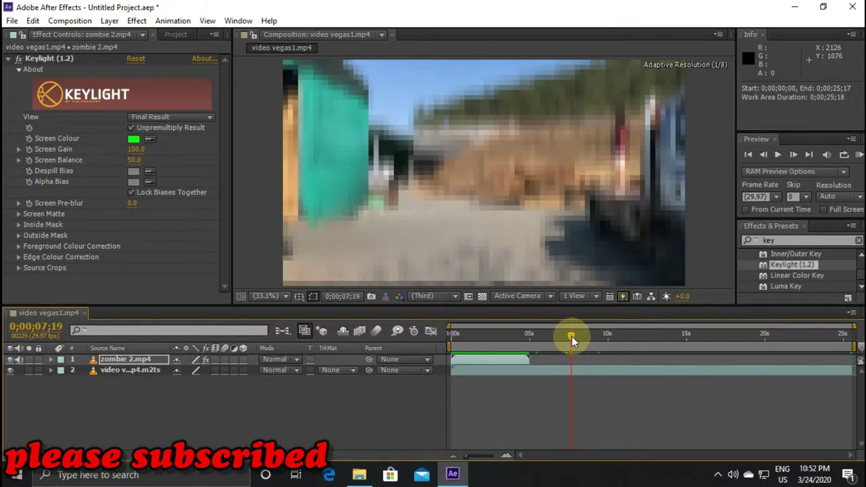
click(778, 155)
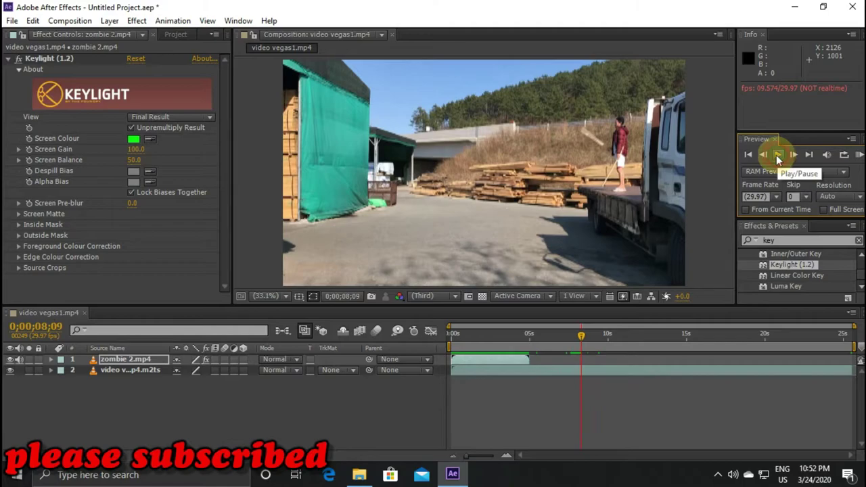
click(580, 336)
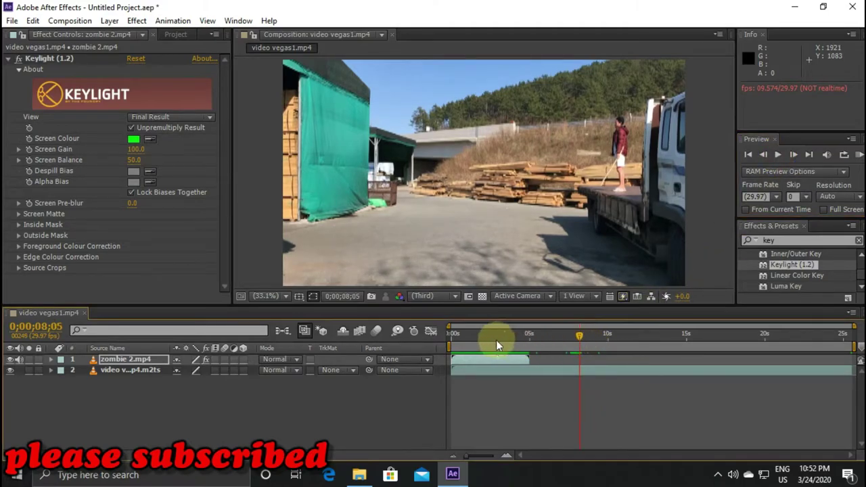
Step: Trim the composition to start at about 0;00;08;06
drag(455, 348, 576, 346)
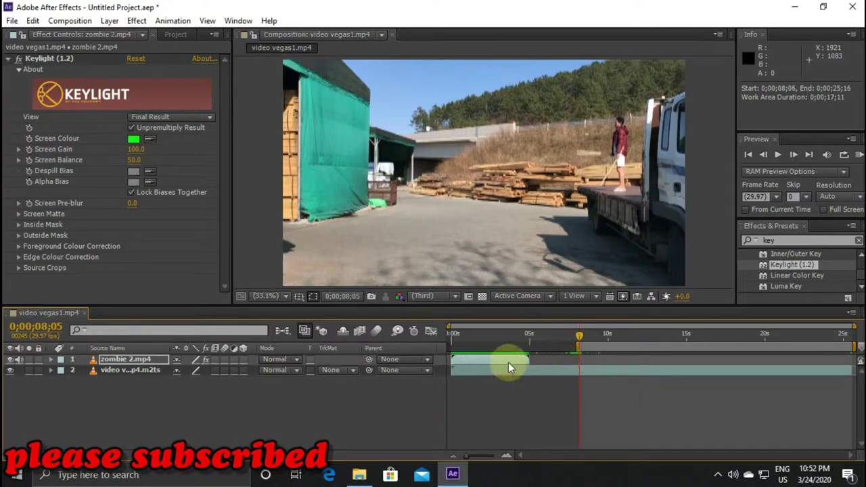
drag(508, 362, 695, 362)
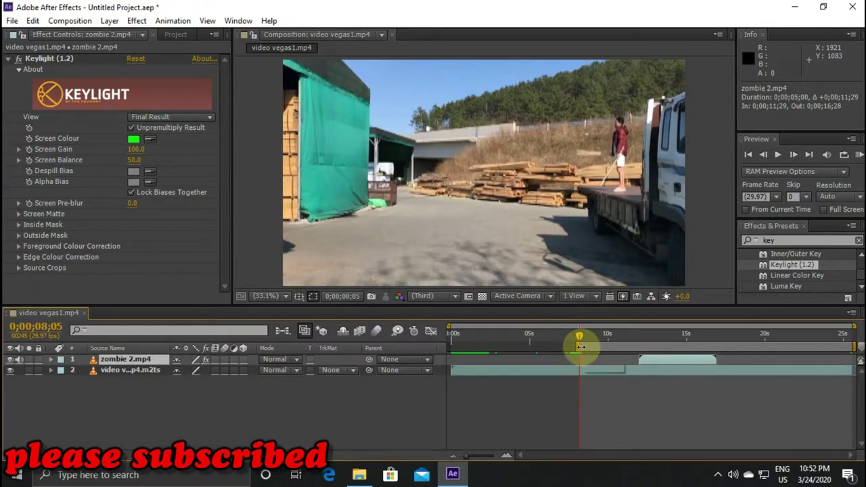
right_click(581, 347)
click(619, 383)
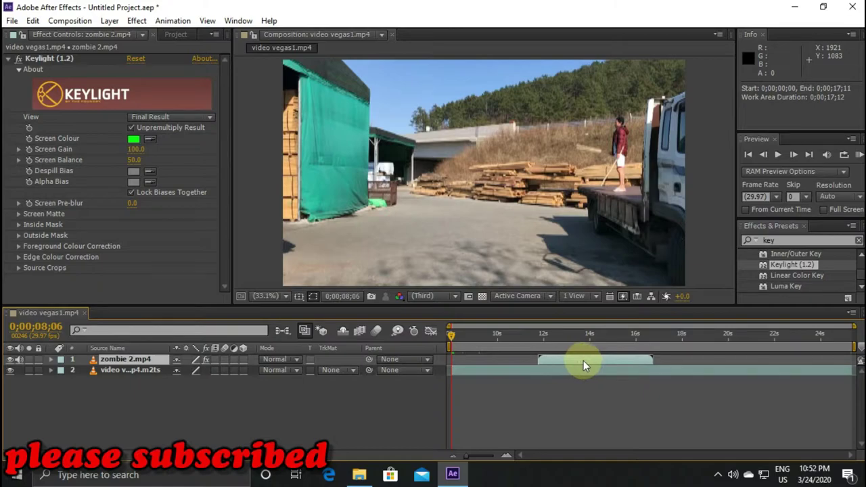
Step: Slide the zombie 2.mp4 layer to start at 8;05 and preview it walking across the yard
drag(584, 363, 495, 369)
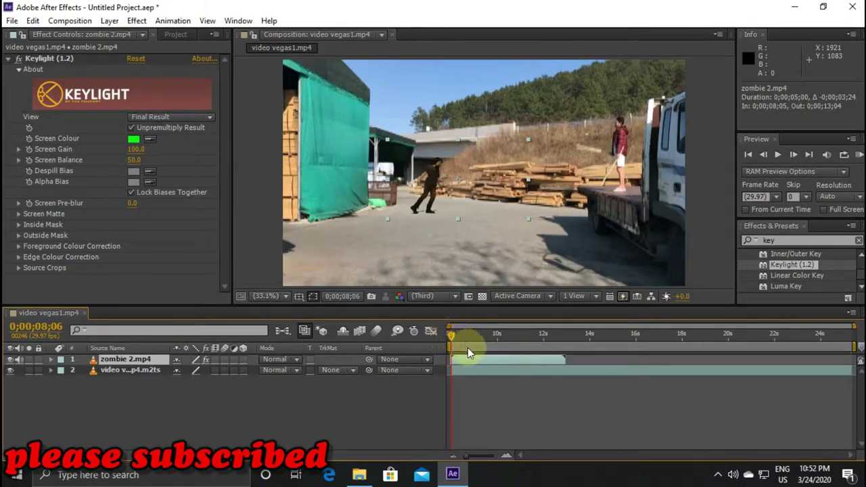
click(778, 155)
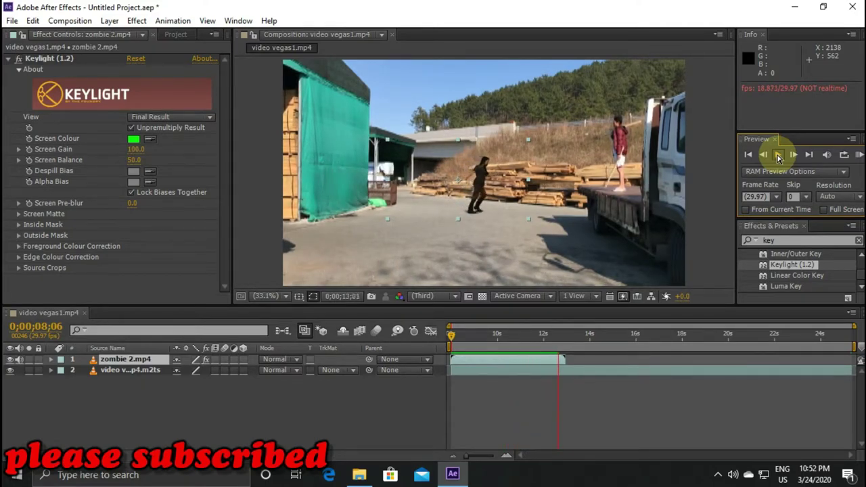
Step: Trim the composition's end to 13;01, leaving an 8;06–13;01 range
click(779, 157)
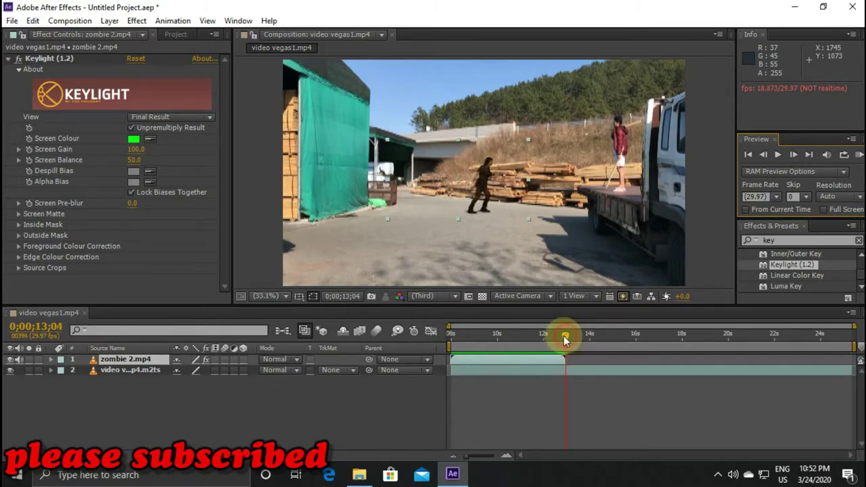
drag(566, 339, 563, 338)
drag(855, 351, 569, 353)
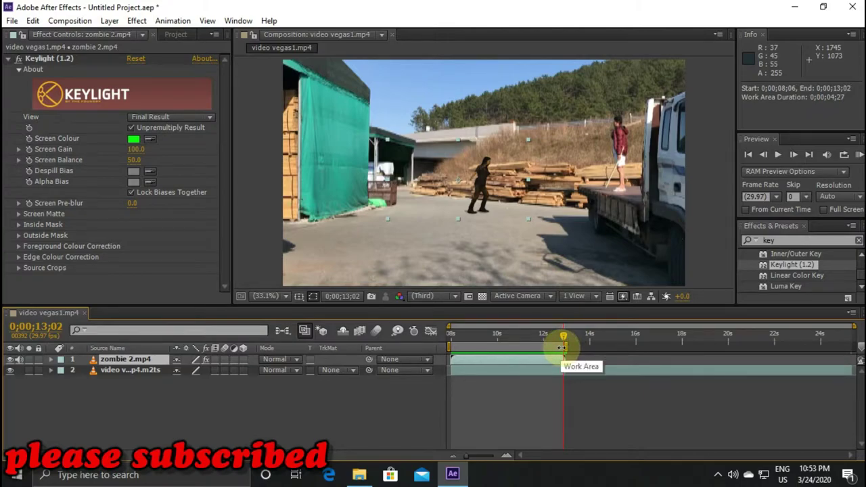
drag(565, 348, 567, 348)
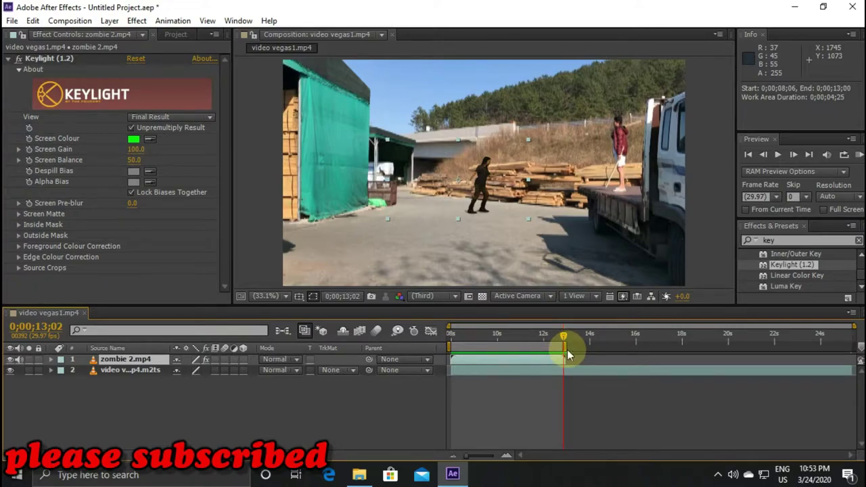
right_click(563, 347)
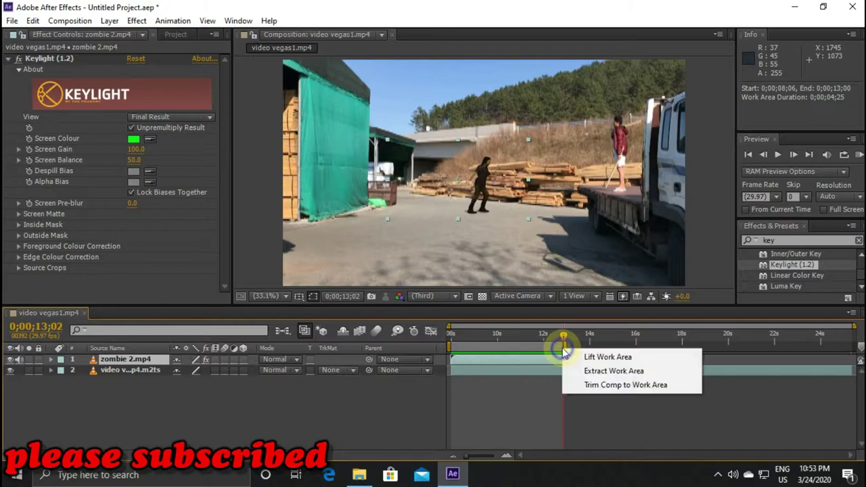
click(593, 384)
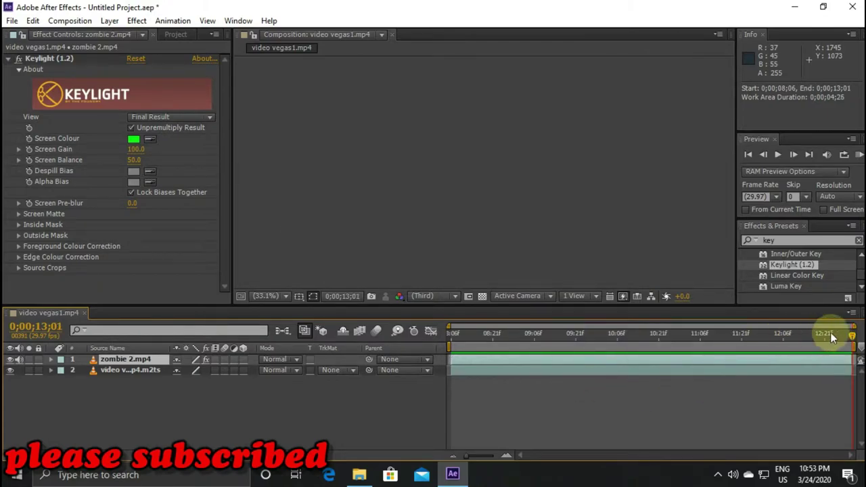
Step: Preview the trimmed comp, then shift the zombie left to about 639.3, 633.8 at 8;06
click(765, 155)
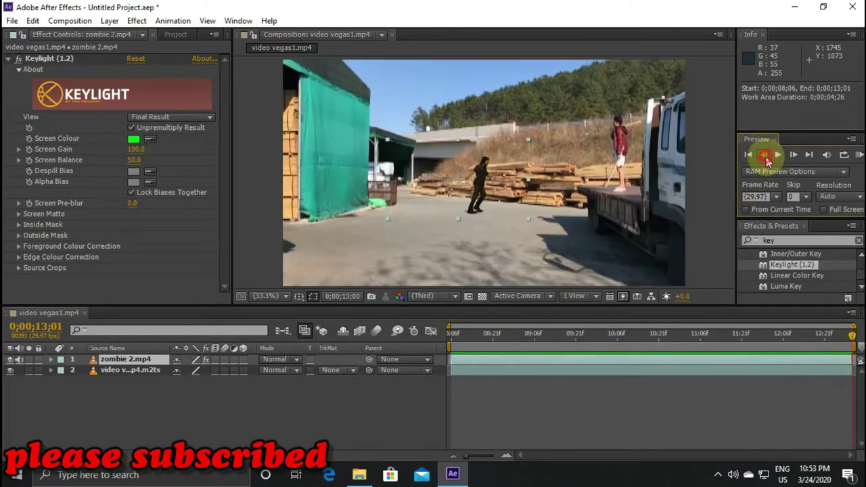
click(749, 155)
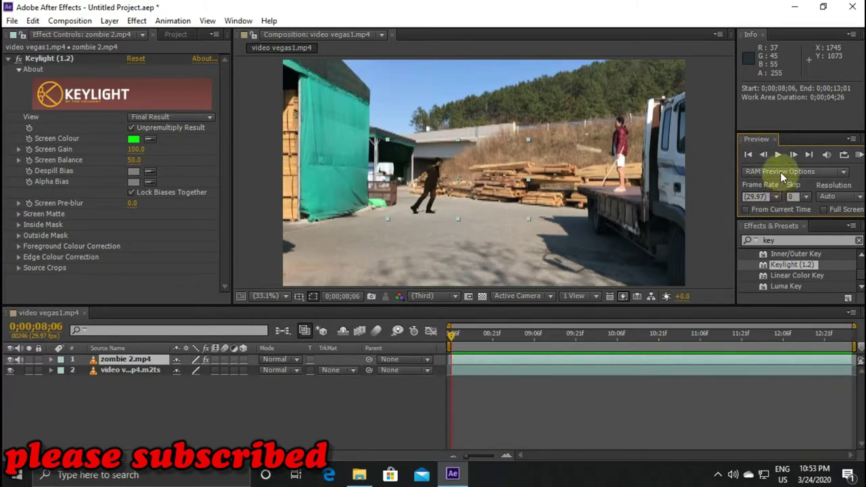
click(779, 155)
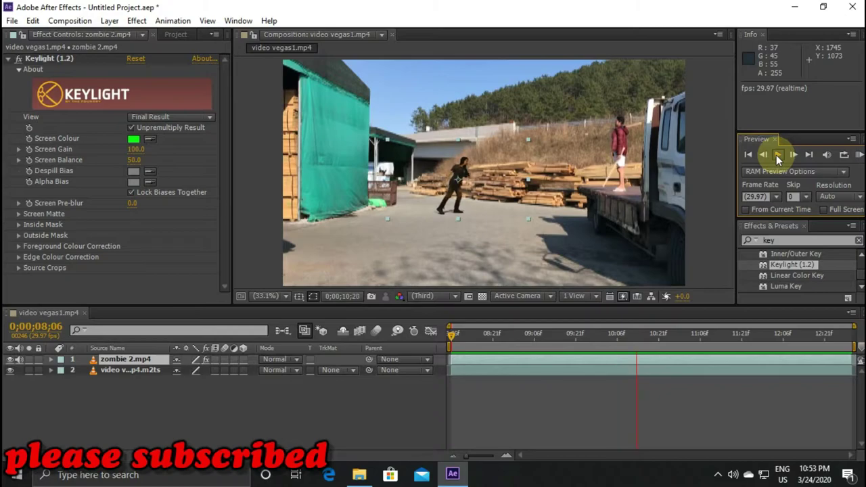
click(778, 155)
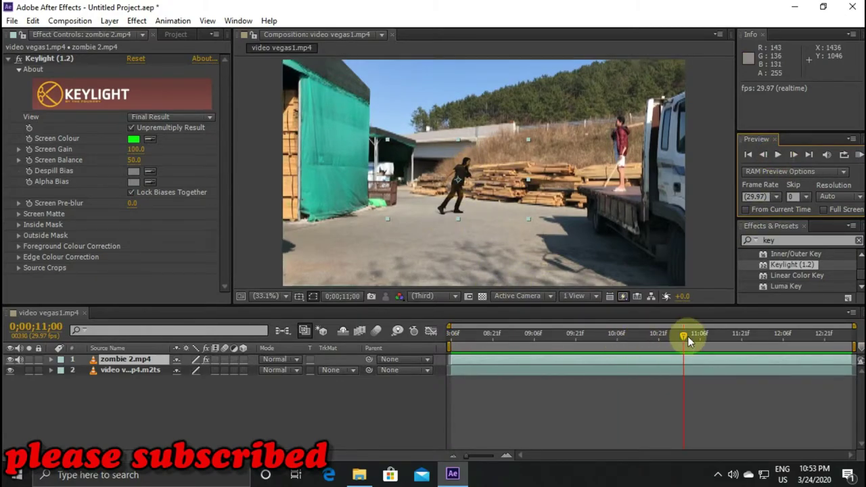
drag(682, 336, 448, 335)
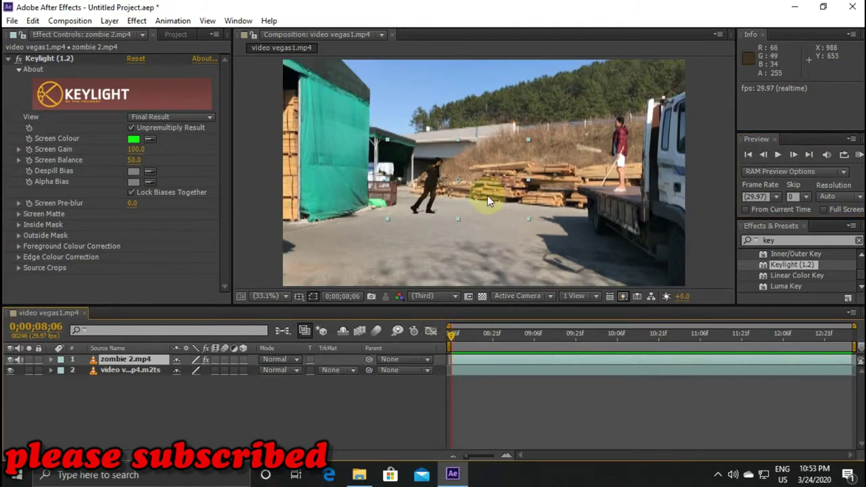
drag(483, 198, 440, 202)
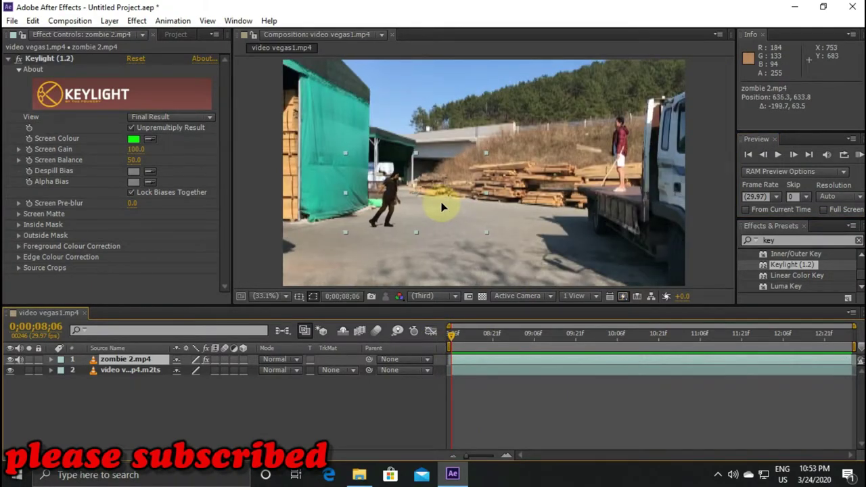
Step: Scale the zombie layer to 58%, move it to 554.6, 546.1, and preview
click(51, 360)
click(99, 413)
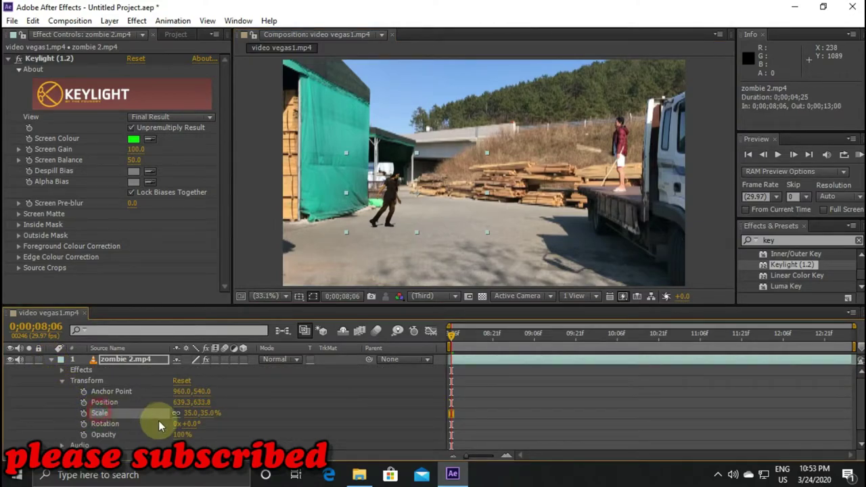
drag(190, 413, 208, 413)
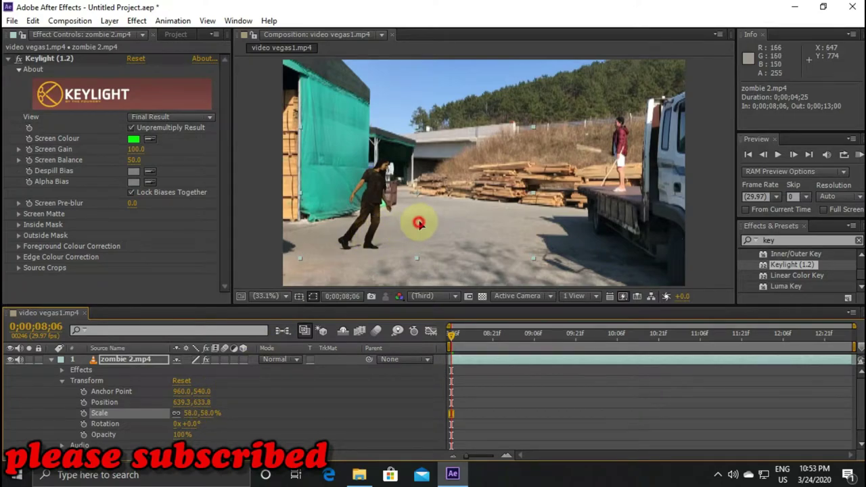
drag(419, 224, 401, 208)
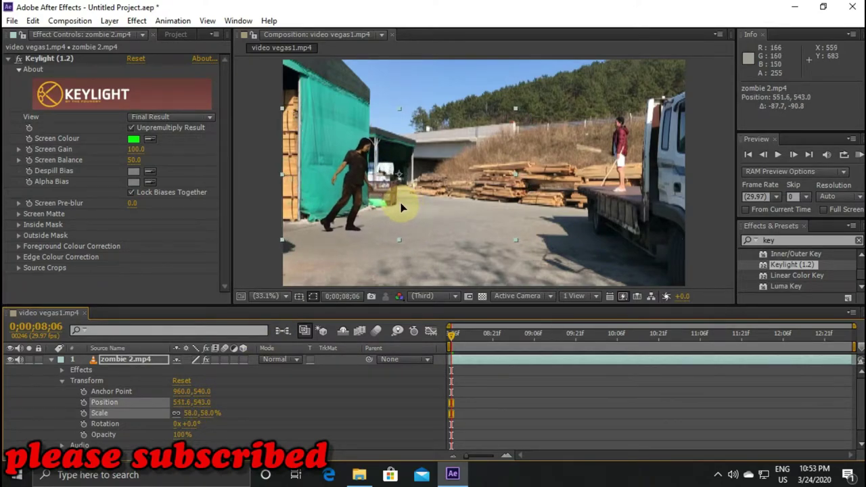
click(777, 155)
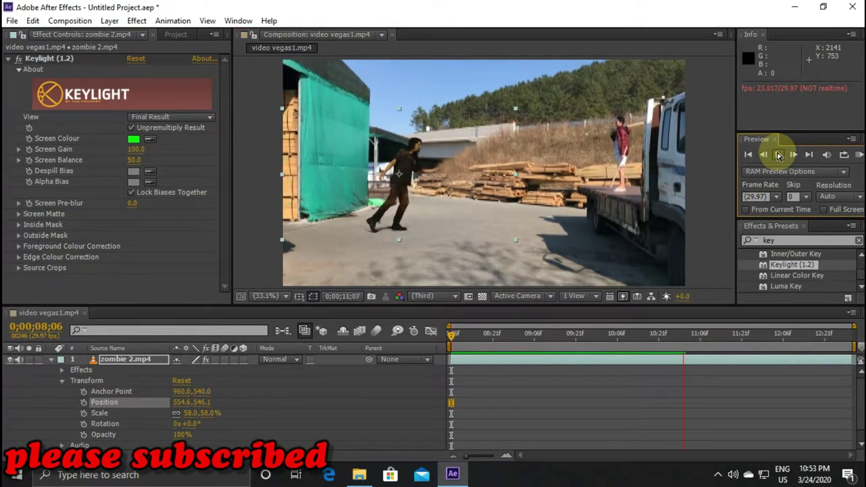
Step: At 11;18, keyframe the zombie to 37% scale at position 355.0, 633.8
click(778, 155)
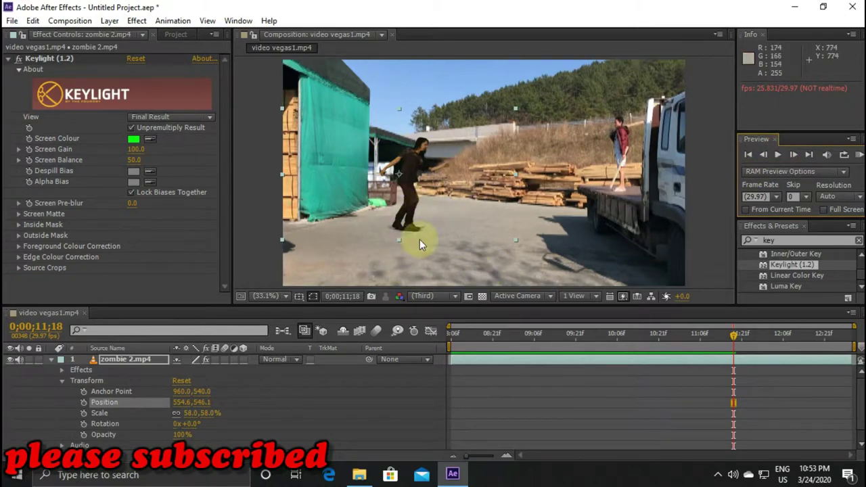
click(134, 412)
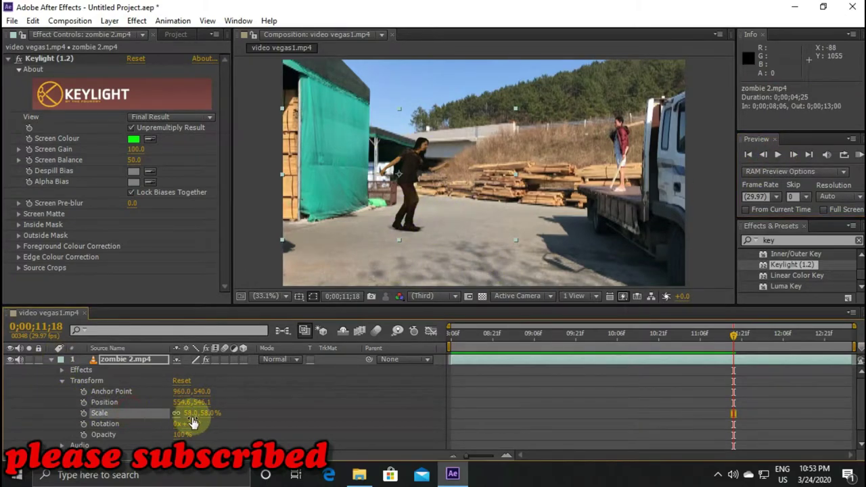
drag(190, 414, 174, 415)
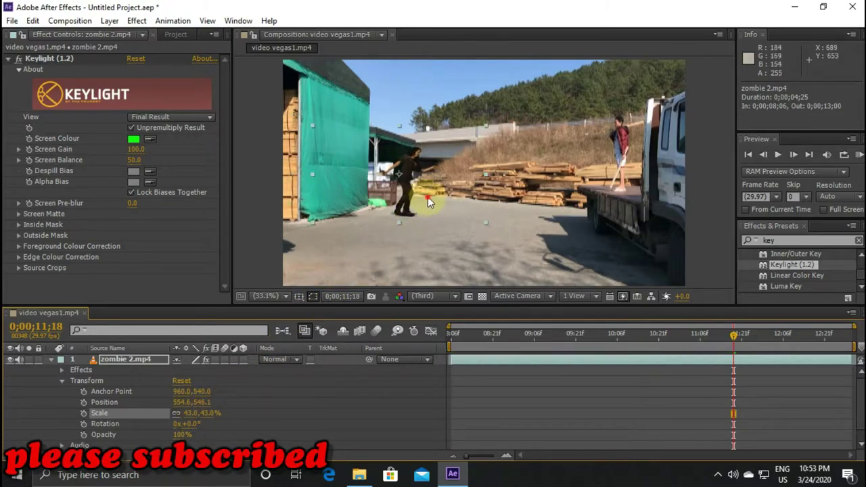
drag(428, 197, 407, 204)
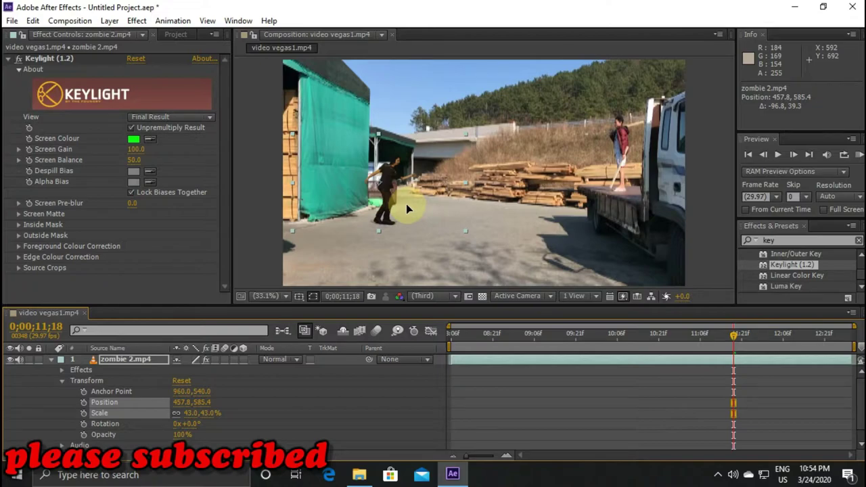
drag(406, 204, 404, 204)
click(198, 402)
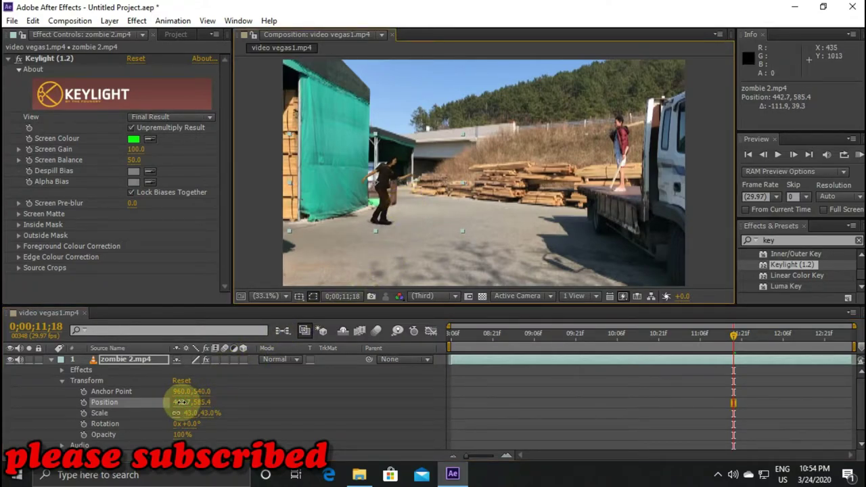
click(193, 412)
drag(192, 413, 192, 420)
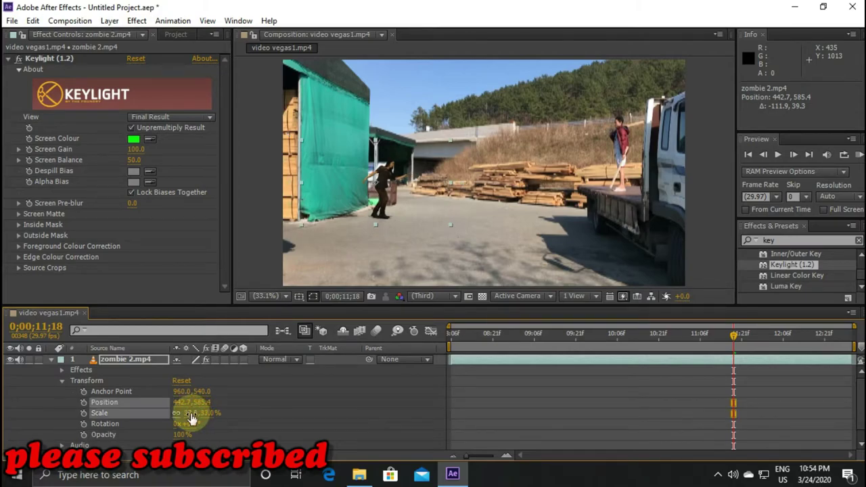
drag(410, 194, 392, 204)
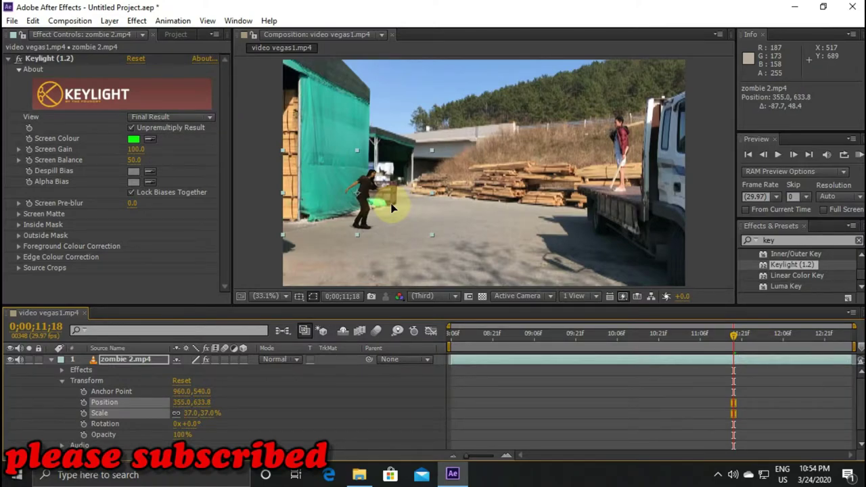
Step: Preview the keyframed scale and position animation, then return the playhead to 8;06
click(778, 155)
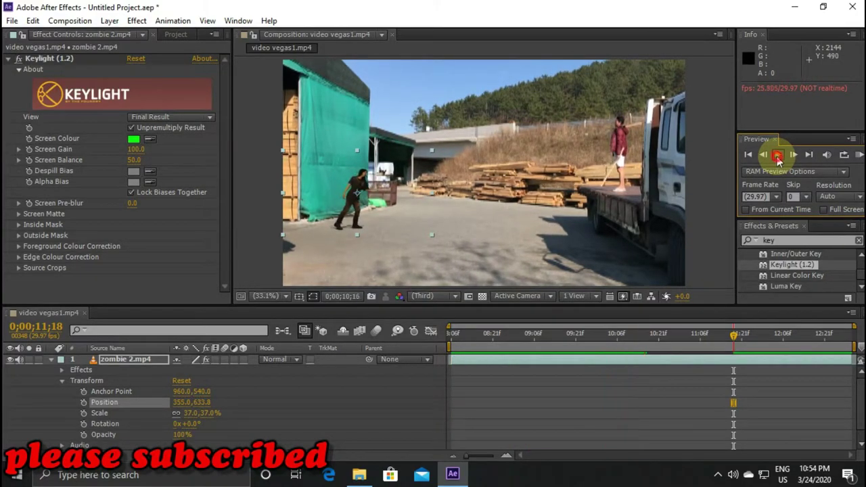
click(778, 156)
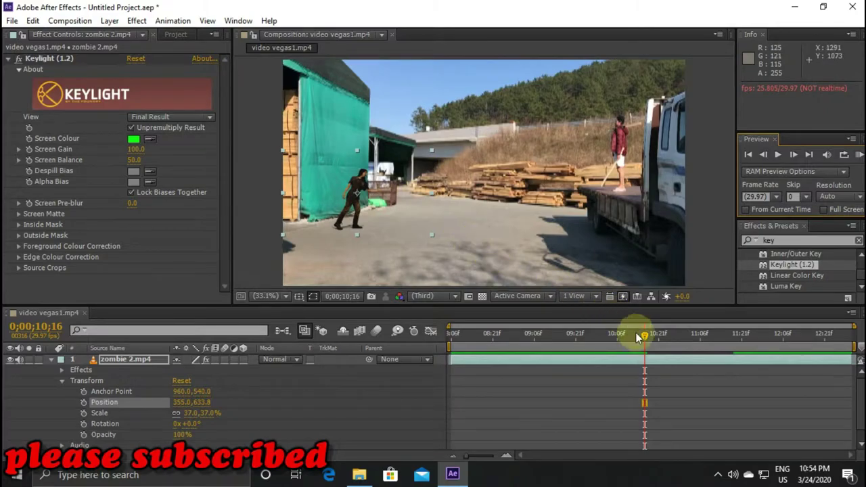
drag(645, 337, 436, 354)
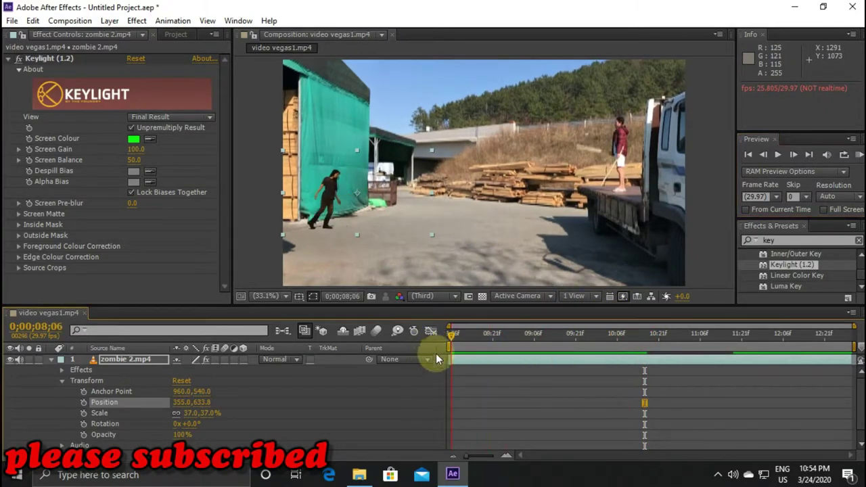
Step: Collapse the layer, move the zombie off-frame left to 76.6, 651.9, and preview
click(51, 360)
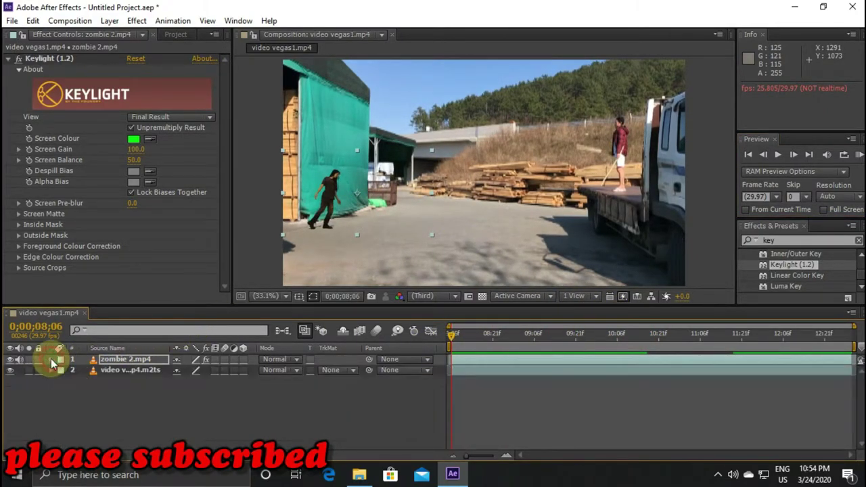
drag(338, 218, 280, 225)
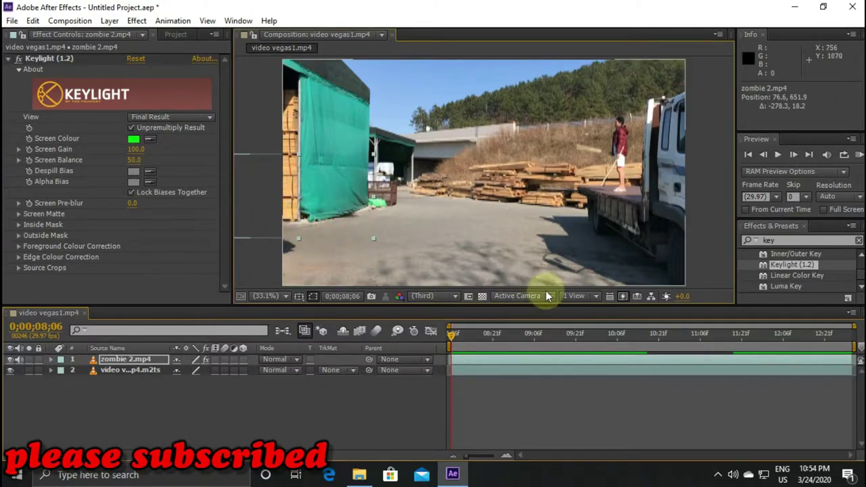
click(784, 155)
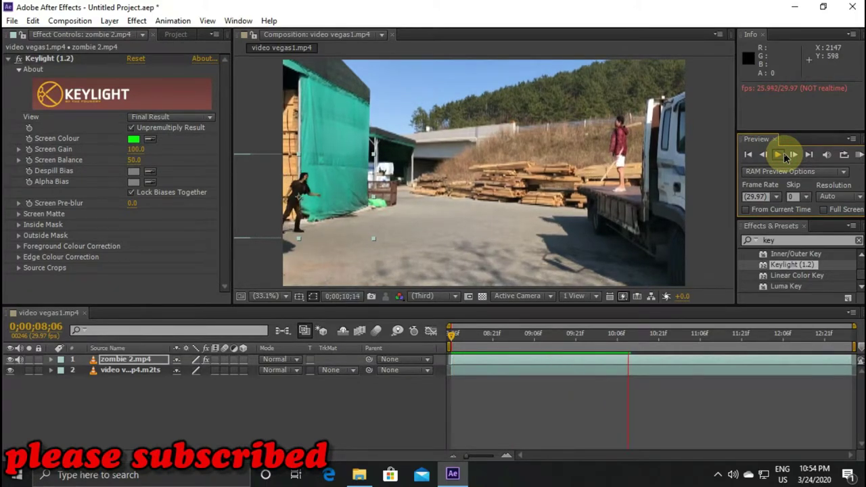
click(784, 155)
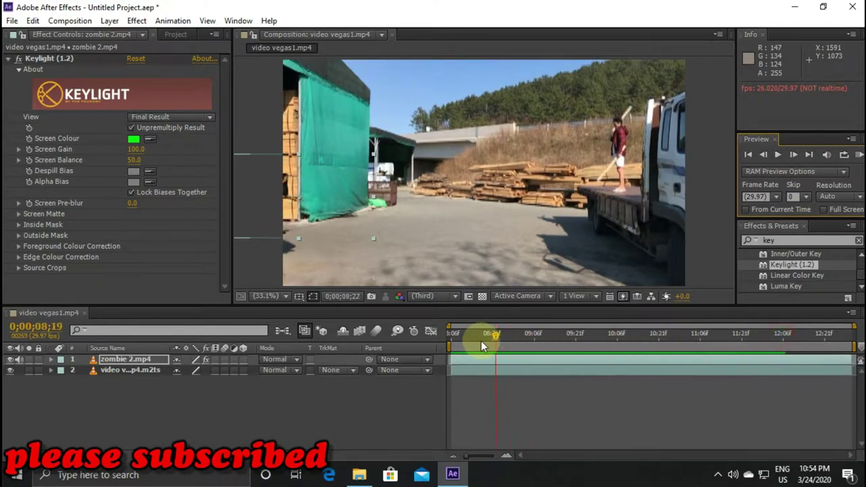
drag(704, 345, 422, 343)
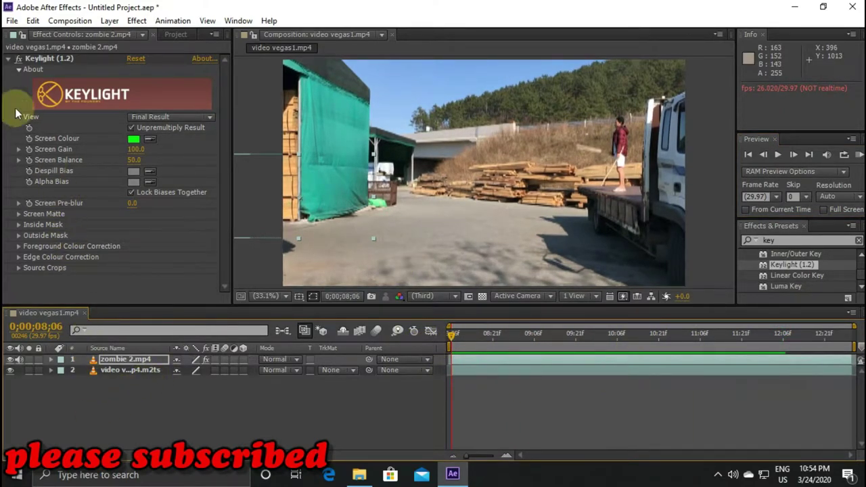
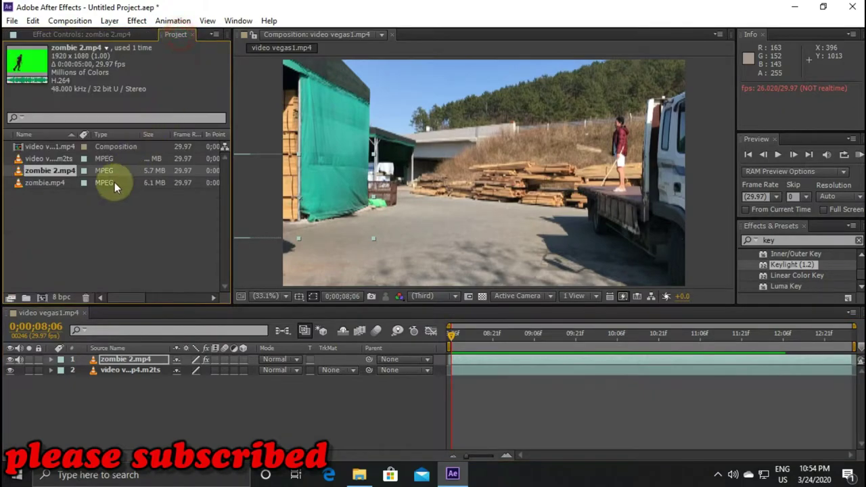
Step: Add zombie.mp4 as the top layer and key out its green backdrop with Keylight (1.2)
click(45, 180)
drag(53, 182, 112, 355)
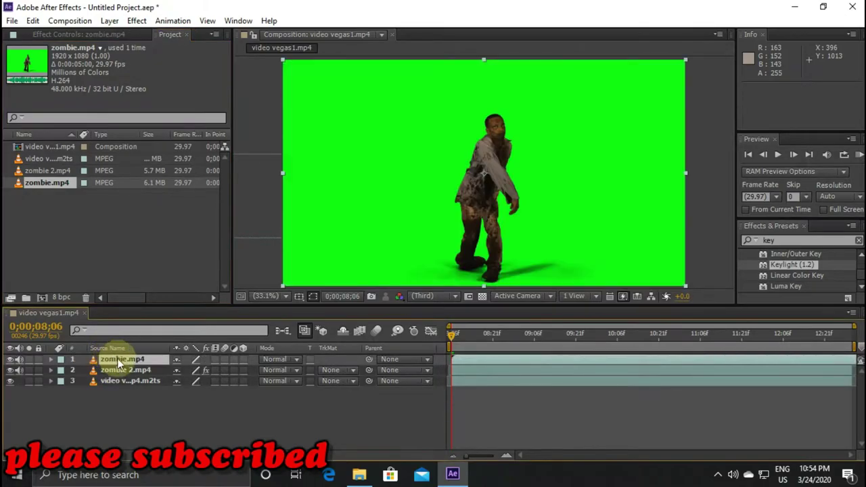
drag(793, 269, 502, 205)
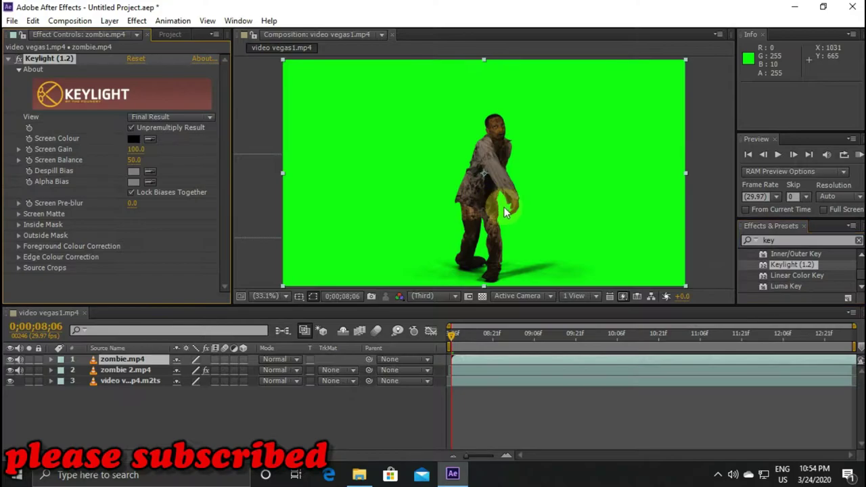
click(149, 142)
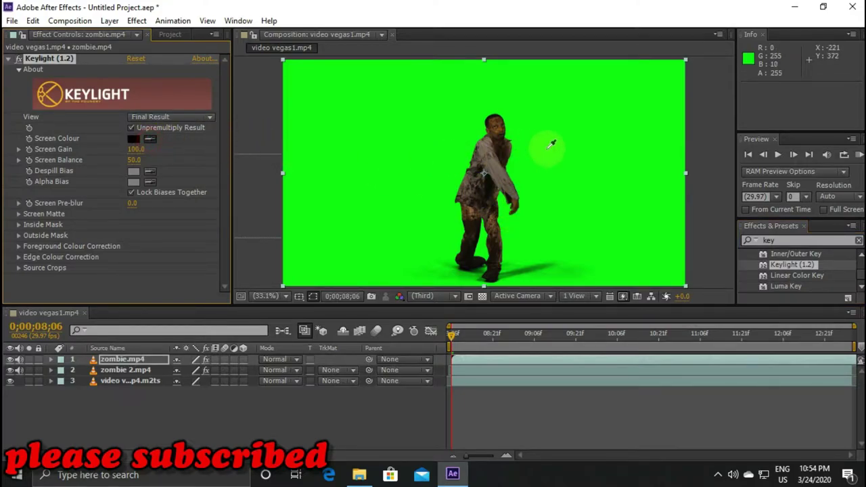
click(591, 143)
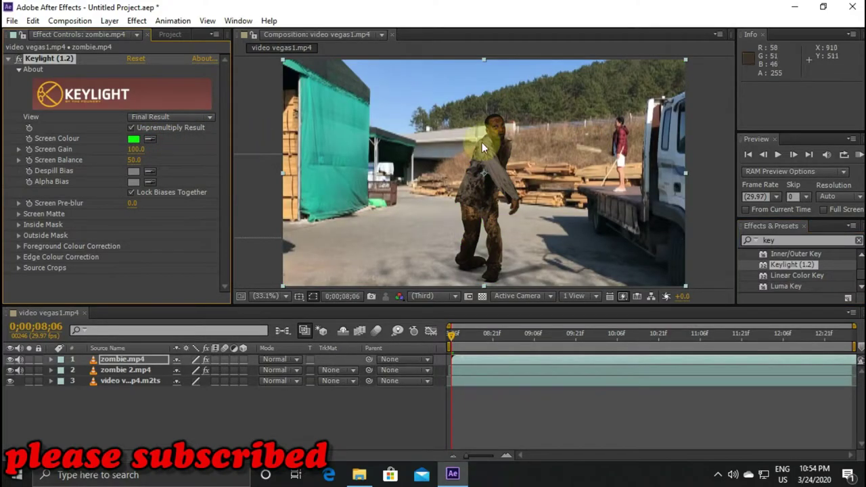
Step: Scale the zombie layer to 27% and move it to 672.6, 570.3 beside the green tarp
click(50, 359)
click(62, 381)
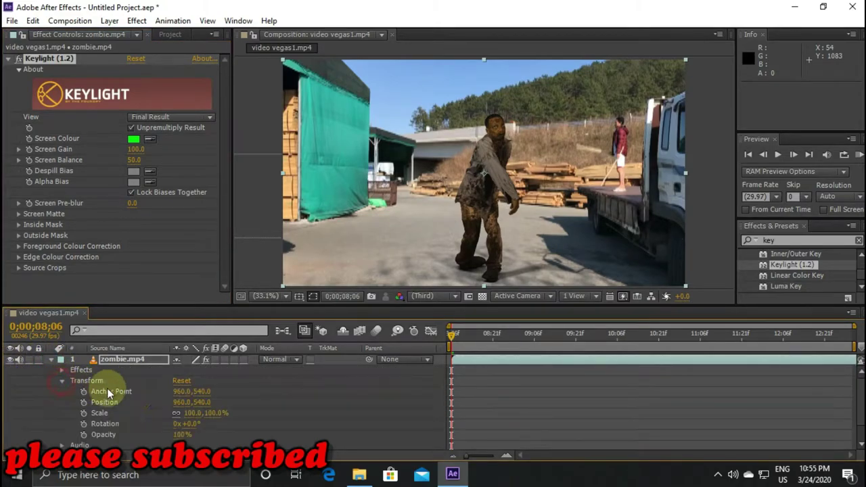
click(129, 415)
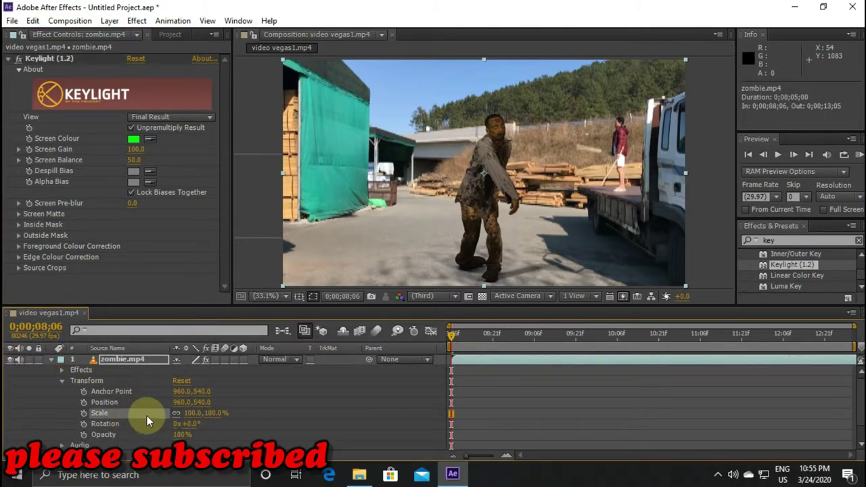
drag(210, 413, 161, 422)
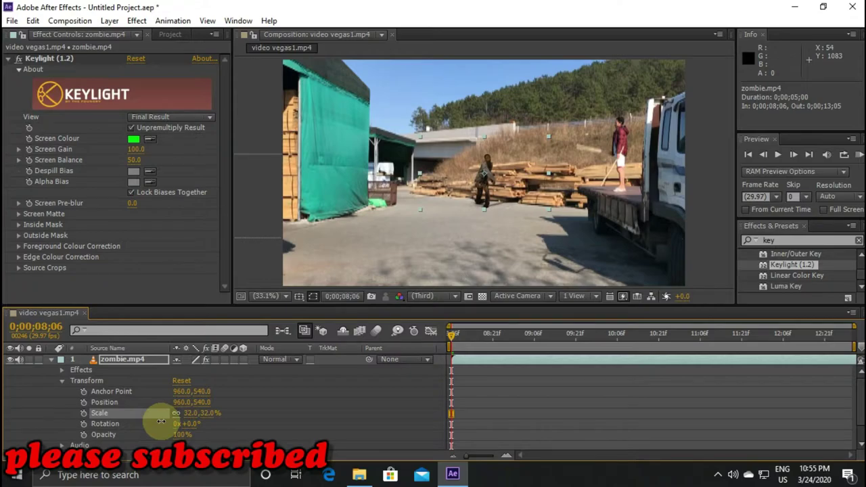
drag(161, 421, 160, 422)
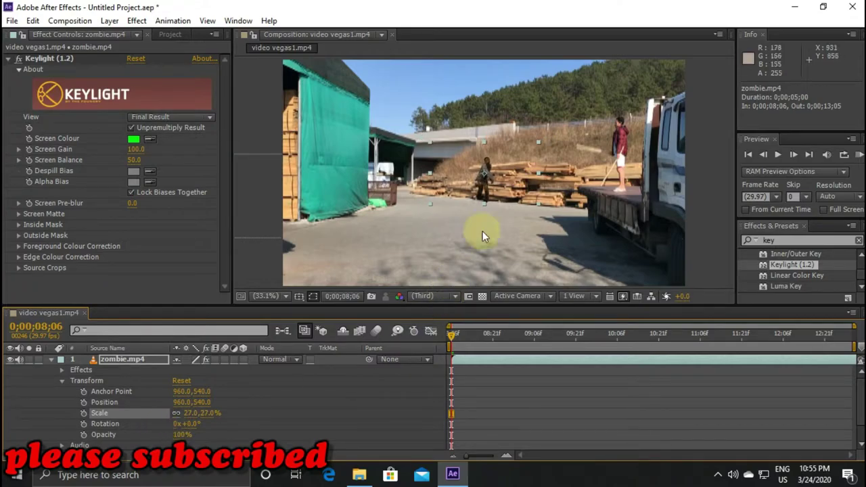
drag(504, 174, 443, 180)
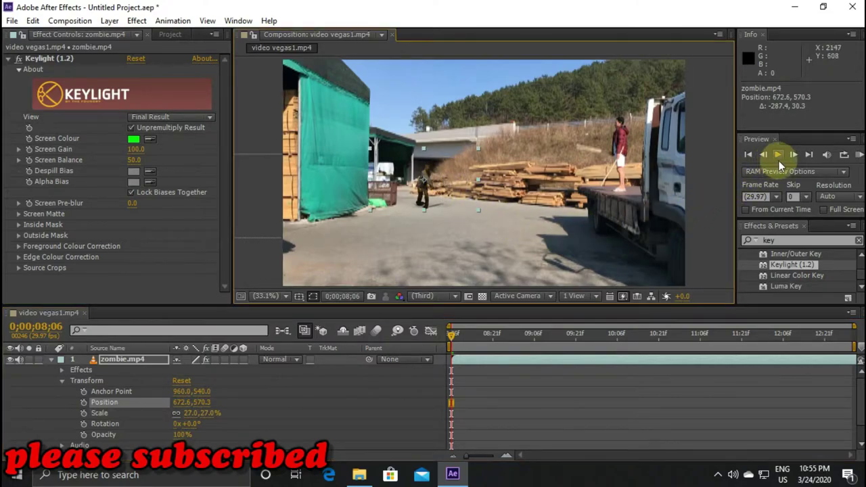
click(50, 360)
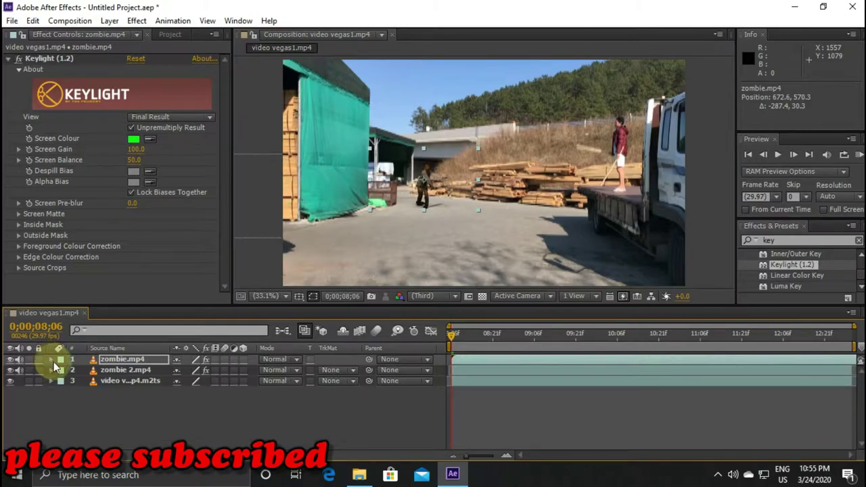
Step: Preview the zombie composition, stop it, and return the playhead to 0;00;08;06
click(780, 155)
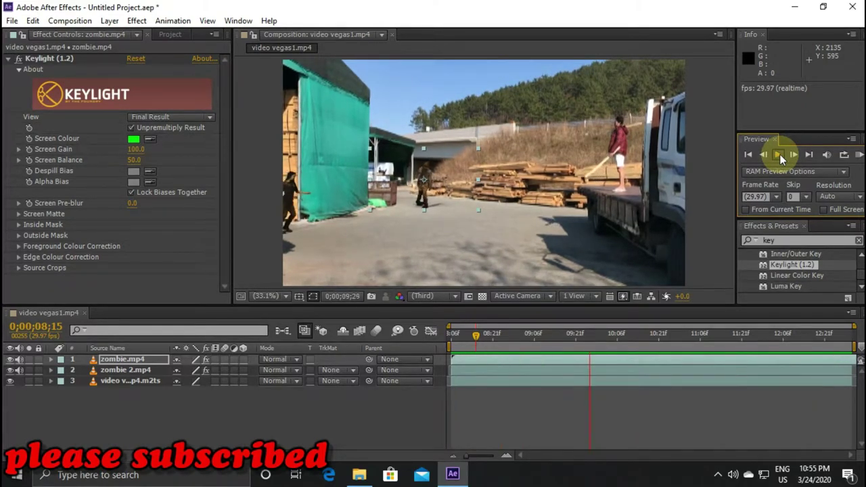
click(780, 155)
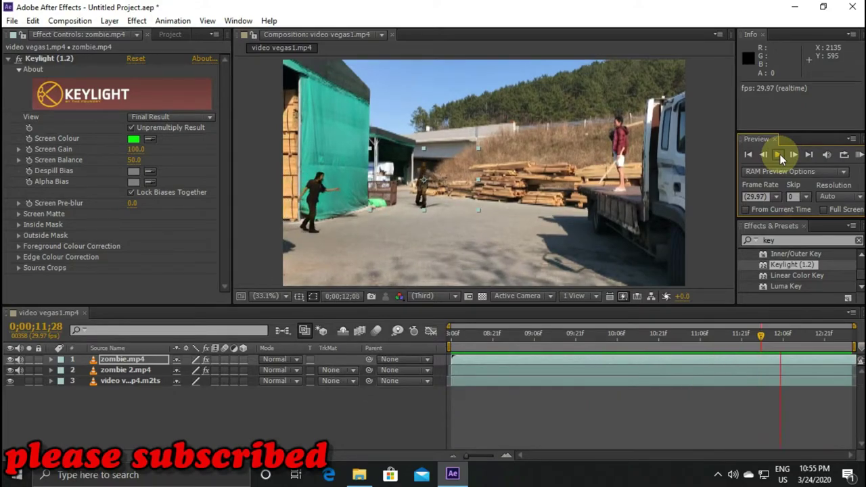
click(780, 157)
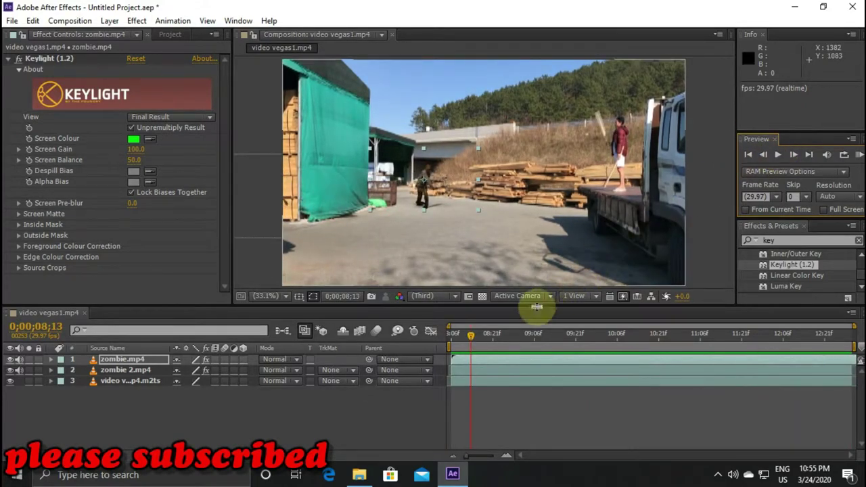
drag(471, 339, 431, 344)
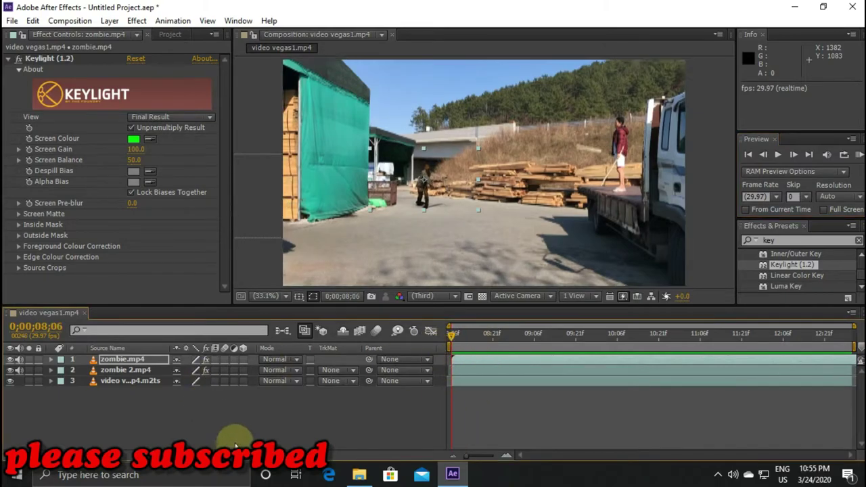
click(359, 474)
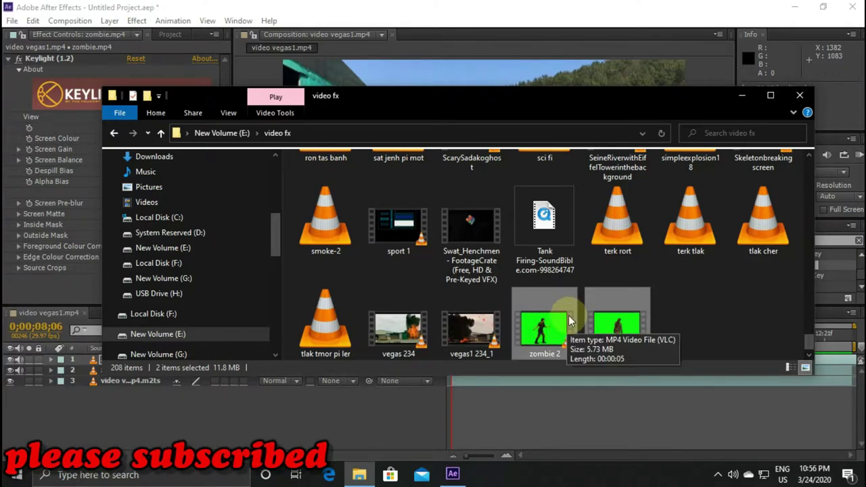
Step: Scroll to the top of the video fx folder to bring Free_Blood_Textures_2418_2K into view
scroll(569, 316, up, 1)
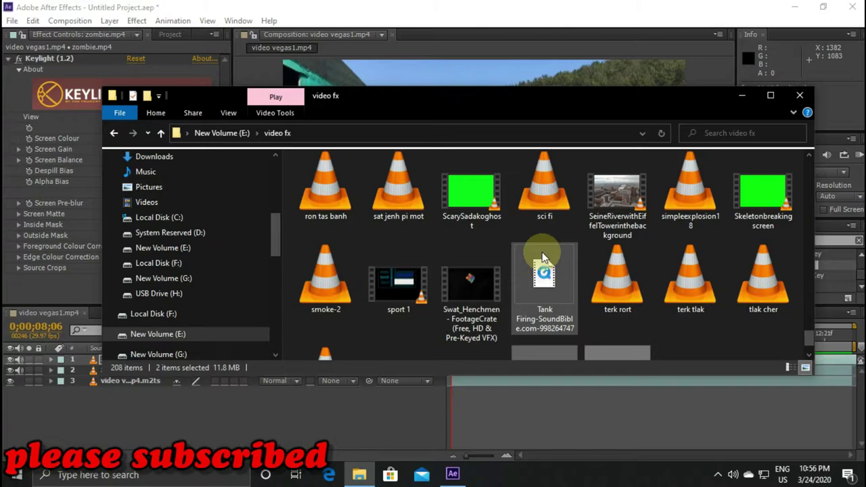
scroll(542, 253, up, 1)
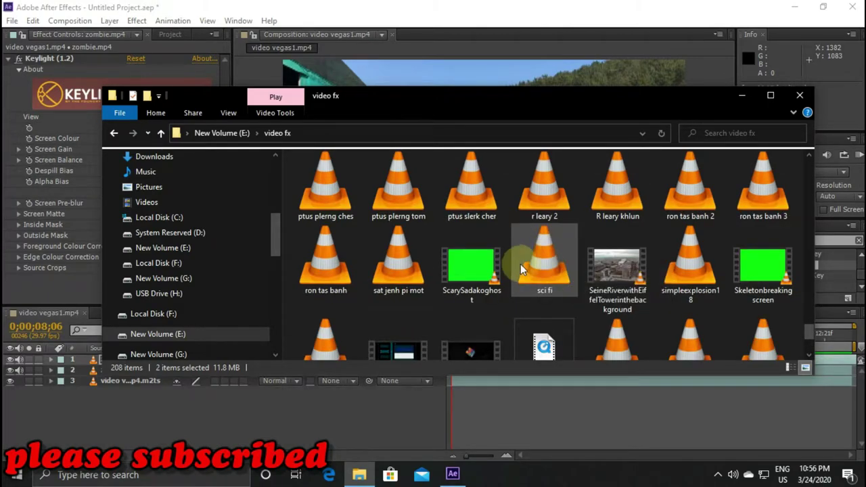
scroll(598, 273, up, 1)
scroll(598, 274, up, 1)
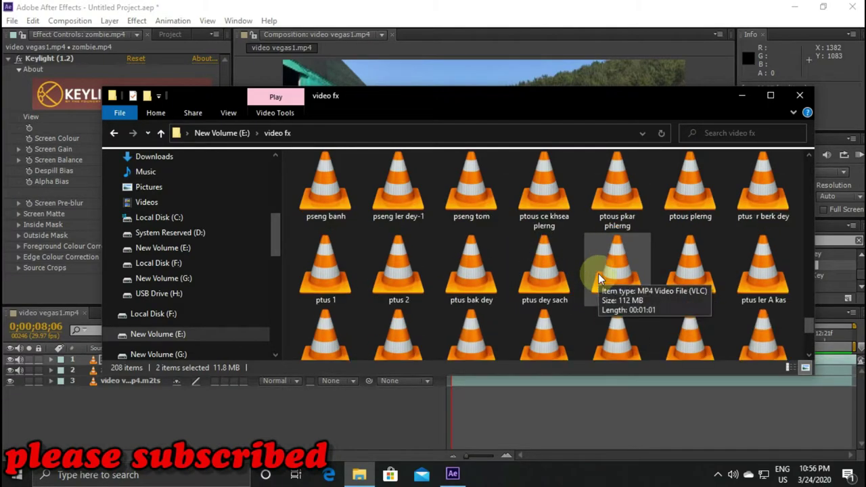
scroll(599, 273, up, 1)
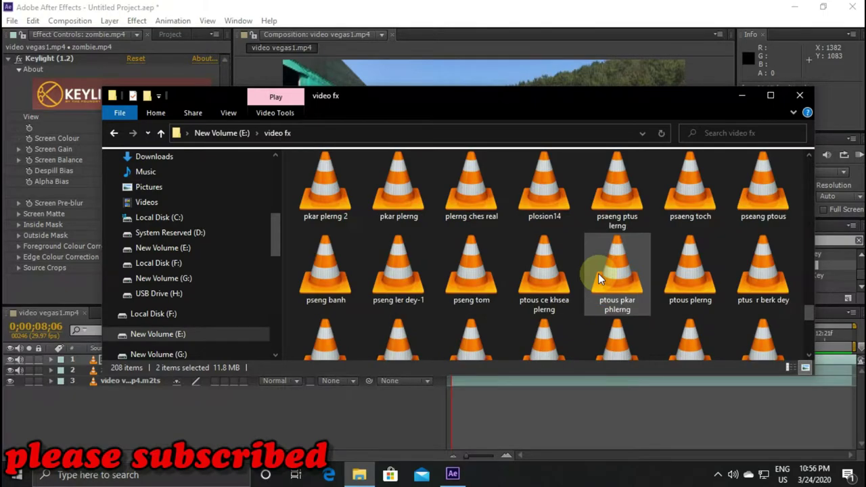
scroll(598, 273, up, 1)
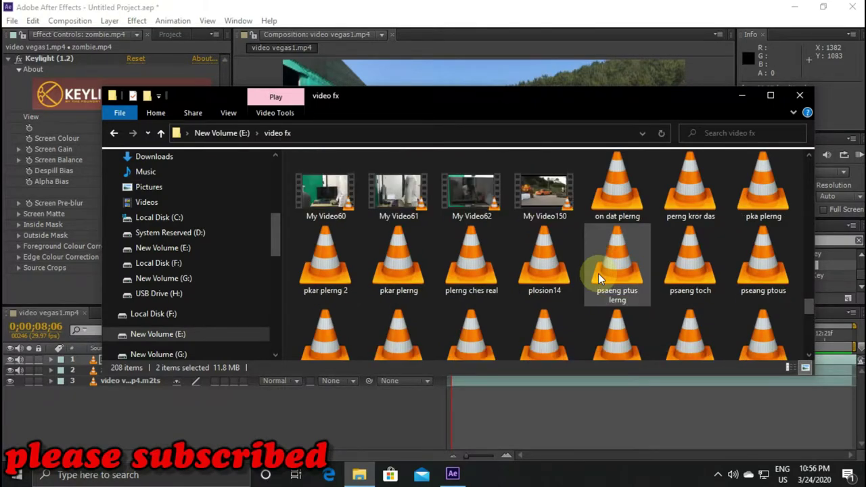
scroll(598, 274, up, 4)
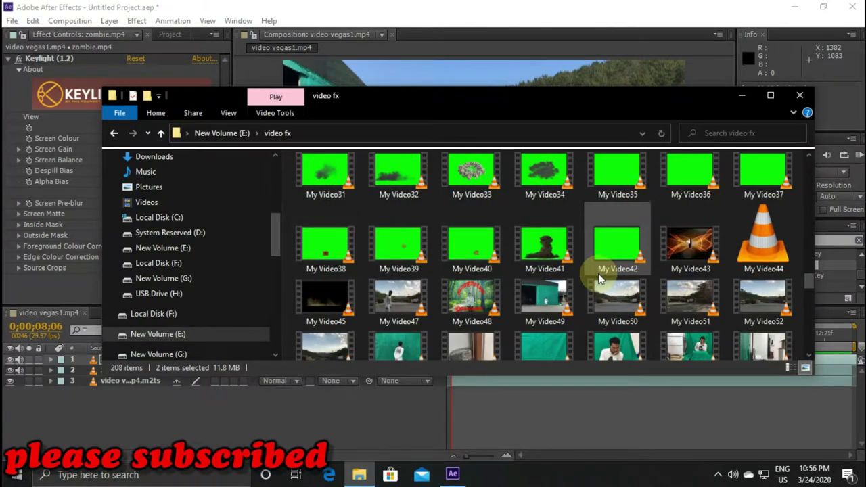
scroll(598, 273, up, 5)
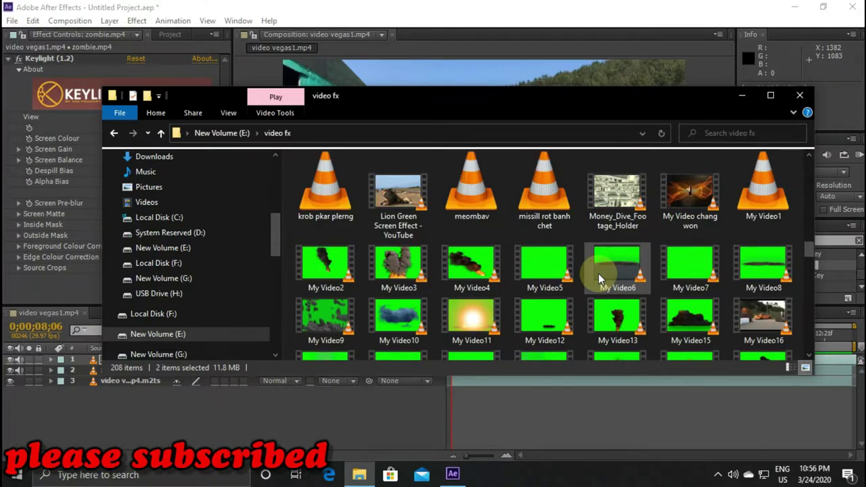
scroll(598, 274, up, 1)
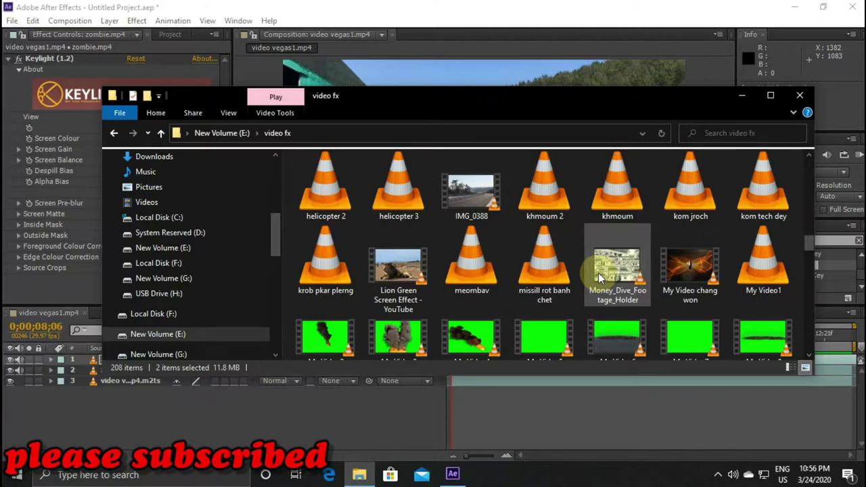
scroll(599, 278, up, 2)
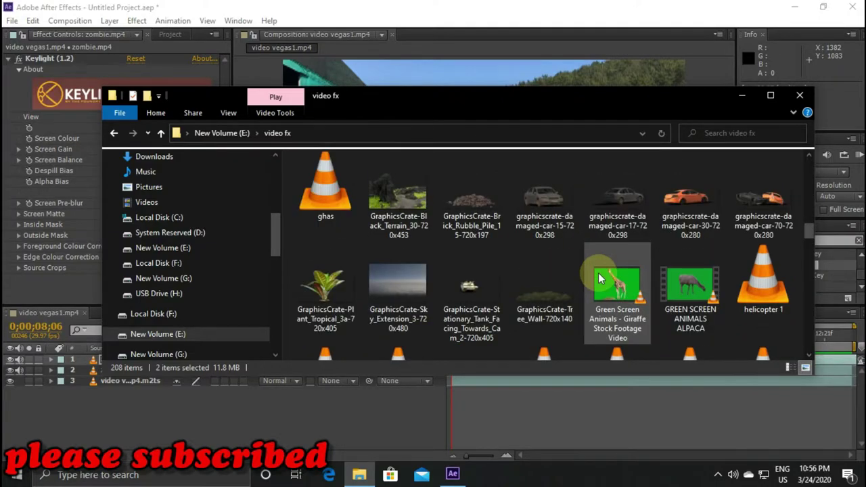
scroll(599, 278, up, 1)
scroll(598, 278, up, 1)
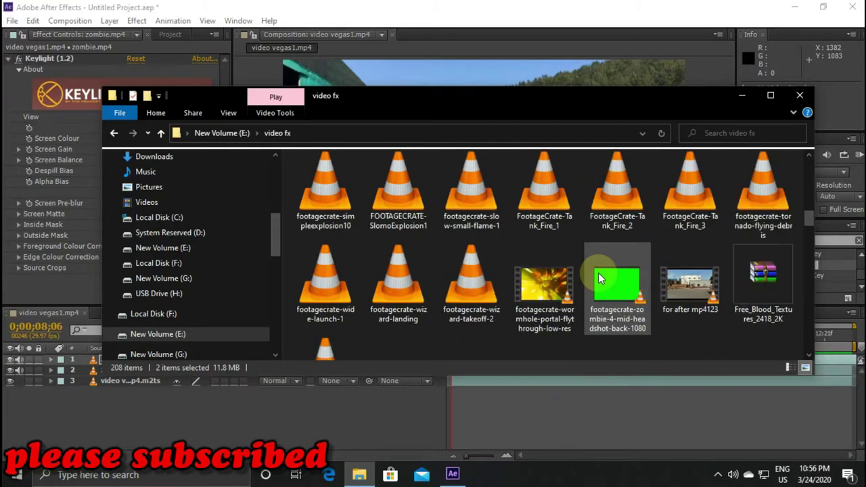
scroll(598, 278, up, 1)
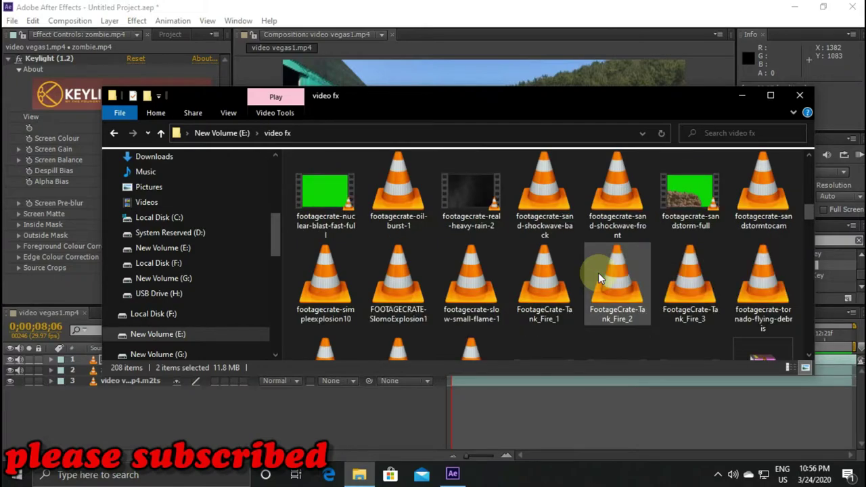
scroll(598, 277, up, 1)
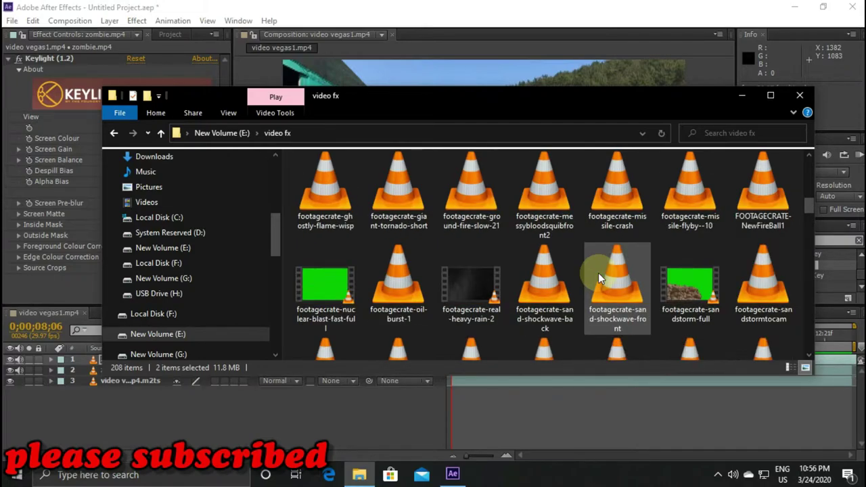
scroll(599, 272, up, 3)
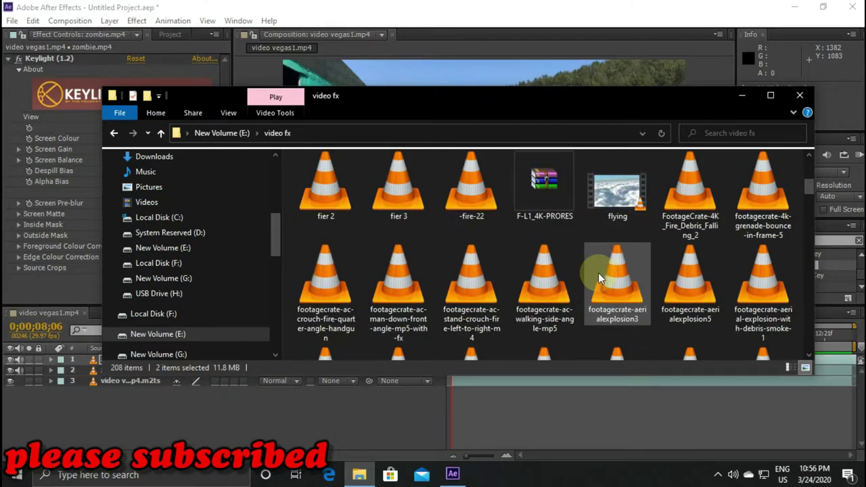
scroll(598, 272, up, 1)
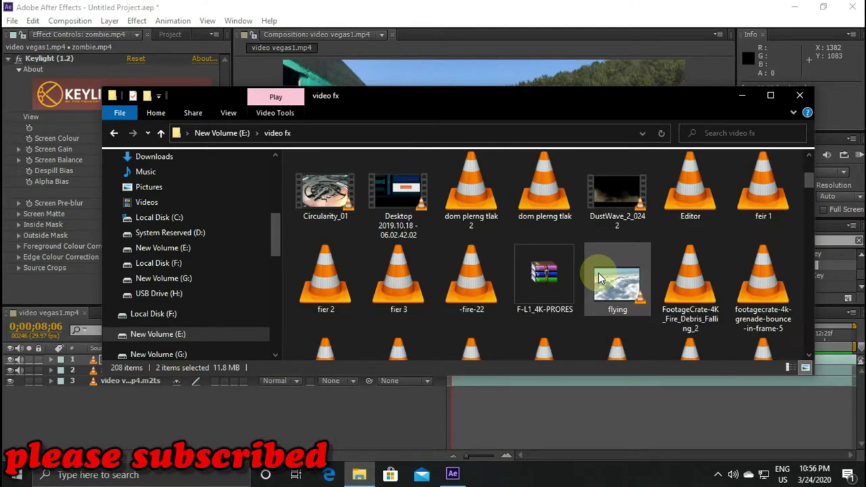
scroll(599, 277, up, 1)
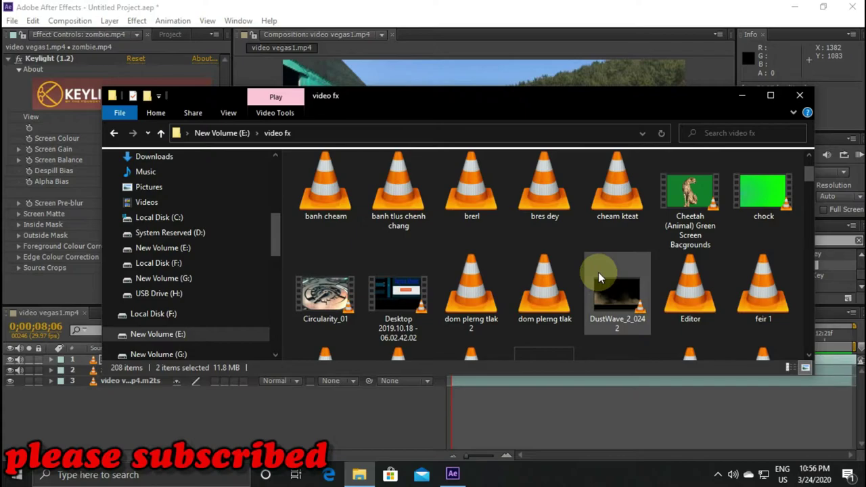
scroll(598, 278, up, 1)
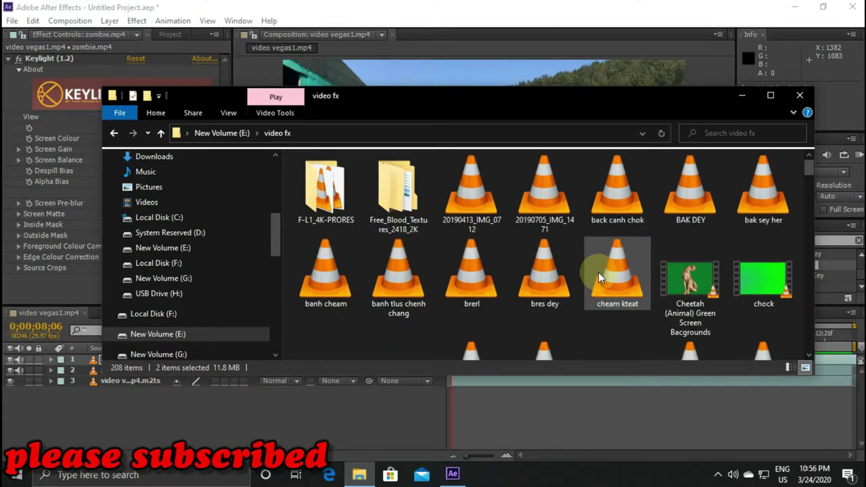
scroll(599, 273, down, 1)
scroll(598, 276, up, 1)
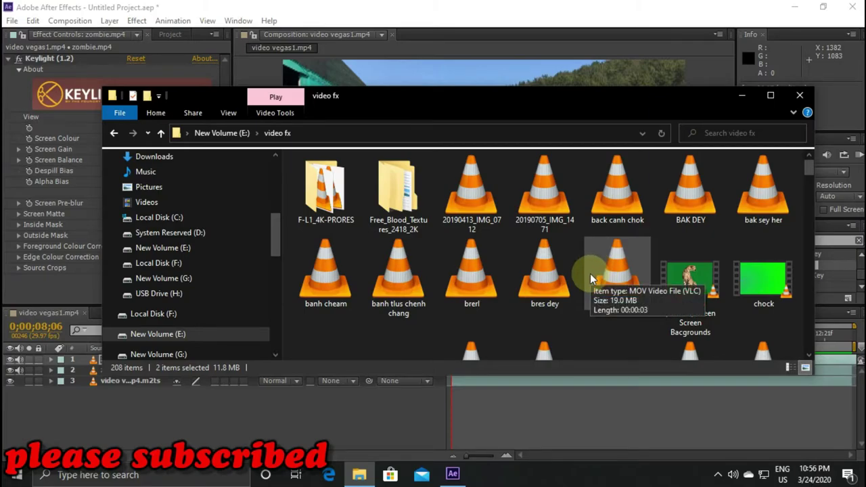
Step: Open the 2.5K folder inside Free_Blood_Textures_2418_2K and place it beside After Effects' Project panel
double_click(327, 198)
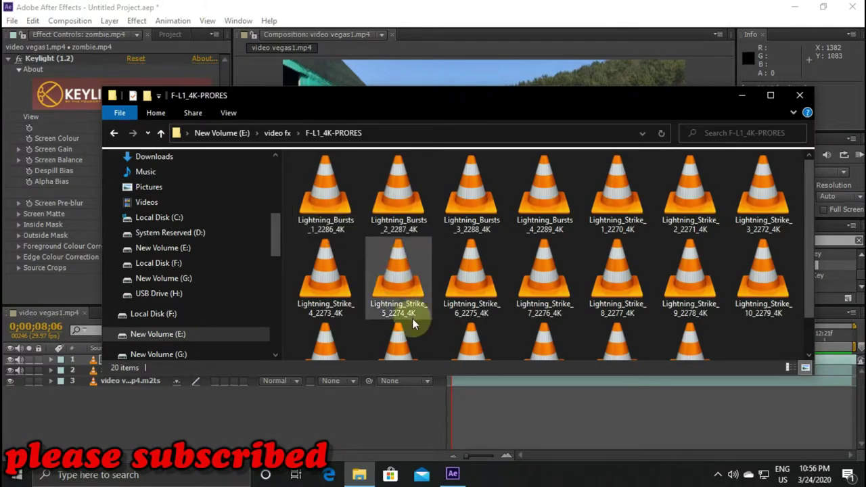
click(113, 135)
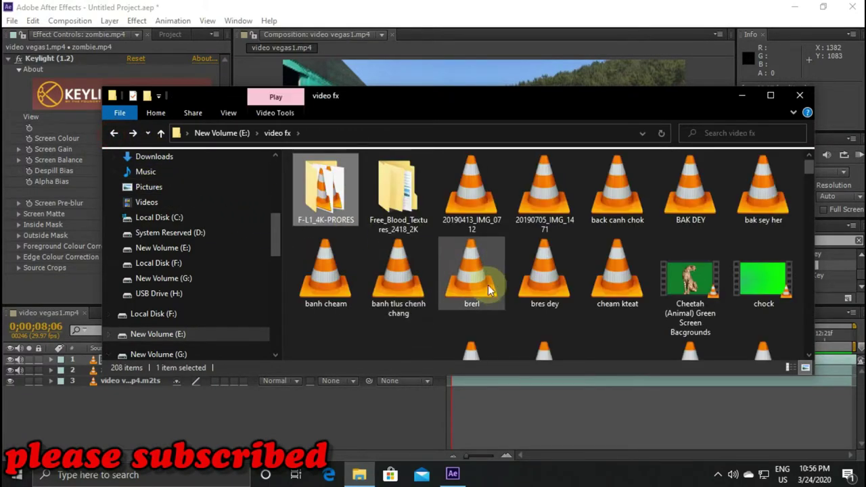
double_click(408, 198)
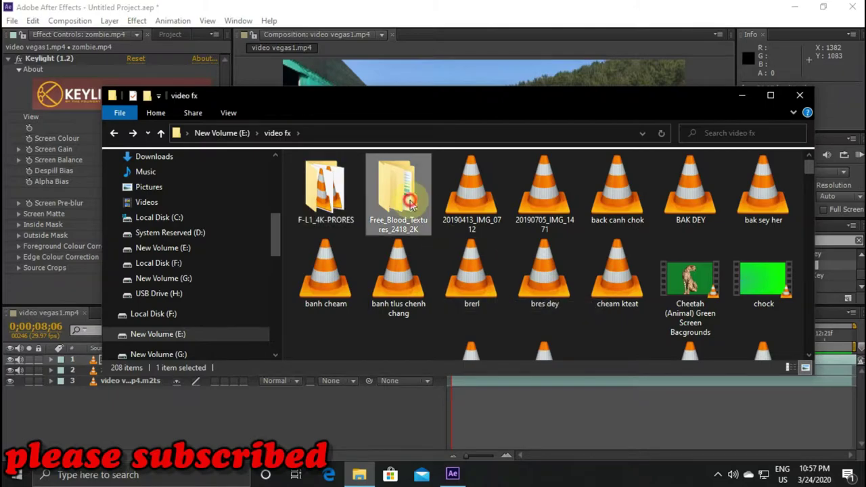
double_click(380, 180)
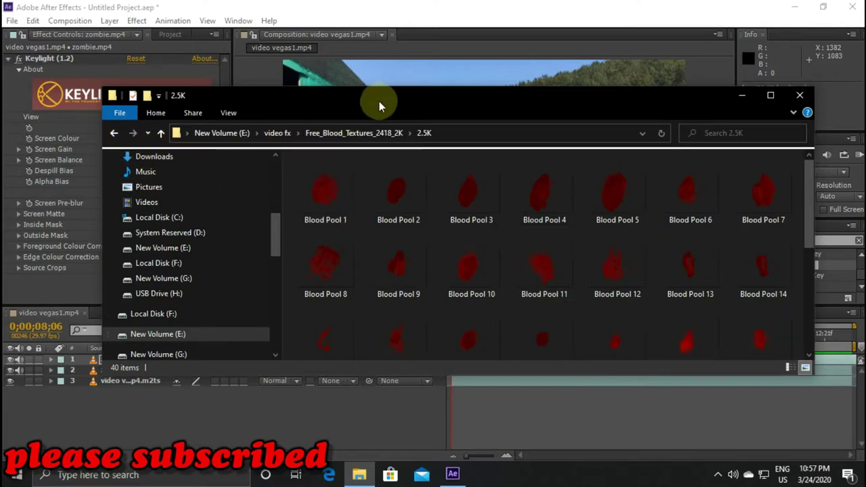
drag(384, 100, 529, 98)
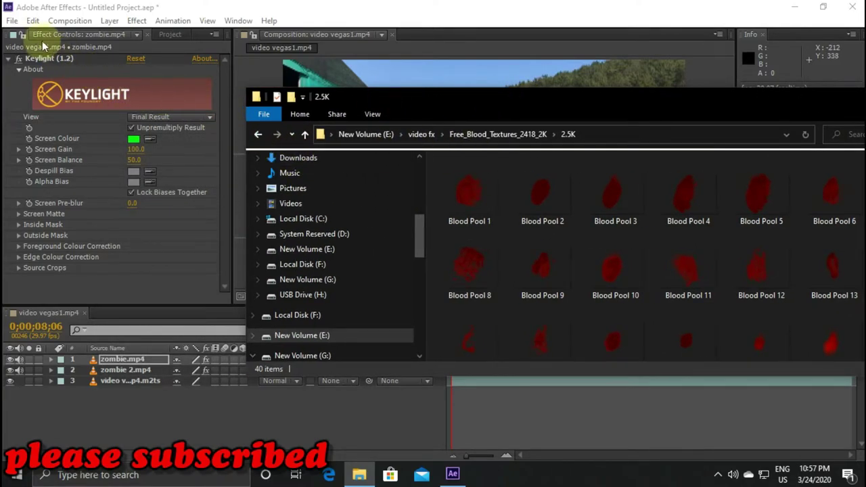
click(168, 34)
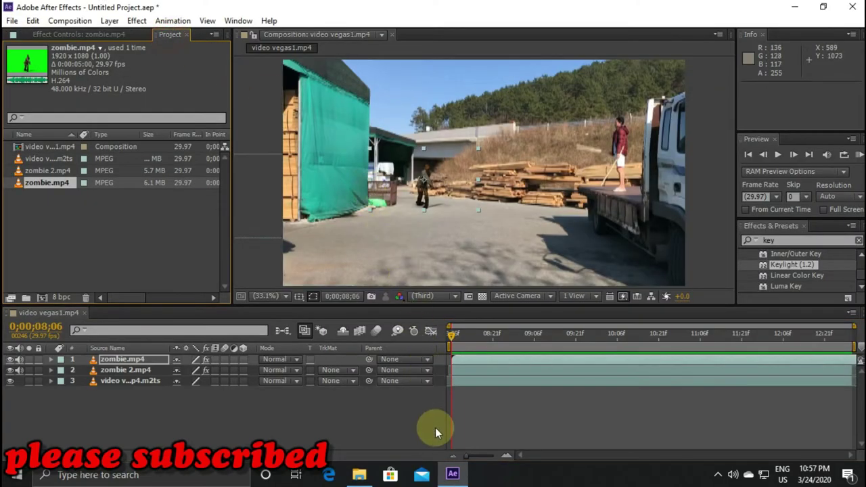
click(360, 472)
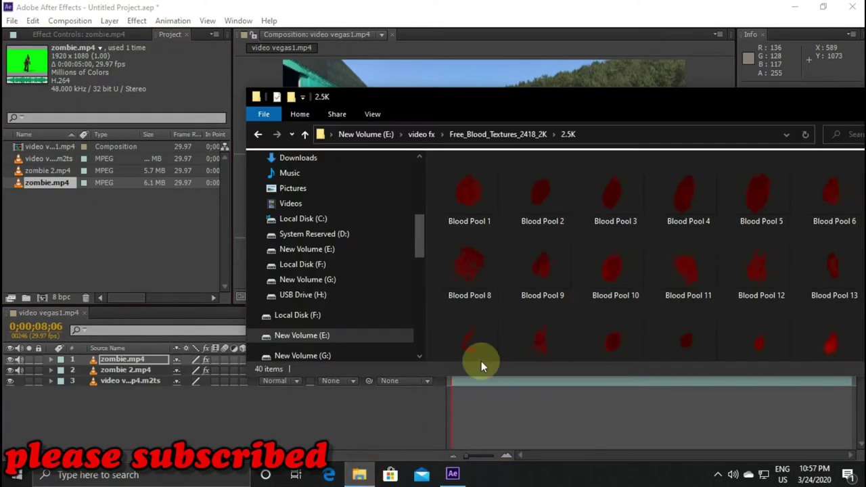
Step: Import Blood Pool 8.png, add it as the top comp layer, and scale it to 20%
drag(494, 265, 108, 240)
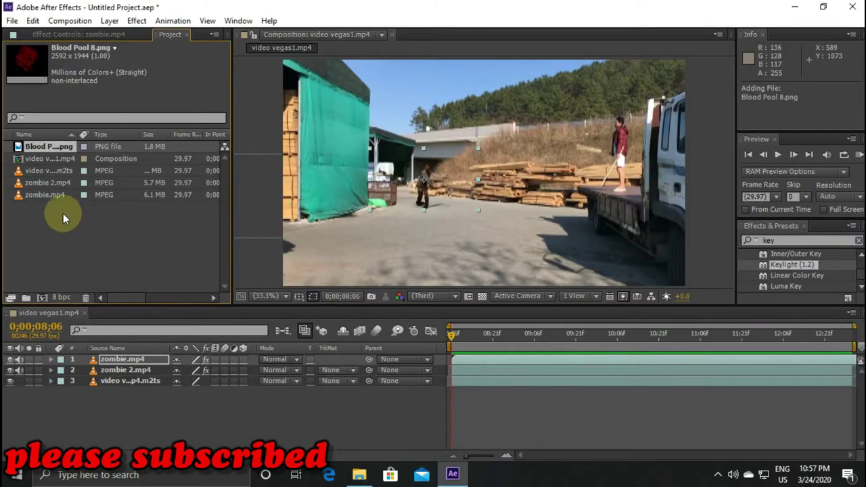
drag(51, 145, 128, 355)
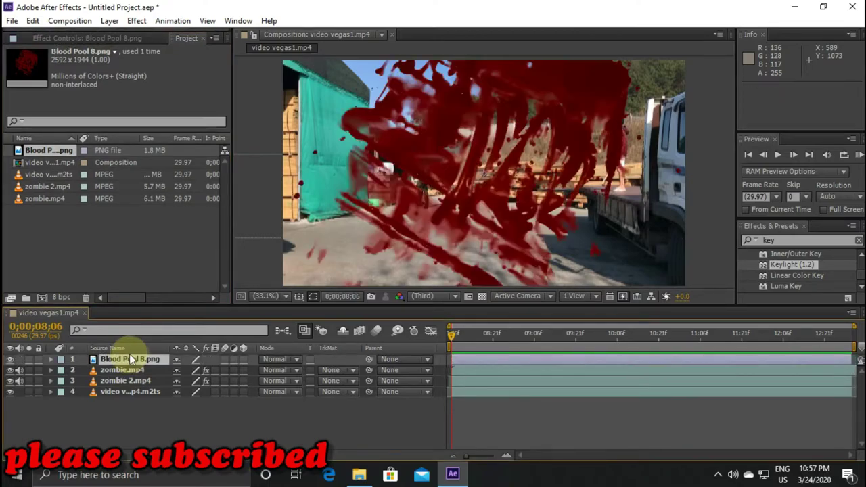
click(52, 359)
click(62, 370)
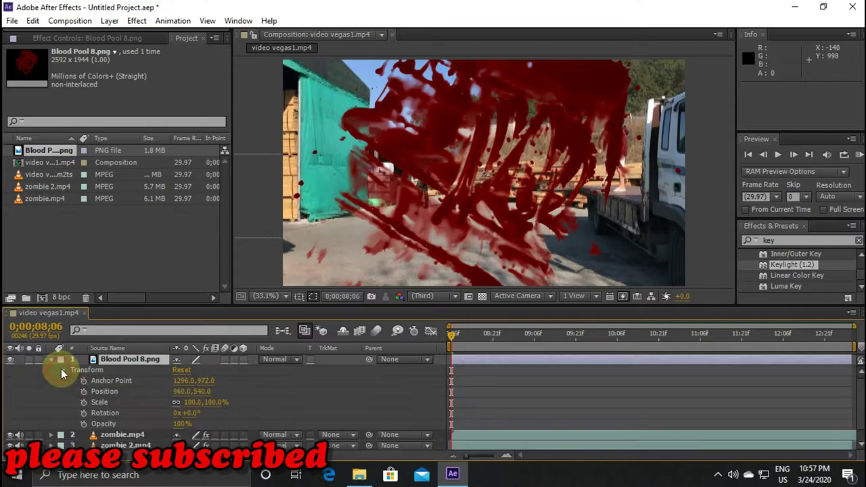
drag(194, 403, 143, 403)
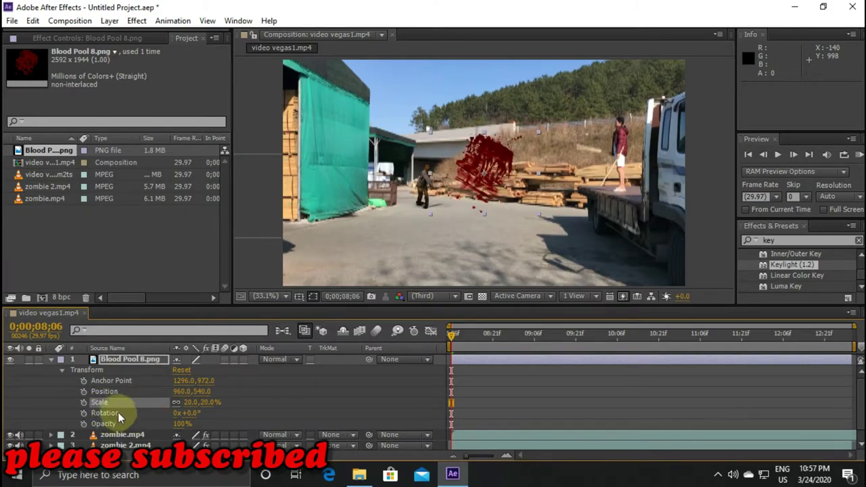
click(62, 371)
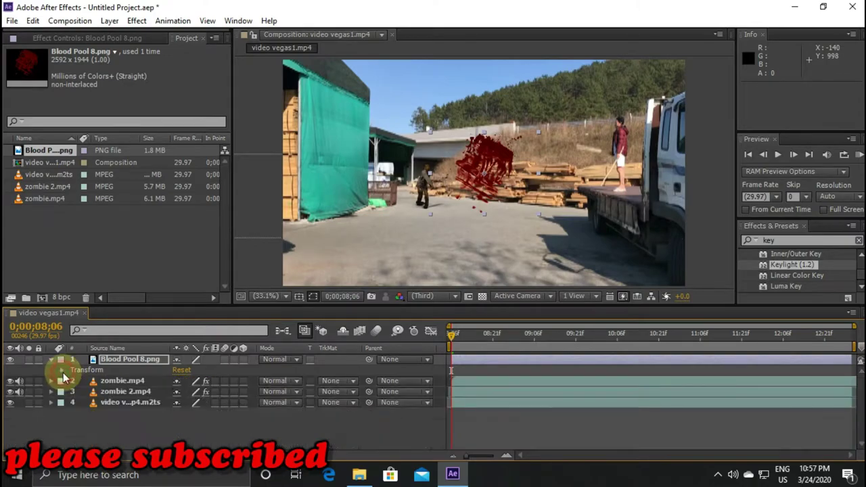
Step: Make the blood pool layer 3D and tilt it to X Rotation -75°
click(244, 361)
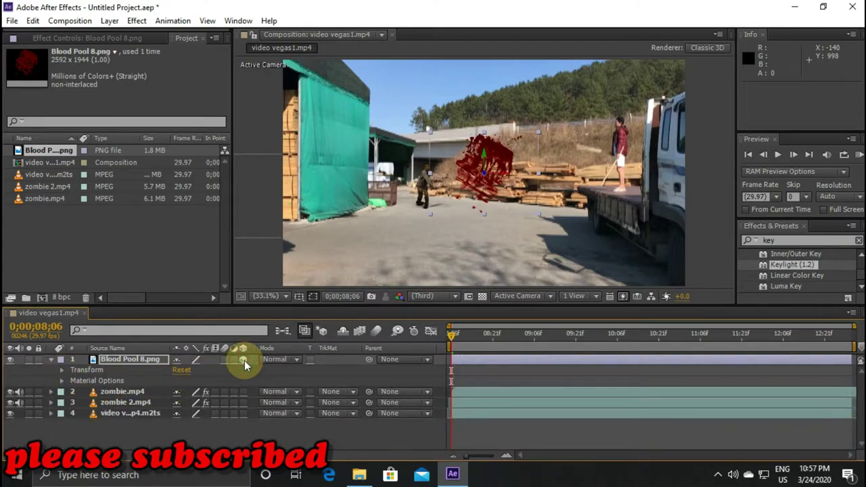
click(62, 370)
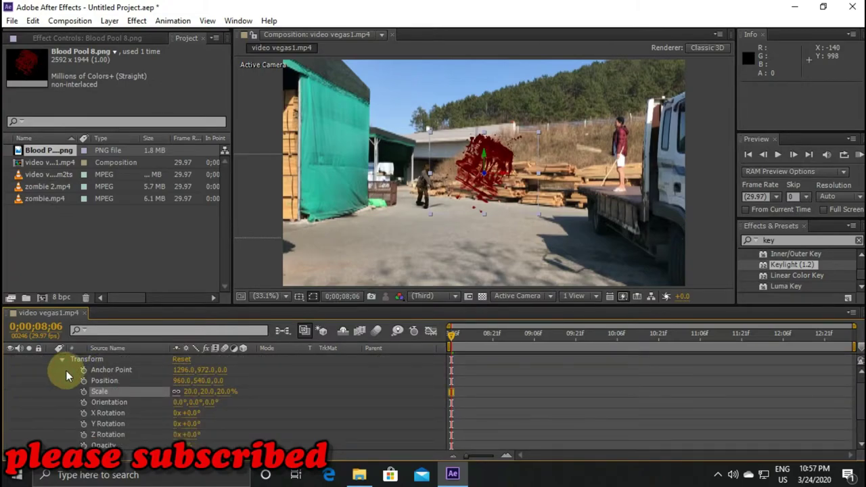
click(190, 413)
drag(193, 413, 140, 411)
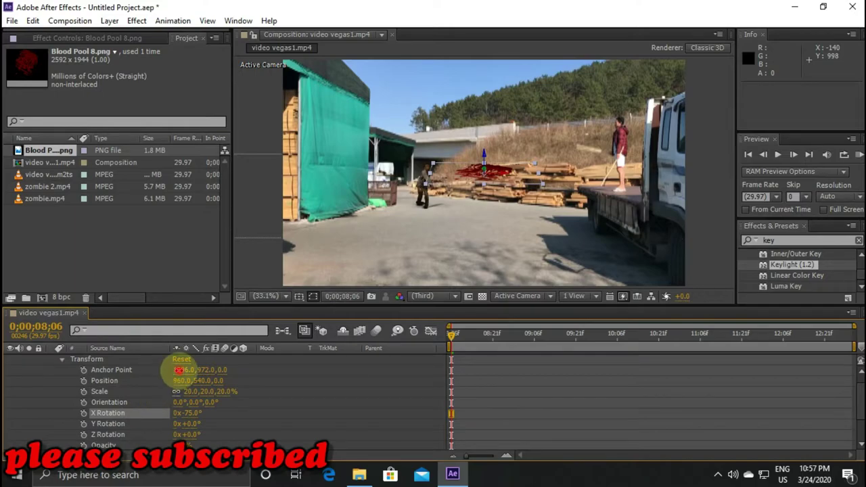
Step: Lower the blood pool to Position 957, 815, 0 on the ground near the zombie
click(181, 370)
click(203, 374)
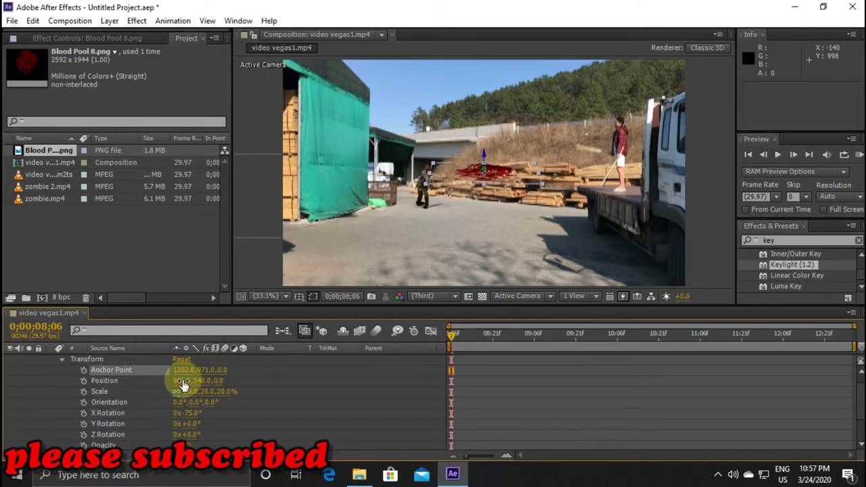
shift+click(182, 381)
drag(182, 381, 362, 396)
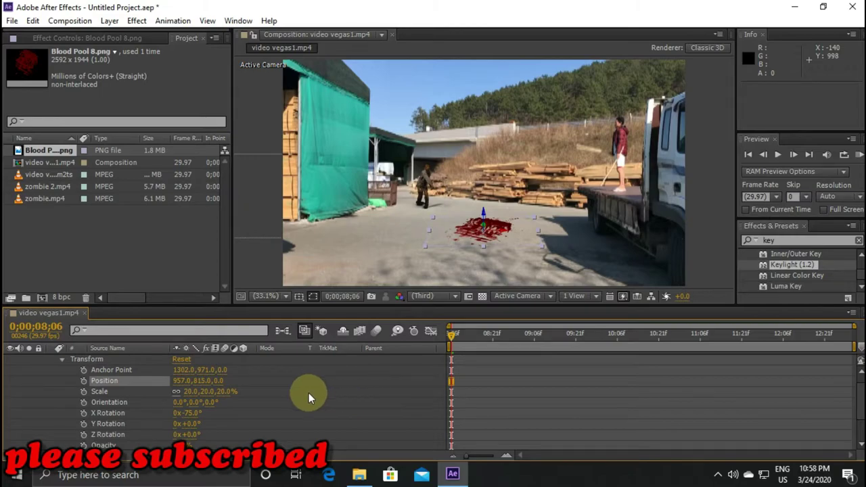
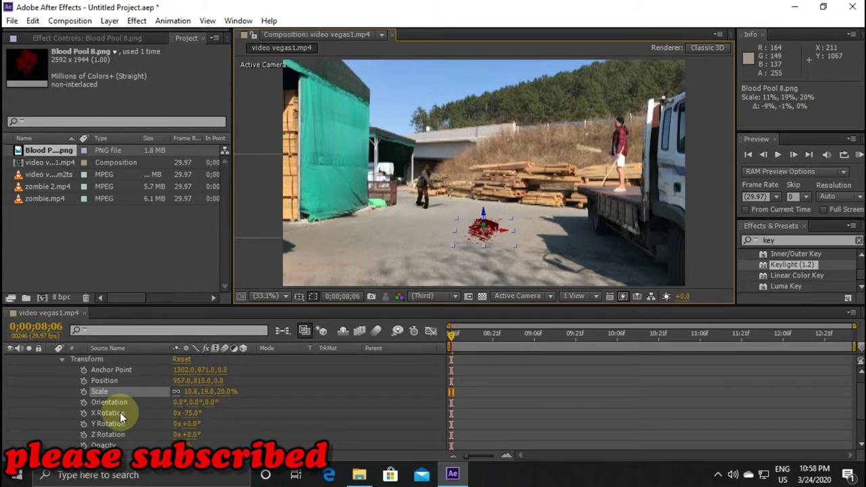
Step: Tilt Blood Pool 8 to -88° X Rotation so it lies almost flat on the ground
drag(192, 413, 178, 410)
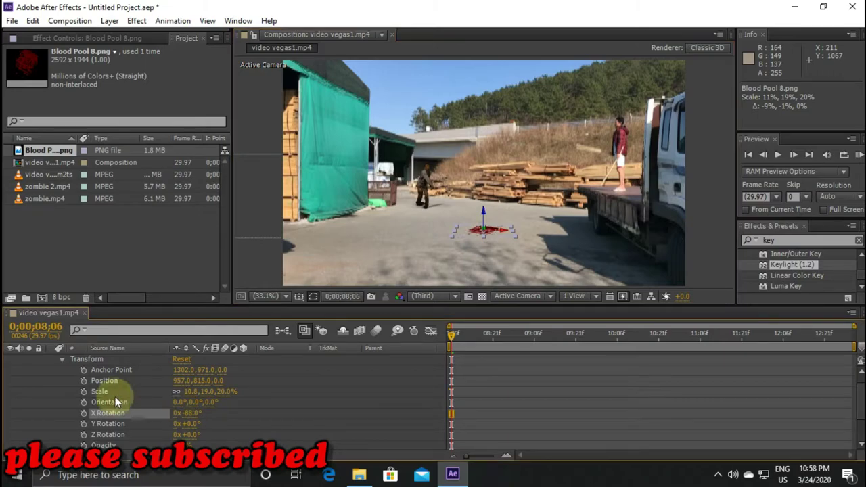
click(63, 359)
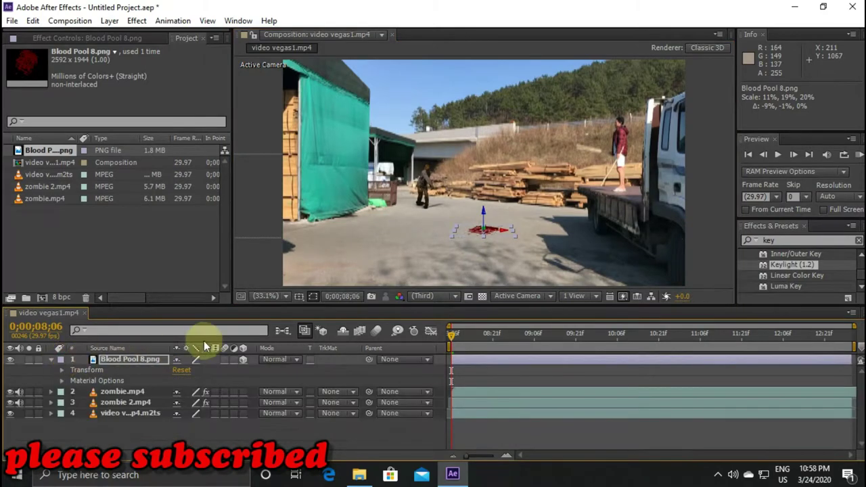
click(249, 264)
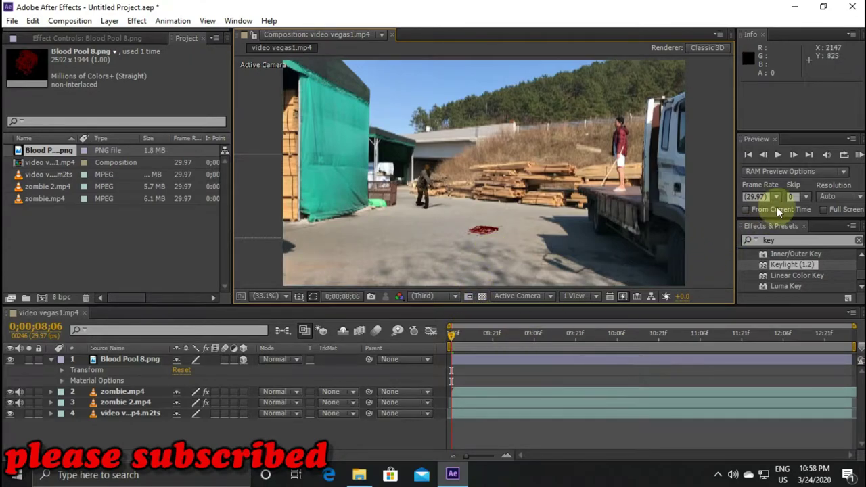
Step: Preview the composition, return to the start, and bring up the blood-texture folder in File Explorer
click(776, 155)
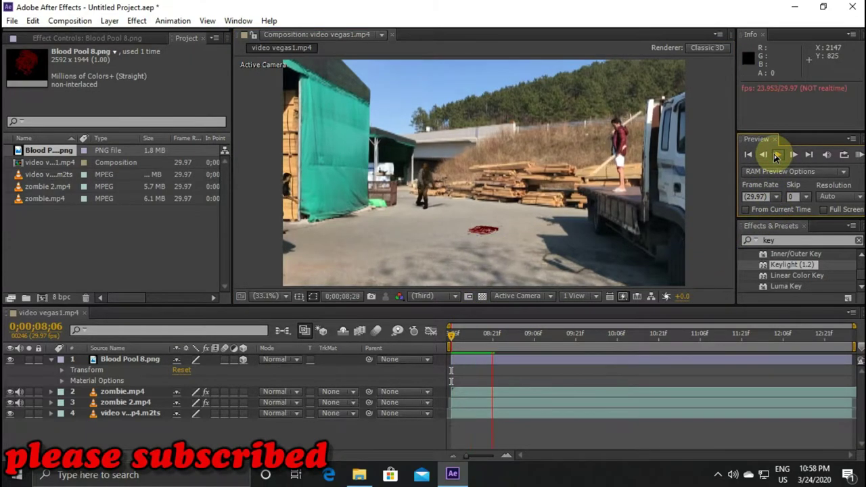
click(776, 155)
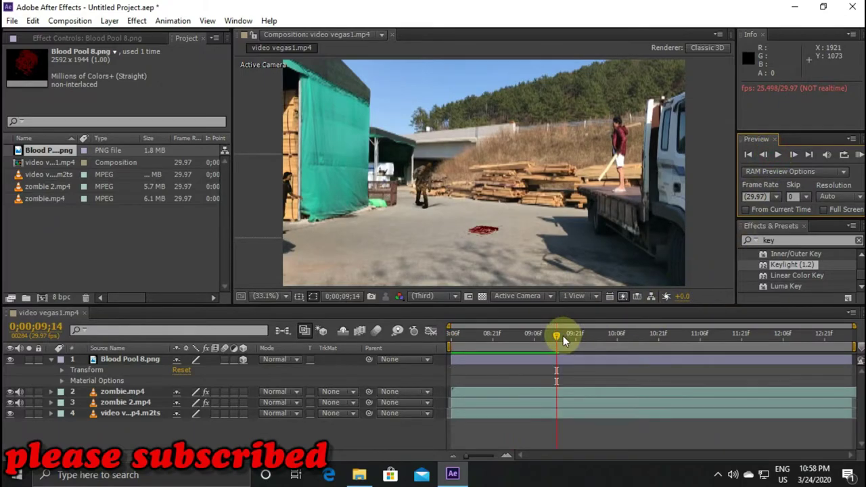
drag(561, 337, 438, 336)
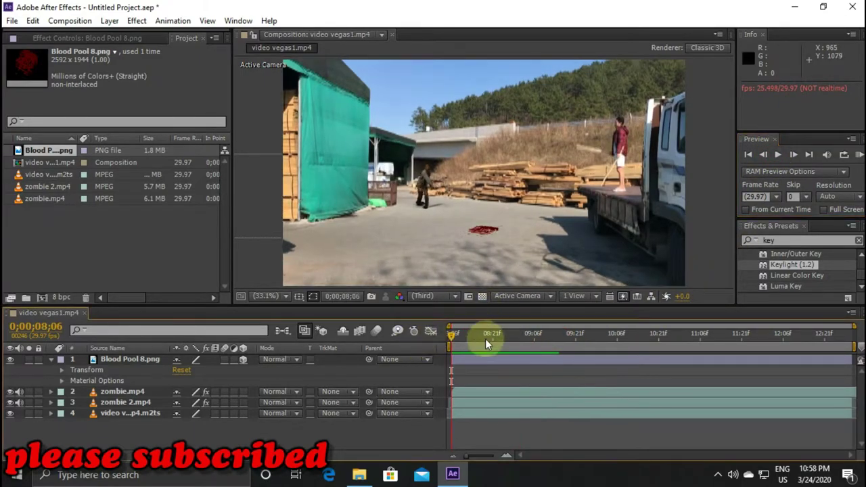
click(360, 475)
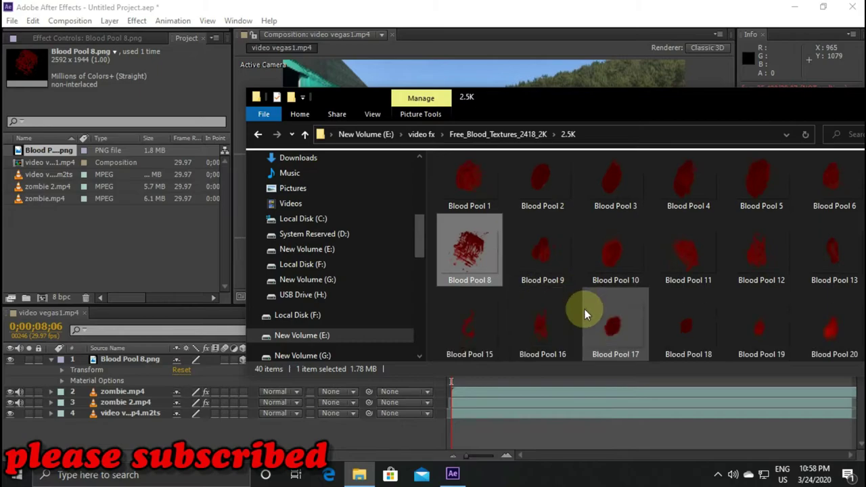
scroll(584, 310, down, 5)
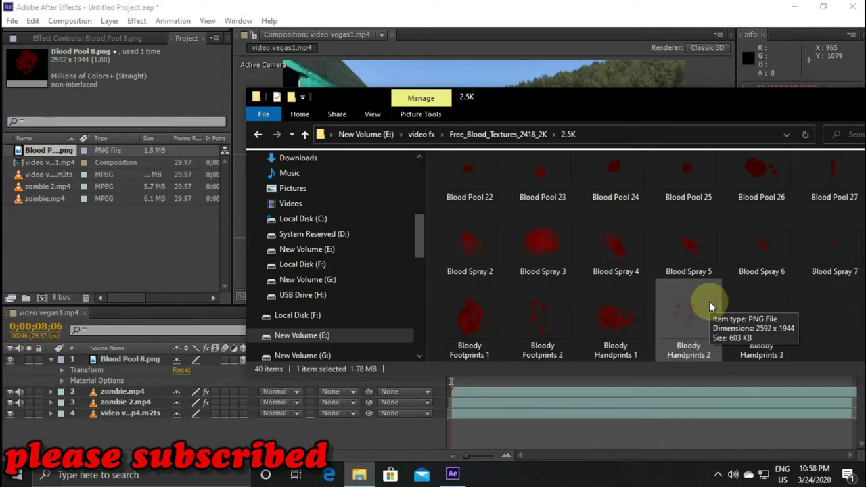
scroll(710, 306, up, 1)
scroll(710, 306, up, 2)
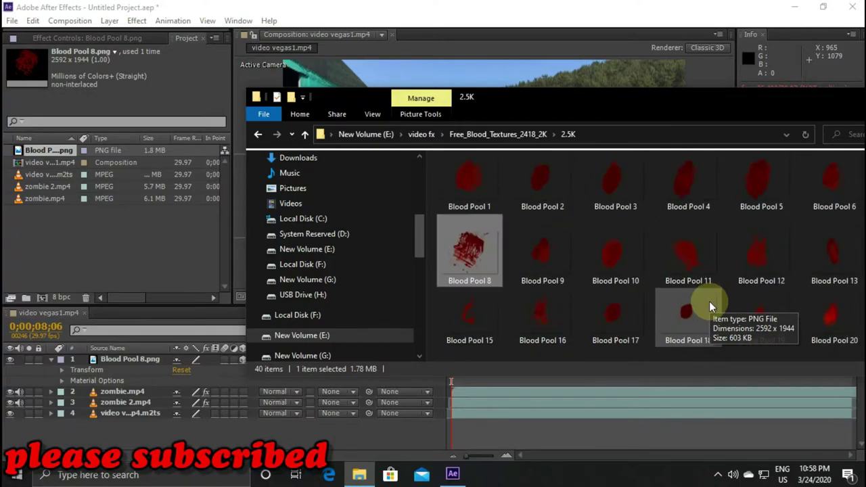
scroll(710, 306, down, 1)
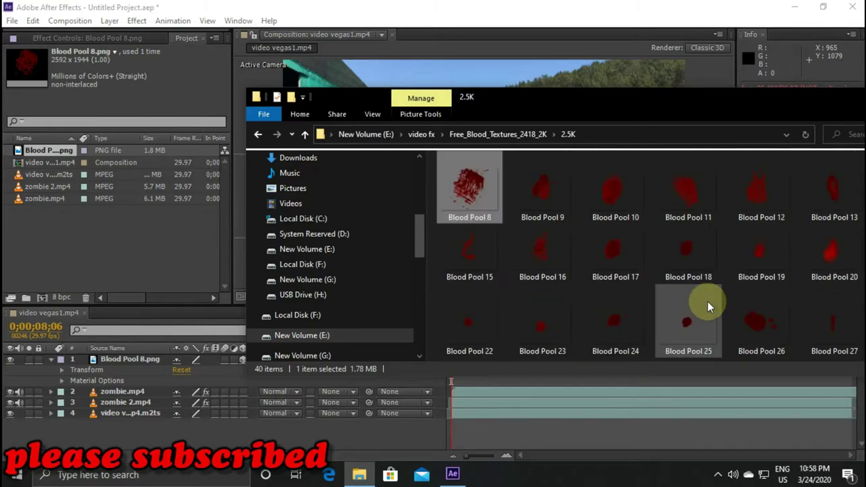
Step: Import Blood Pool 15.png and add it as the top layer of the composition
drag(483, 257, 103, 265)
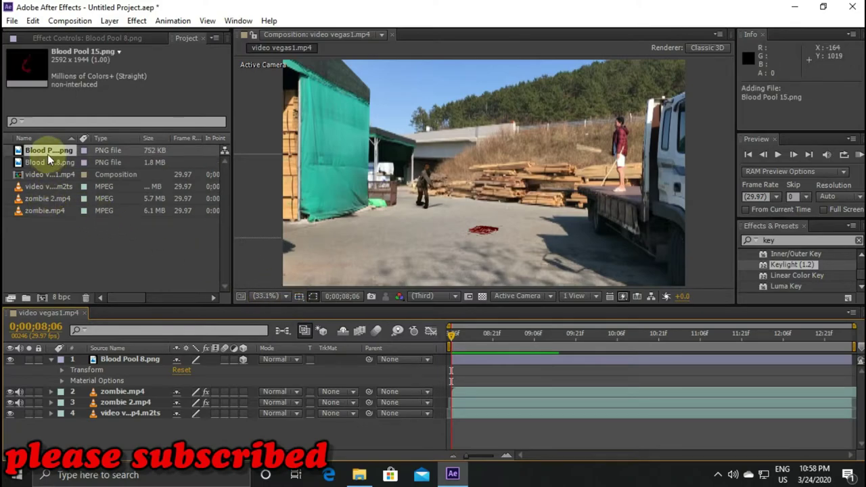
drag(47, 148, 132, 356)
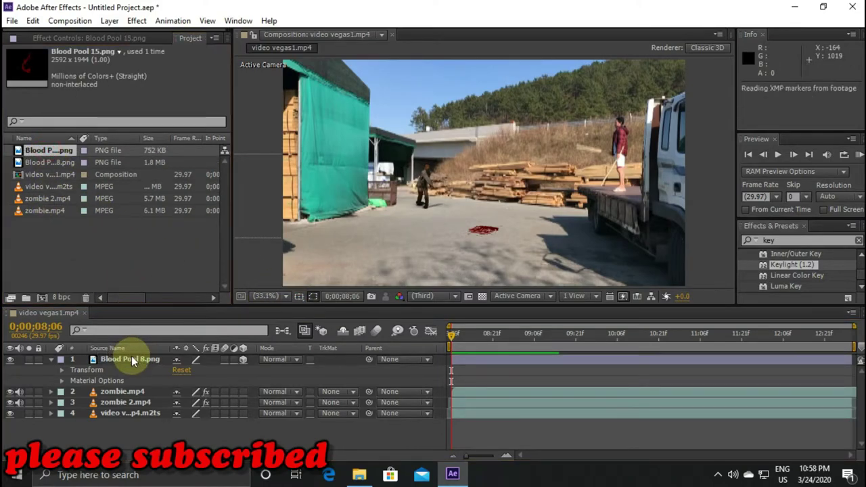
click(51, 372)
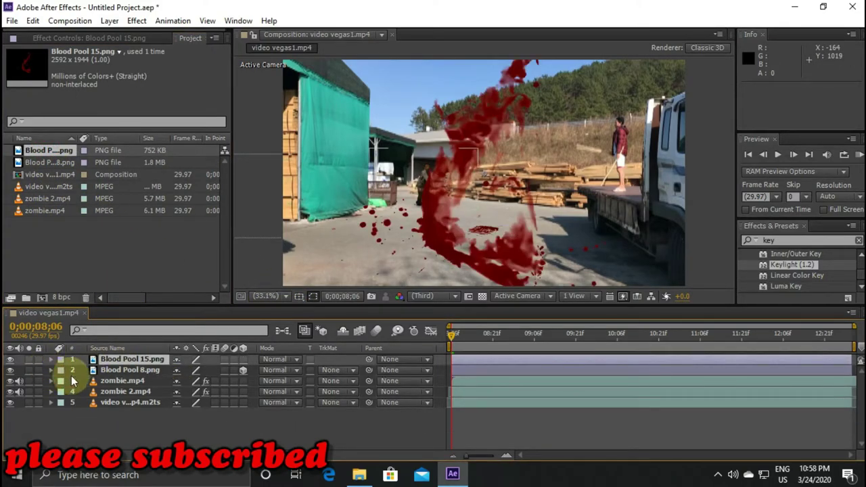
click(52, 359)
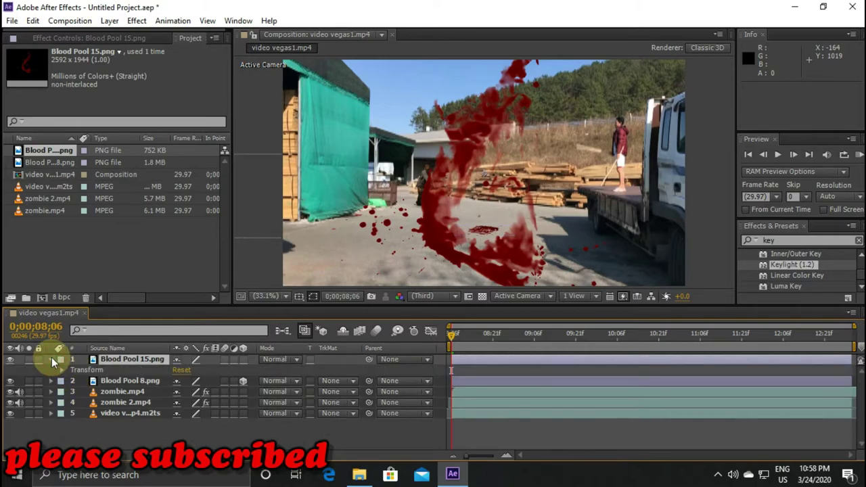
Step: Scale Blood Pool 15 to 34% and make it a 3D layer
click(62, 370)
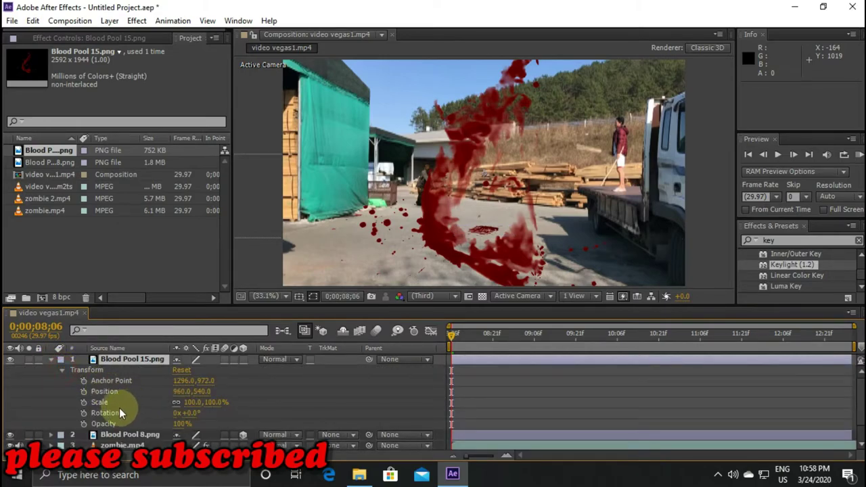
click(99, 402)
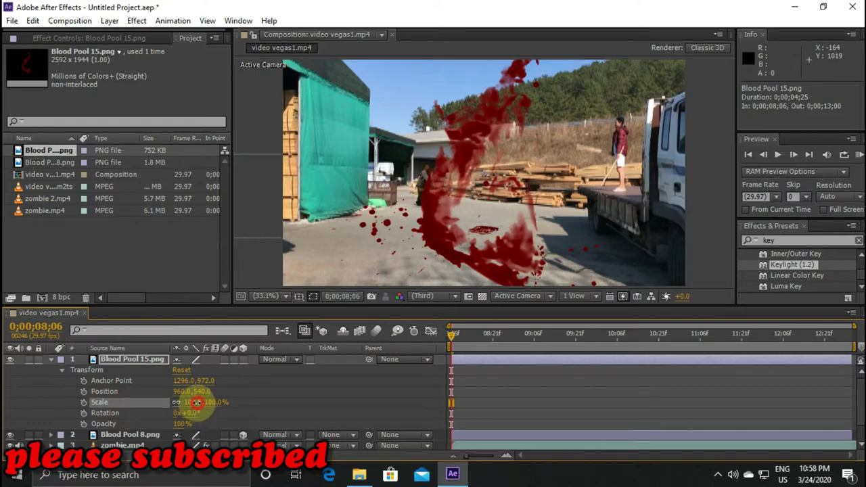
drag(196, 402, 168, 404)
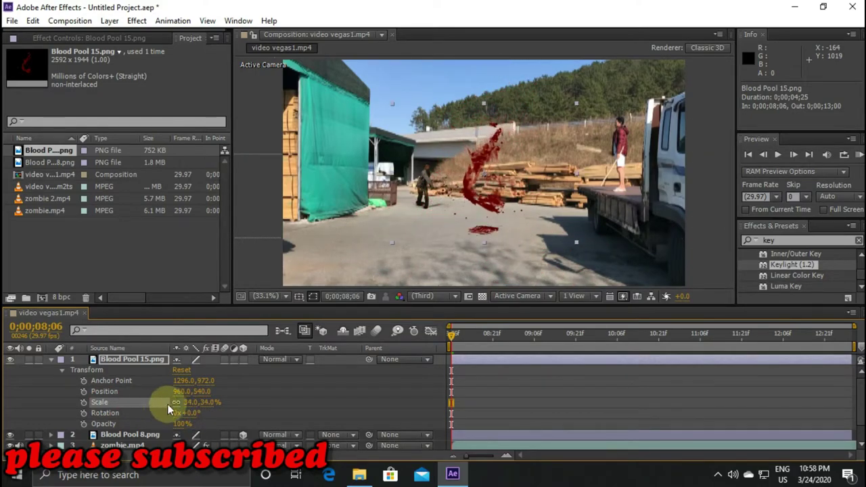
click(62, 369)
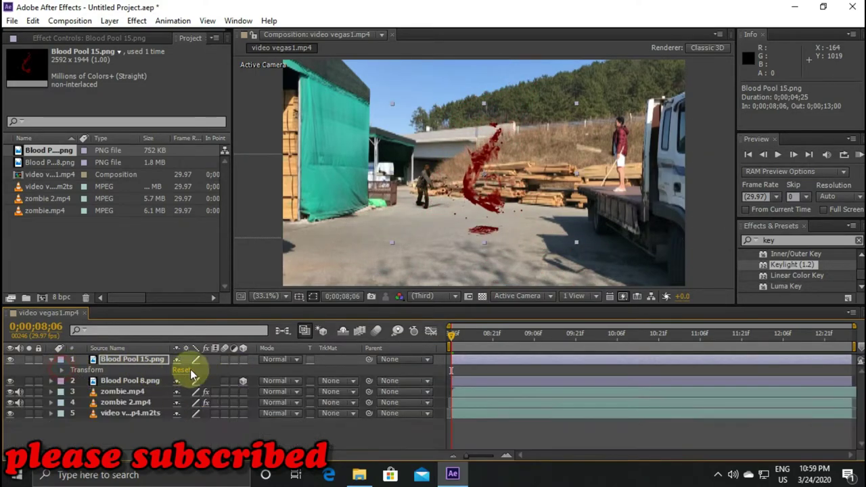
click(243, 359)
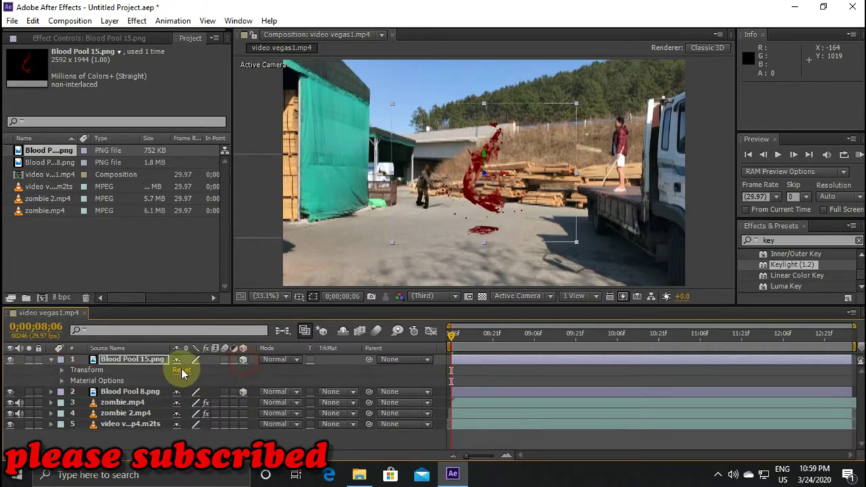
Step: Tilt Blood Pool 15 to -84° X Rotation and place it on the ground at the zombie's feet
click(62, 370)
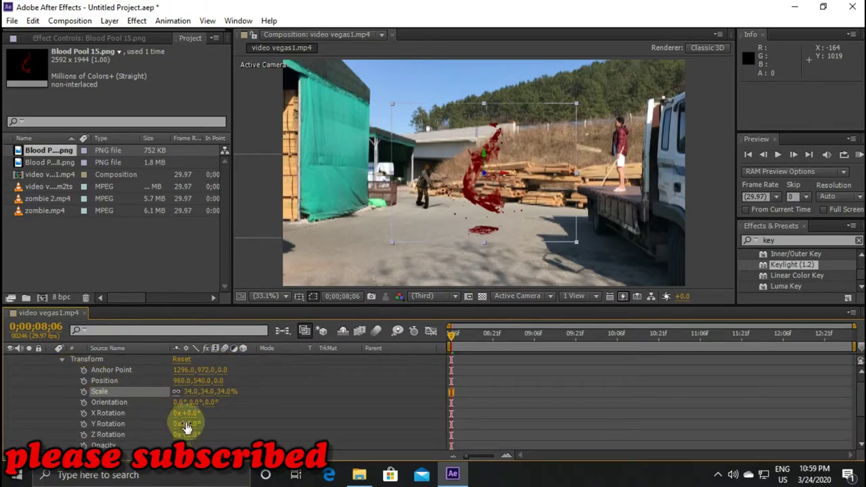
drag(193, 413, 142, 411)
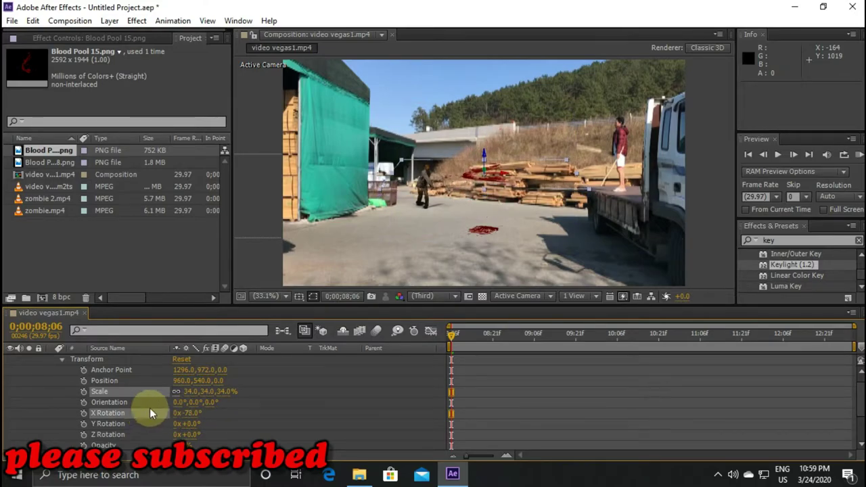
mouse_move(452, 175)
mouse_down()
mouse_move(384, 236)
mouse_move(371, 236)
mouse_move(369, 249)
mouse_move(389, 245)
mouse_move(390, 224)
mouse_up()
click(390, 224)
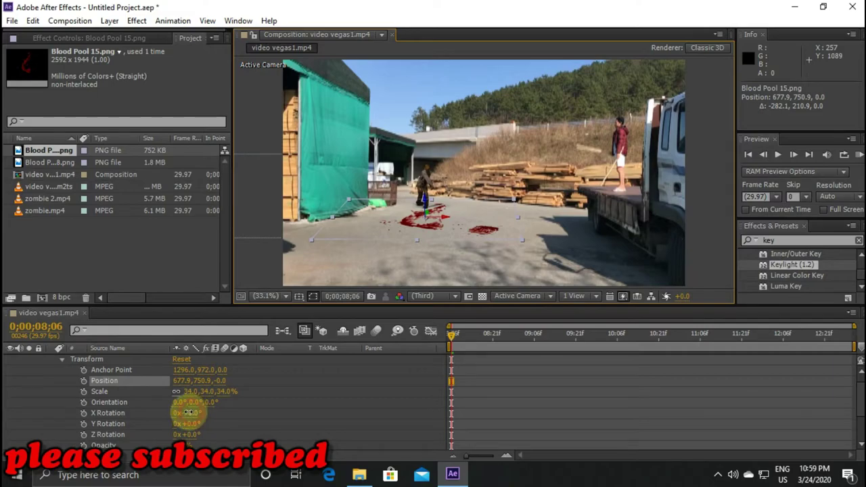
drag(192, 419, 187, 413)
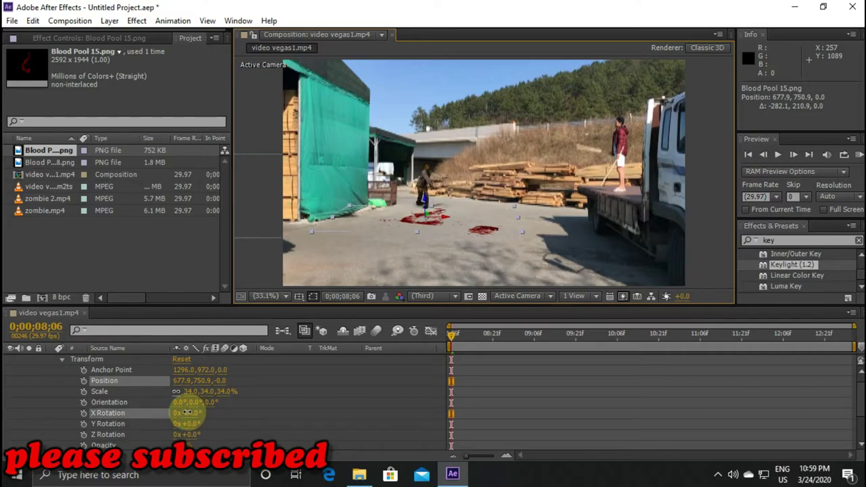
click(62, 360)
Step: Move Blood Pool 15 below zombie.mp4 in the layer stack and scrub later frames to check
click(52, 359)
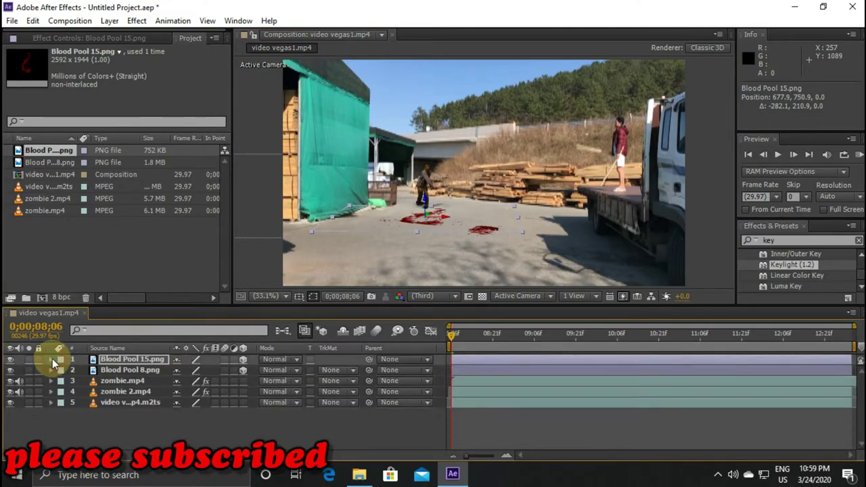
drag(139, 359, 138, 386)
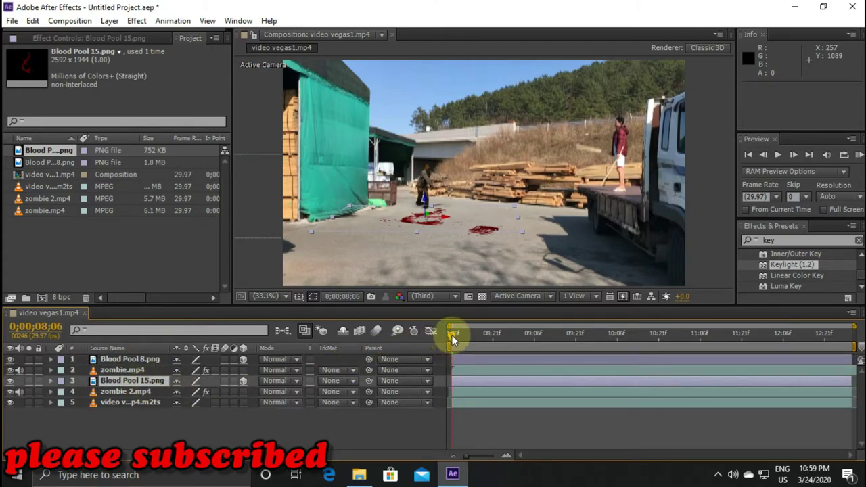
mouse_move(452, 335)
mouse_down()
mouse_move(747, 349)
mouse_move(436, 344)
mouse_move(628, 362)
mouse_up()
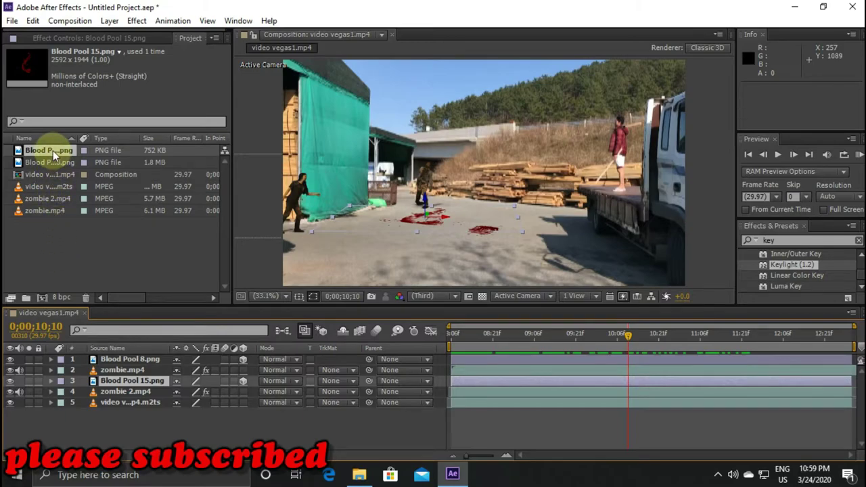
Step: Add another Blood Pool 15 layer, then delete it as oversized
drag(52, 150, 103, 396)
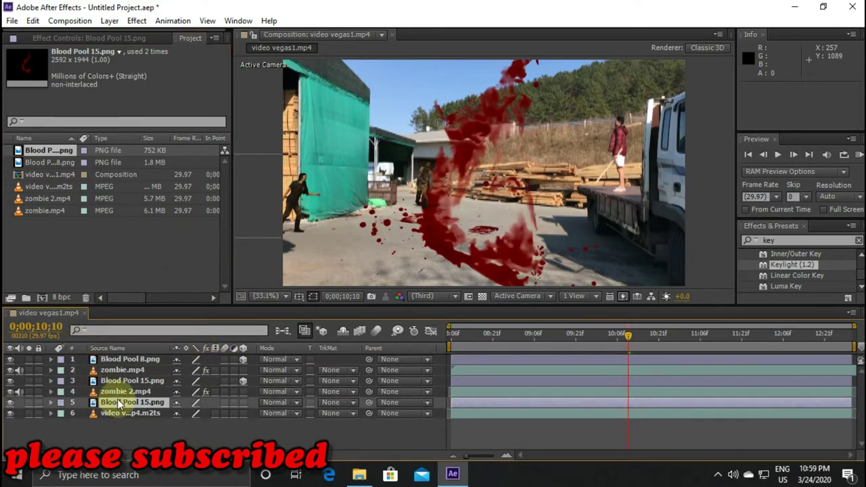
click(122, 404)
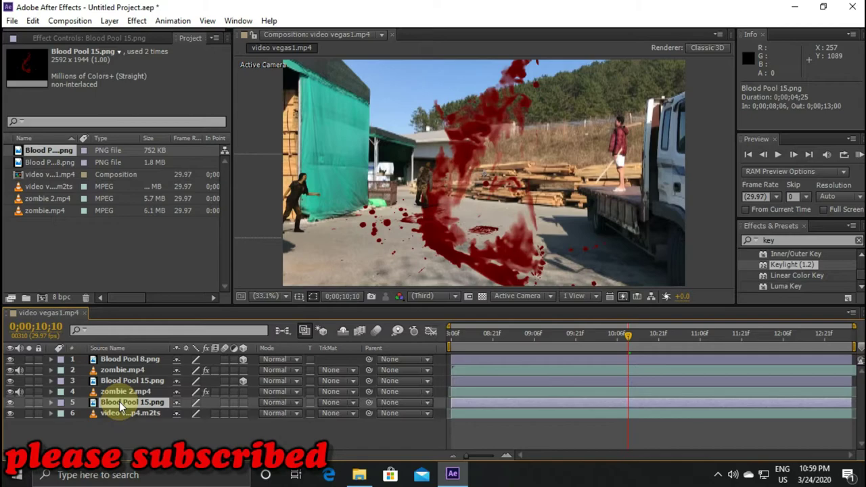
key(Delete)
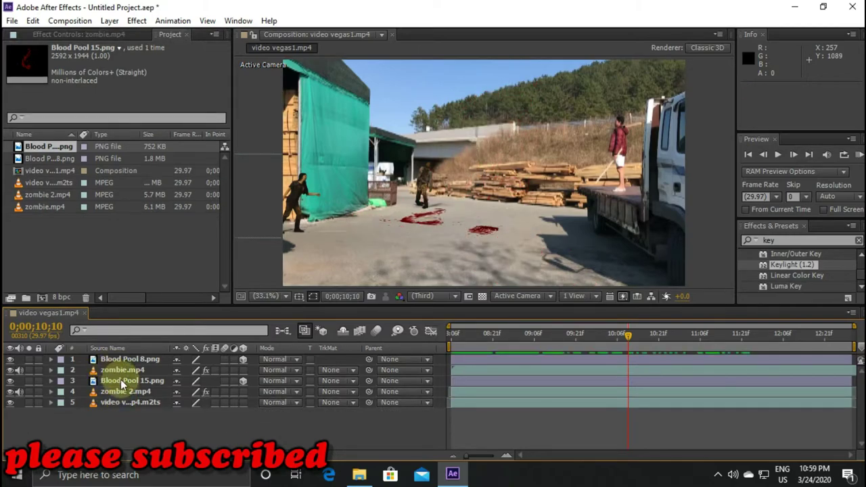
Step: Duplicate the existing Blood Pool 15, put the copy below zombie 2.mp4 and on the left ground
click(122, 383)
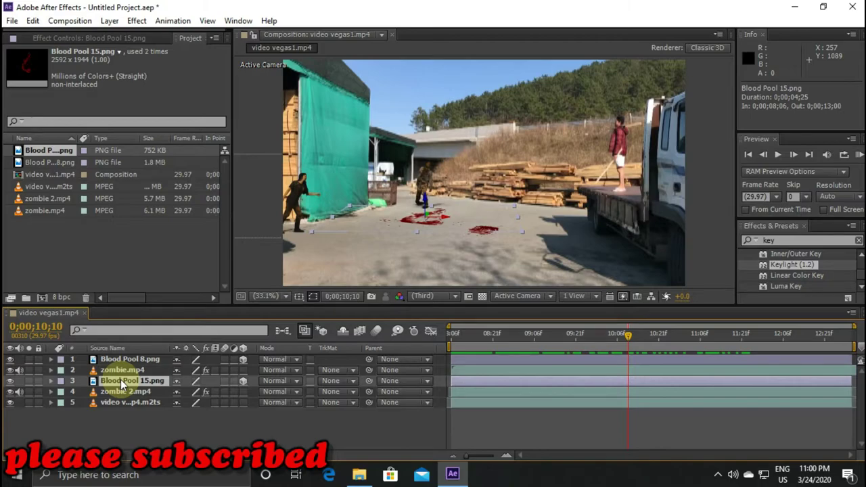
key(ctrl+d)
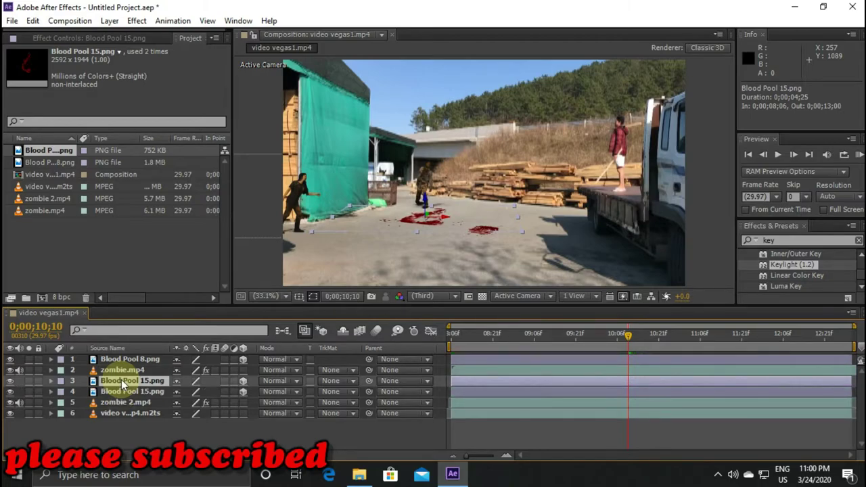
drag(125, 394, 126, 407)
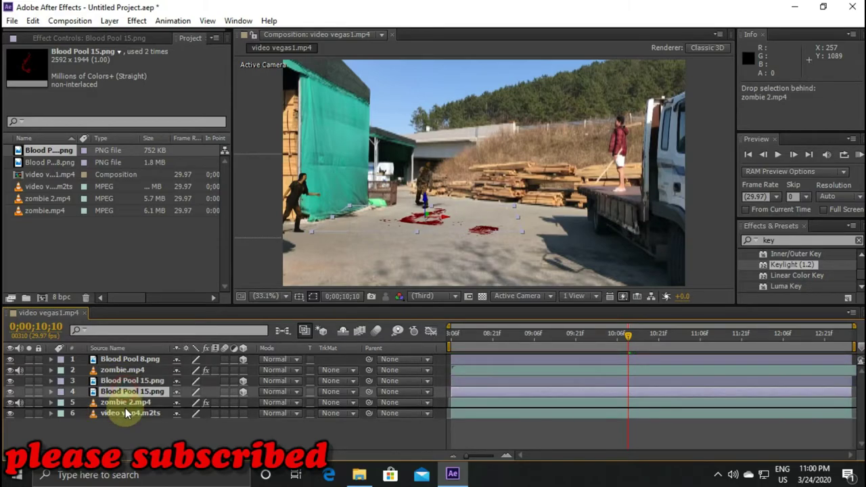
drag(395, 218, 274, 231)
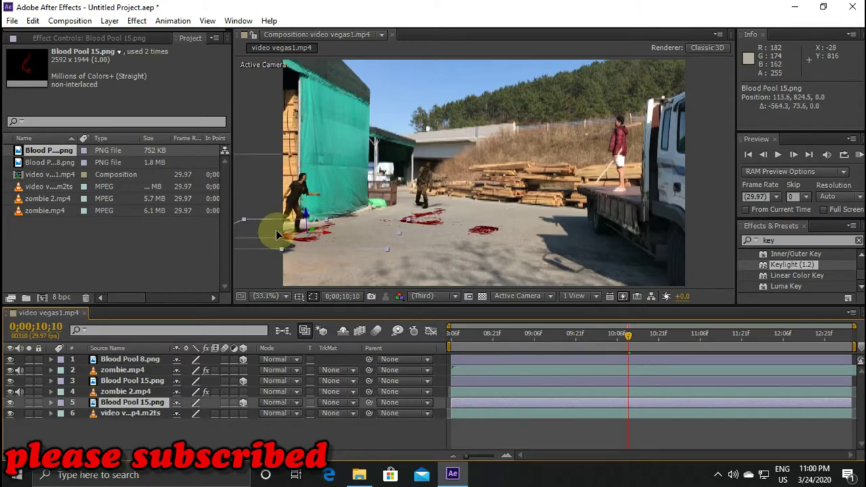
key(Return)
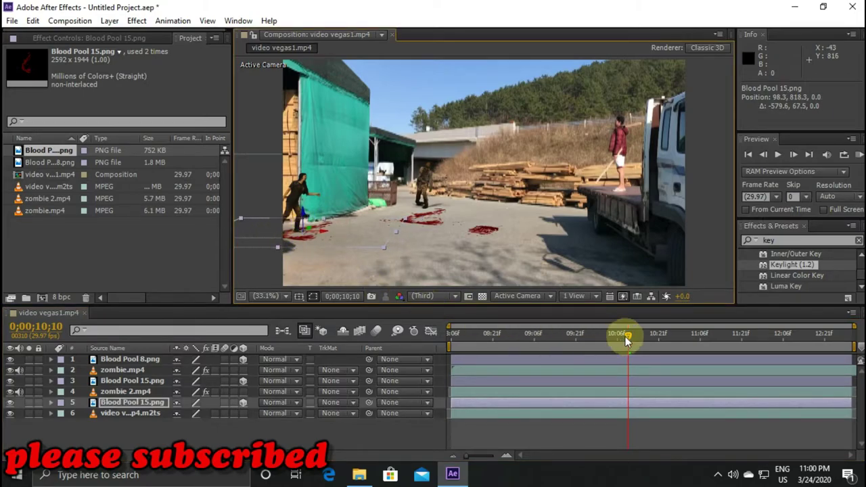
mouse_move(626, 336)
mouse_down()
mouse_move(725, 357)
mouse_move(410, 358)
mouse_up()
click(88, 436)
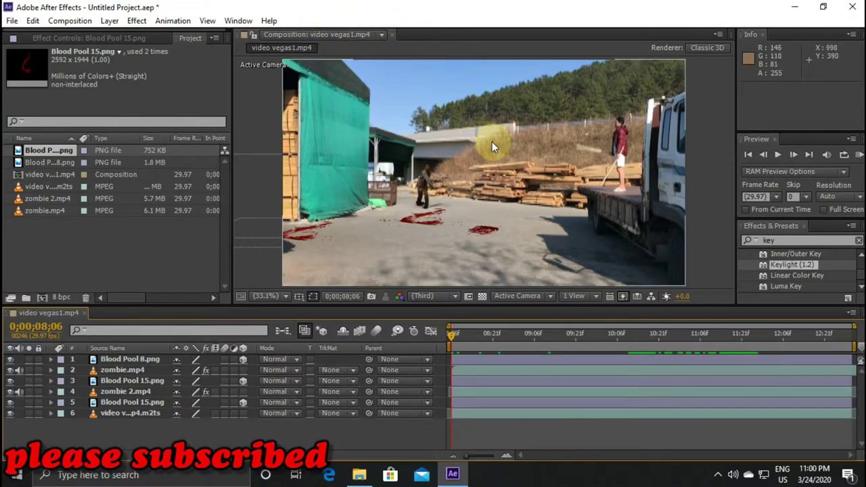
Step: Find Bloody Handprints 2.png in the 2.5K folder and import it into the After Effects Project panel
click(352, 477)
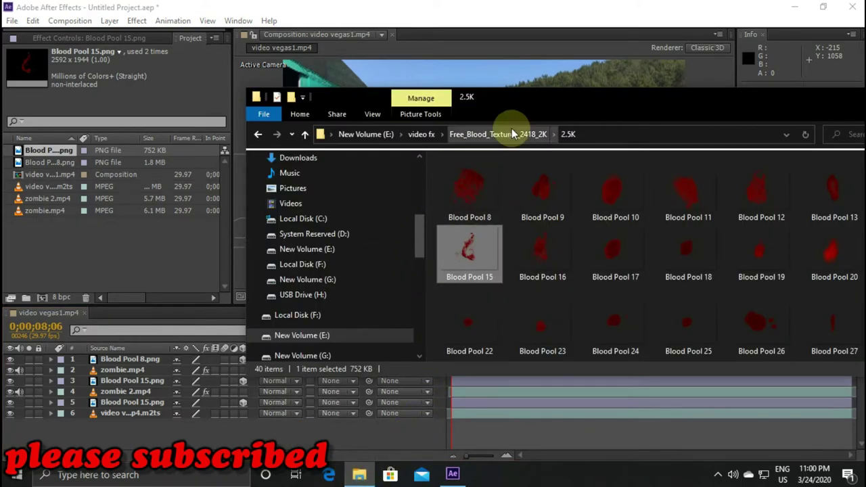
click(359, 476)
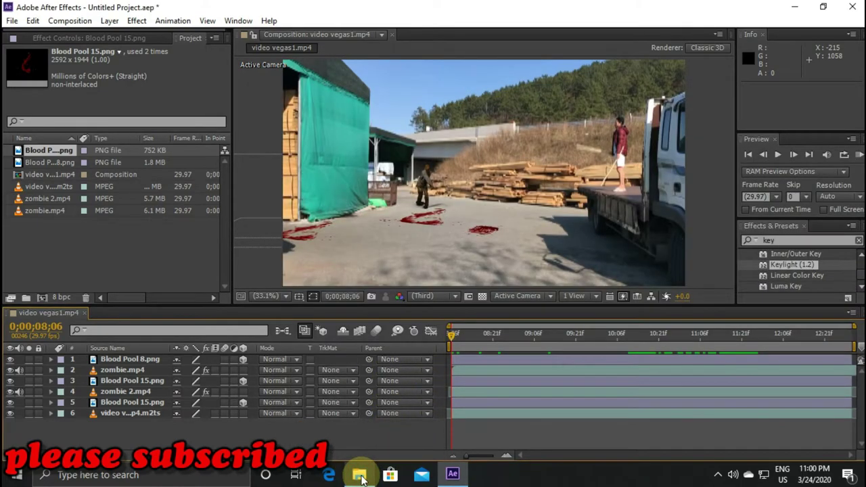
click(359, 477)
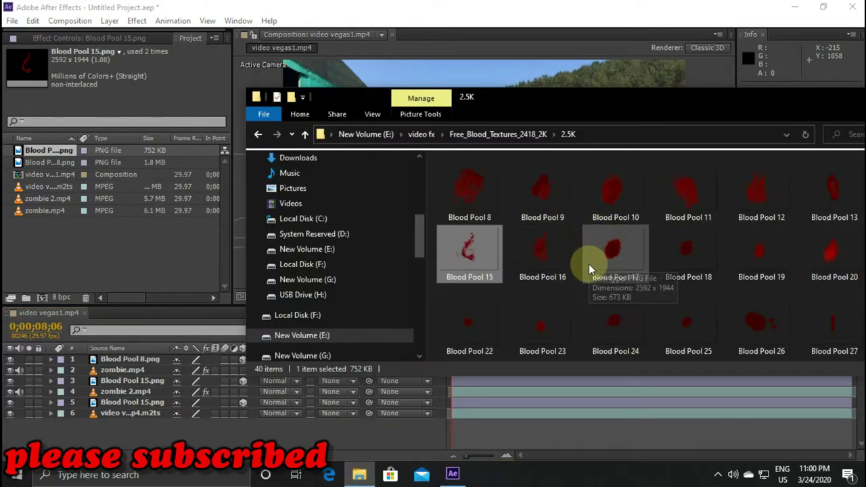
scroll(590, 266, down, 2)
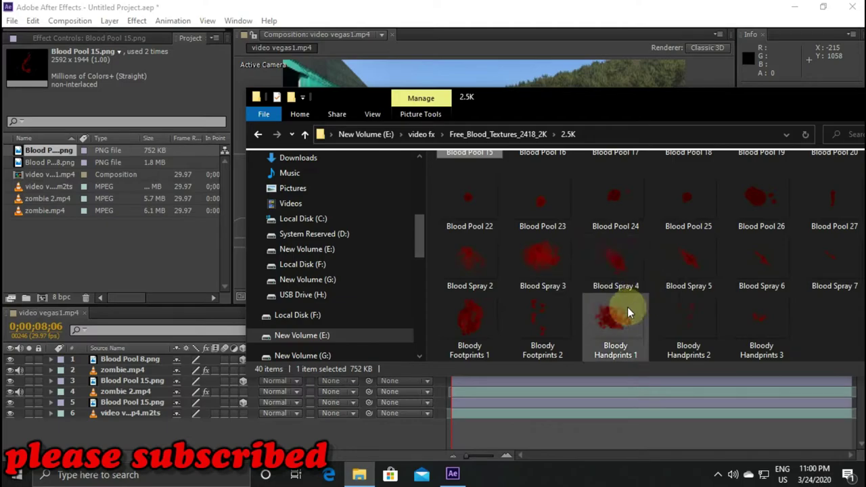
drag(547, 312, 555, 337)
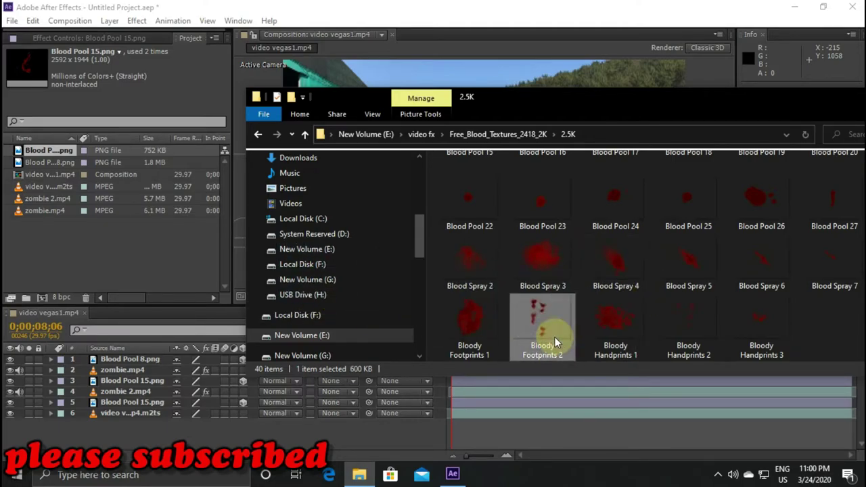
click(691, 329)
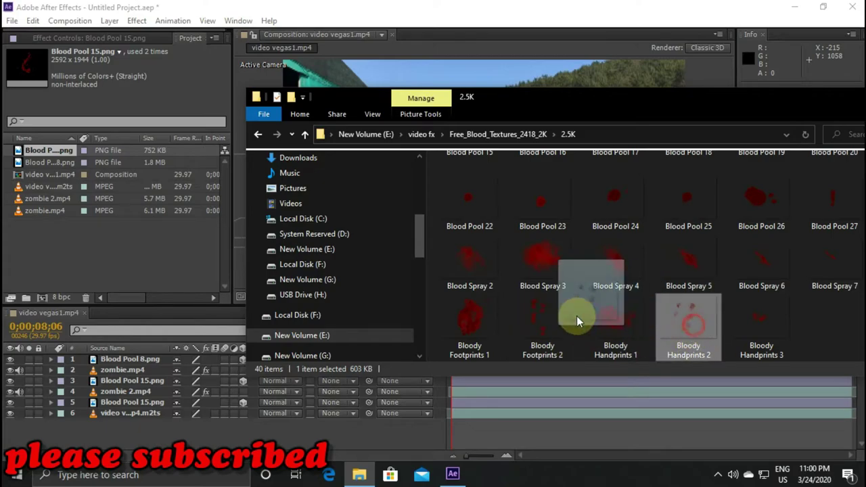
drag(695, 330, 139, 258)
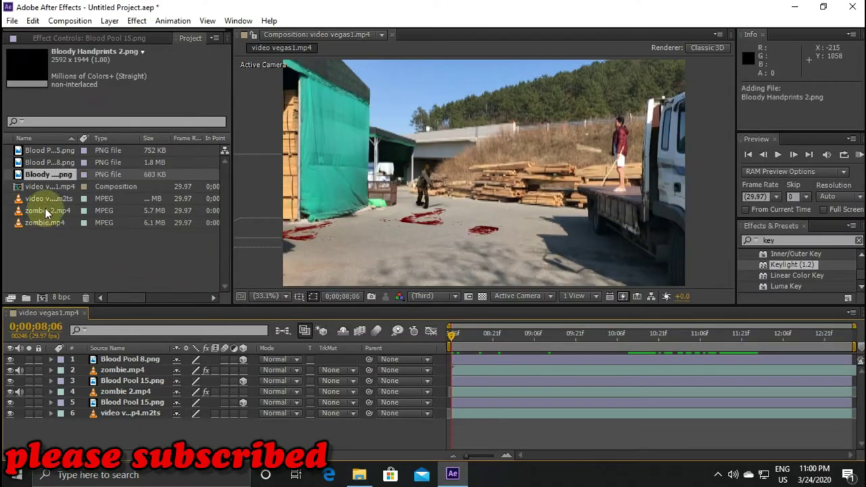
Step: Add Bloody Handprints 2 as a 3D layer scaled to 20%
drag(51, 174, 117, 359)
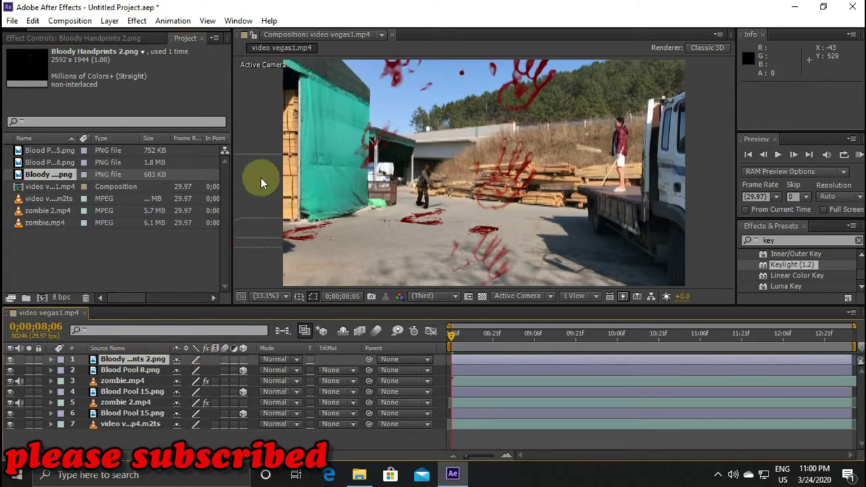
click(243, 360)
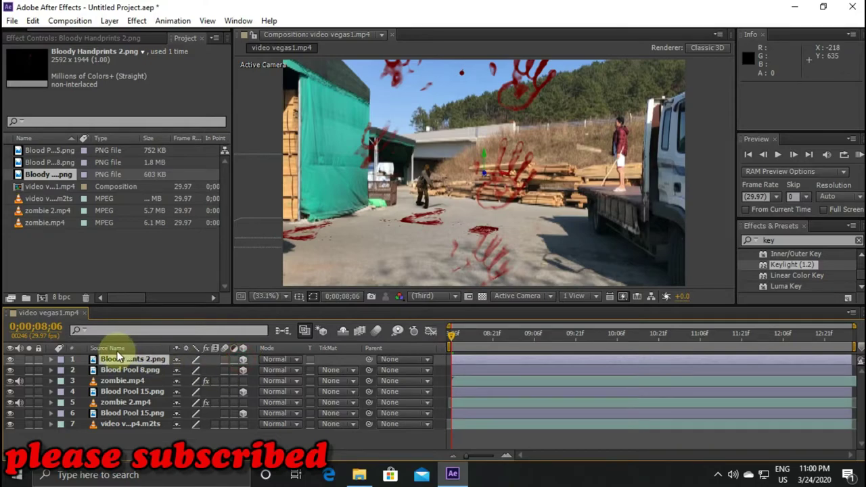
click(51, 360)
click(63, 371)
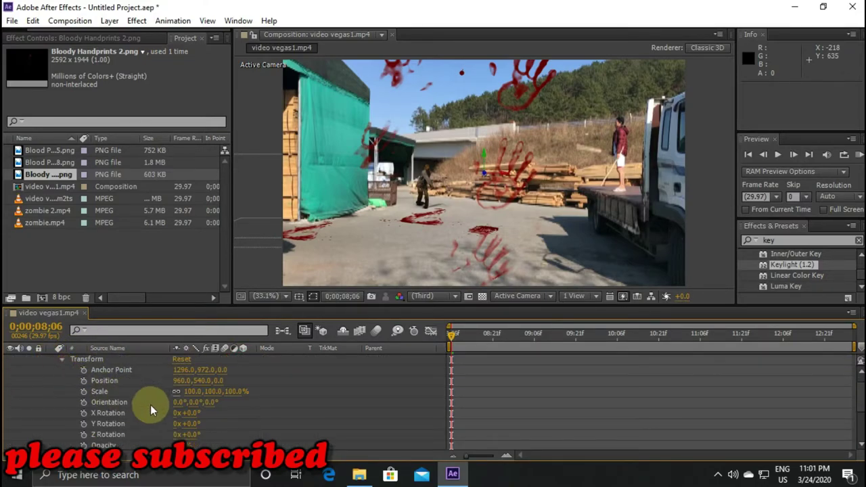
drag(203, 391, 163, 394)
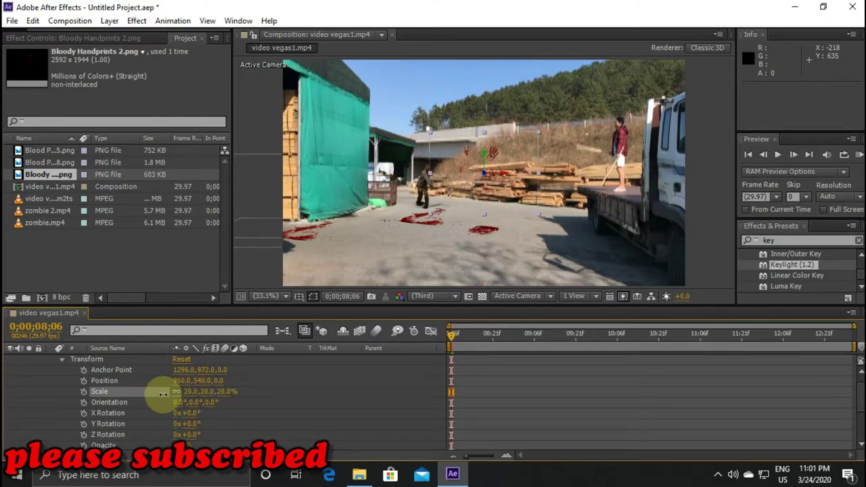
Step: Move the handprints onto the green wall and turn them to -69° Y Rotation
mouse_move(469, 188)
mouse_down()
mouse_move(337, 180)
mouse_move(317, 199)
mouse_up()
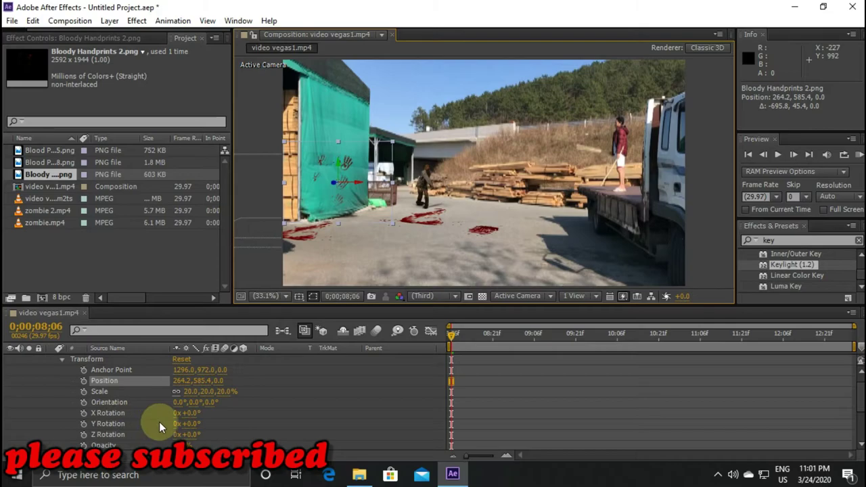
click(118, 413)
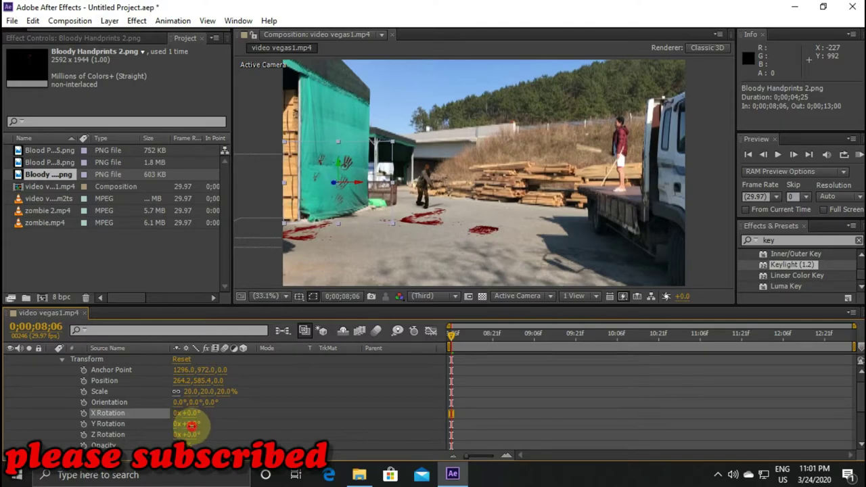
drag(187, 424, 193, 425)
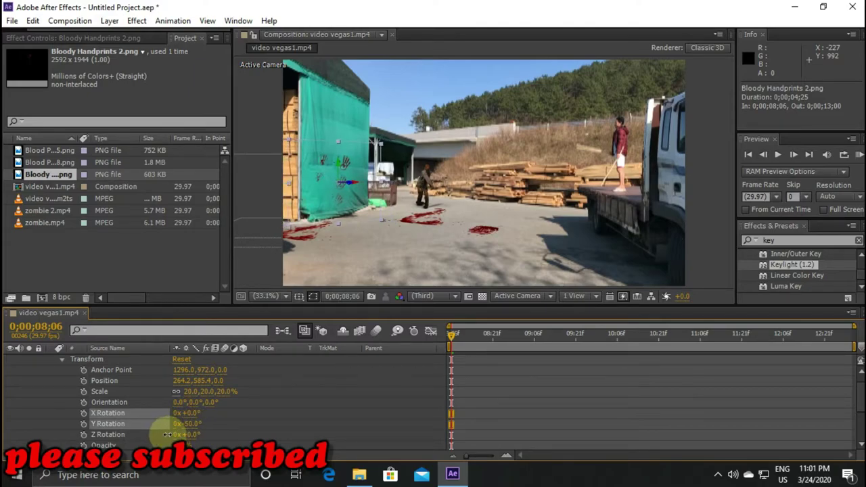
drag(167, 434, 157, 436)
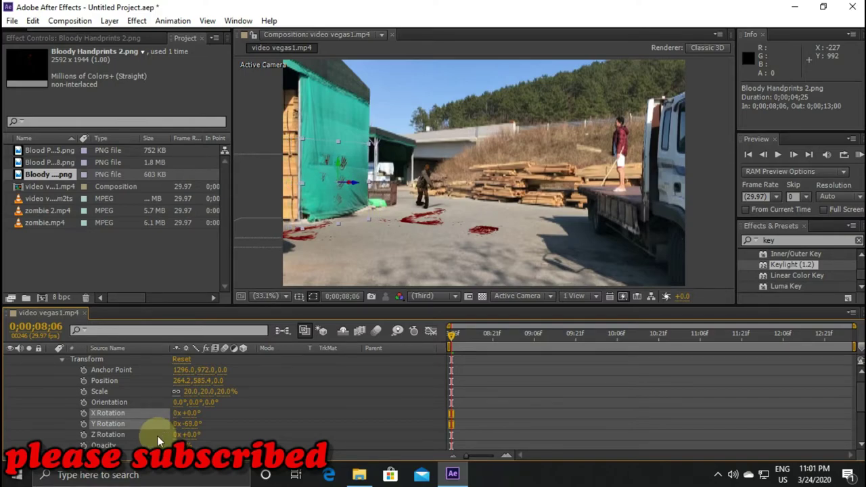
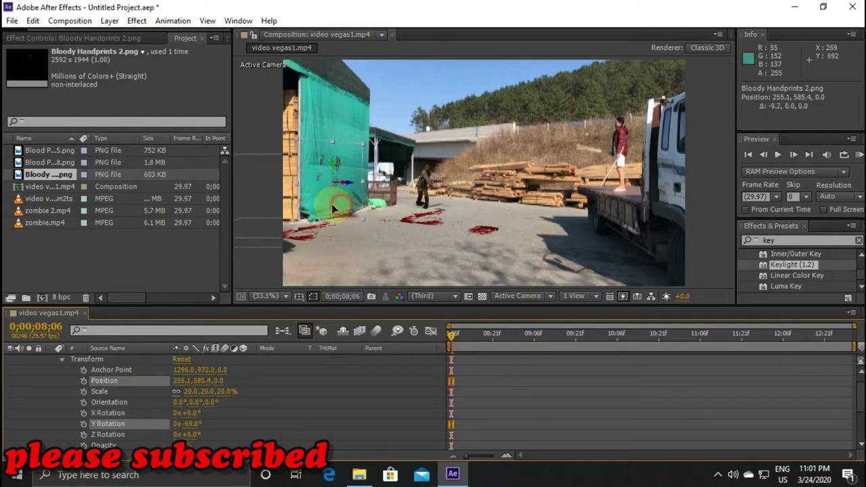
Step: Nudge Bloody Handprints 2 left on the tarp to 215.4, 582.3 and fold up its properties
drag(332, 207, 331, 203)
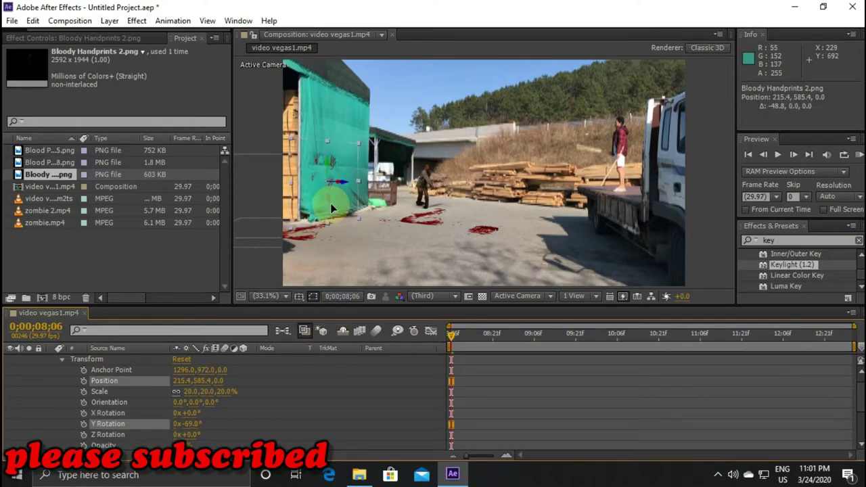
click(261, 261)
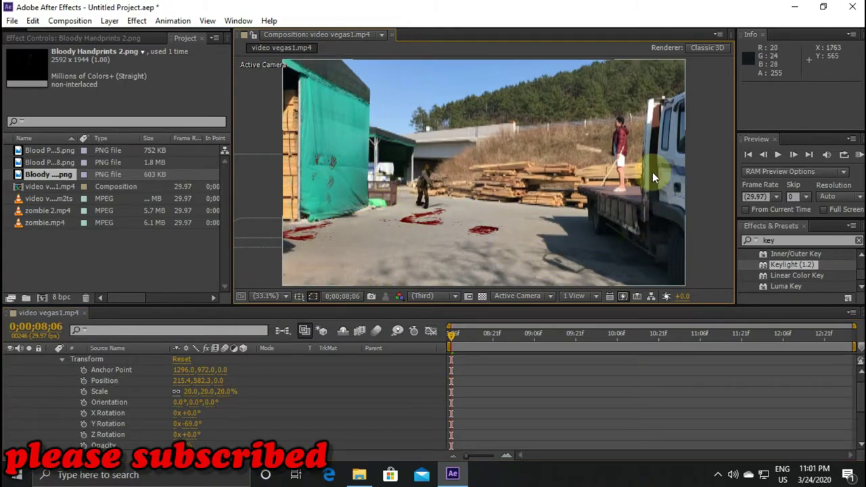
click(60, 363)
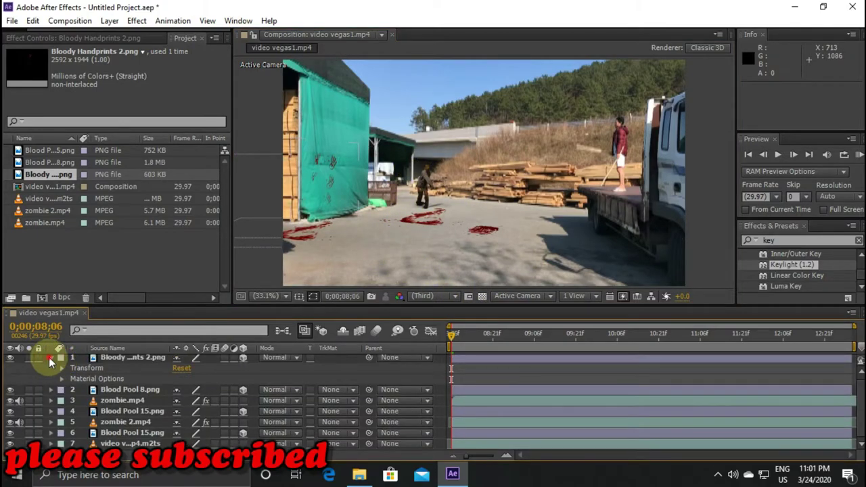
click(50, 357)
Step: Bring File Explorer back from the 2.5K blood textures folder to video fx and move the window up-left
click(356, 476)
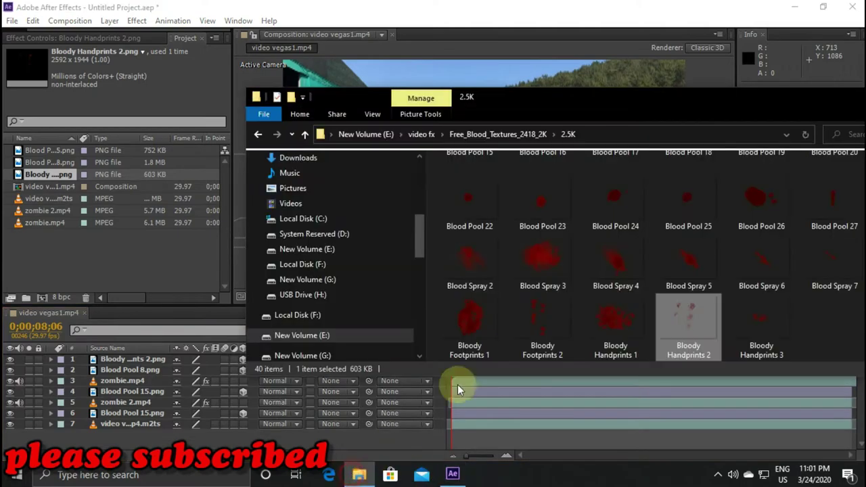
click(257, 135)
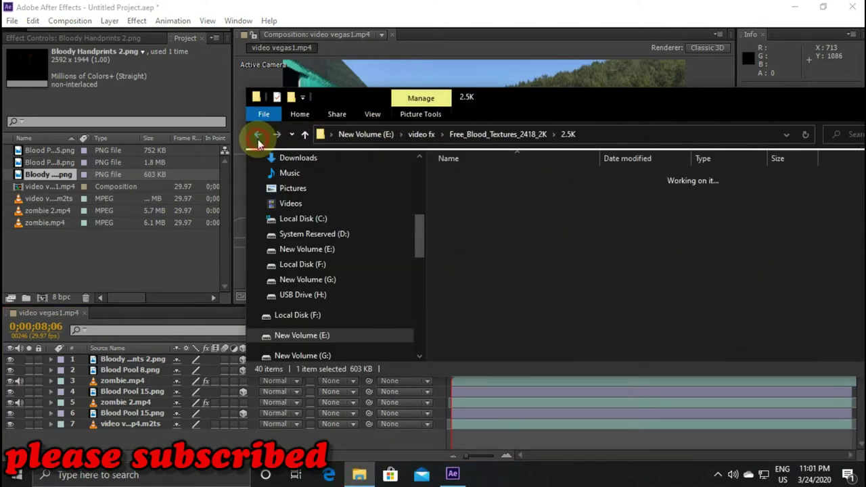
click(258, 135)
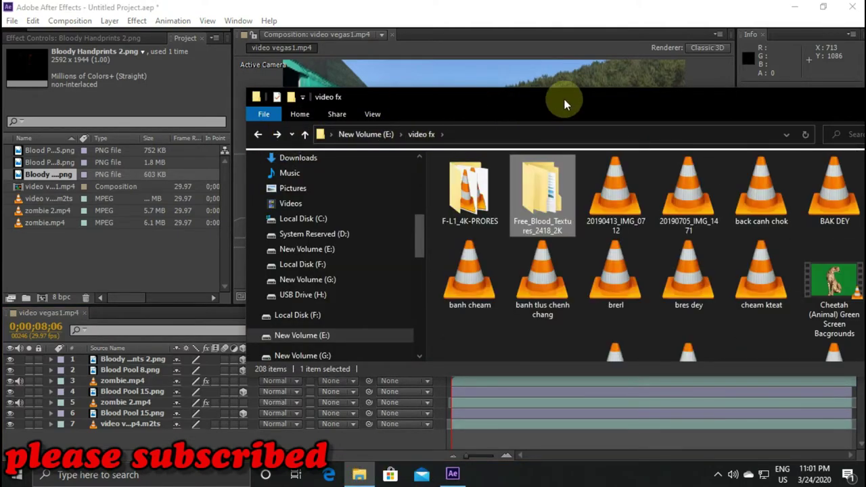
drag(564, 99, 464, 88)
Step: Scroll down through the 208 video fx items to the green-screen clips like ScarySadakoghost
scroll(609, 240, down, 5)
scroll(622, 239, down, 5)
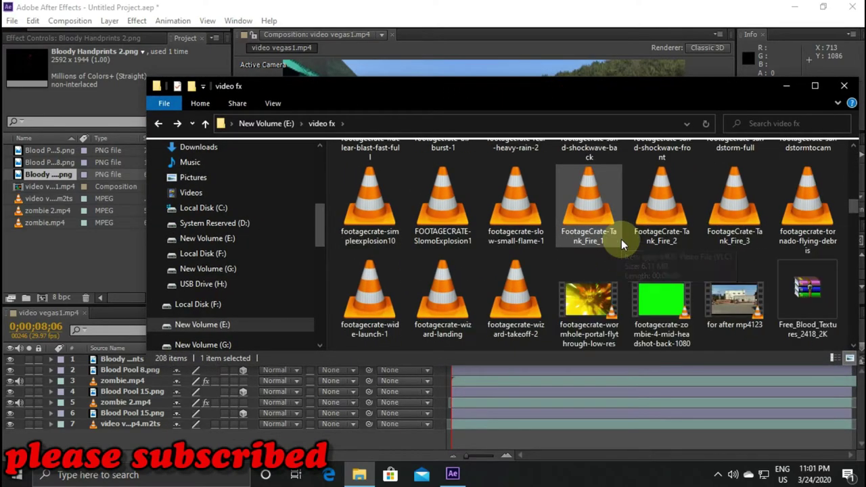
scroll(621, 239, down, 5)
scroll(622, 239, down, 5)
scroll(622, 239, down, 3)
scroll(622, 239, down, 3)
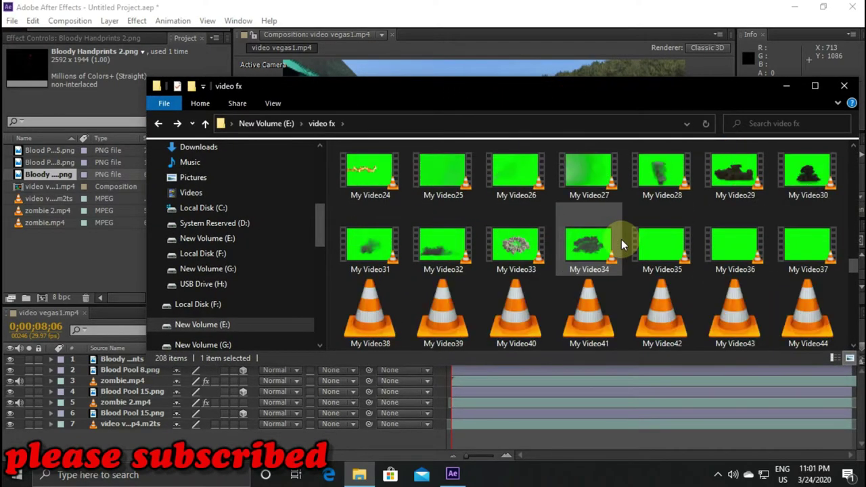
scroll(621, 239, down, 1)
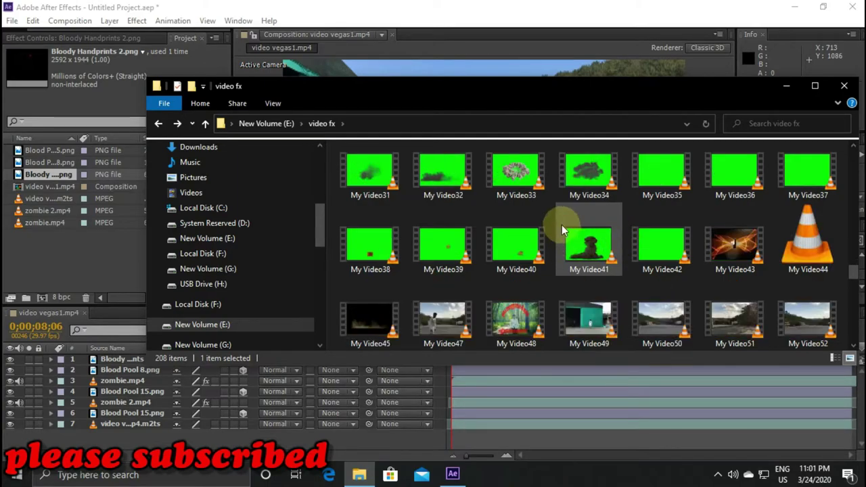
scroll(576, 242, down, 1)
scroll(576, 242, down, 3)
scroll(576, 242, down, 2)
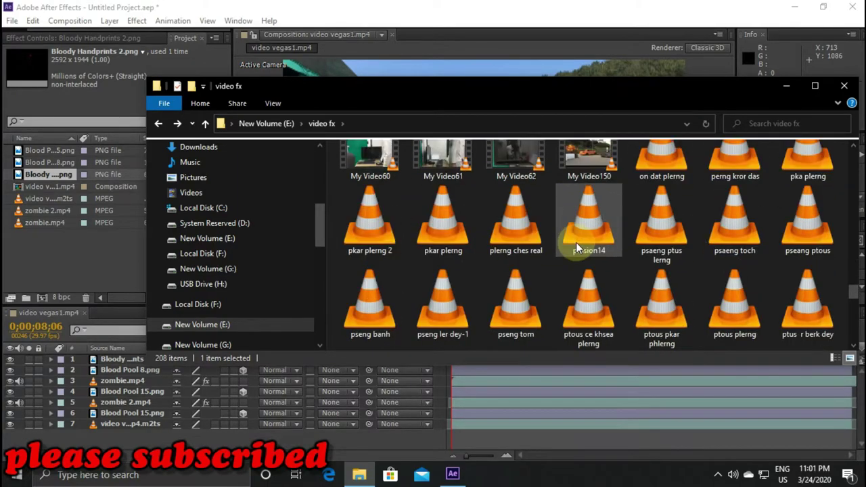
scroll(576, 243, down, 3)
scroll(576, 243, down, 2)
scroll(576, 242, down, 1)
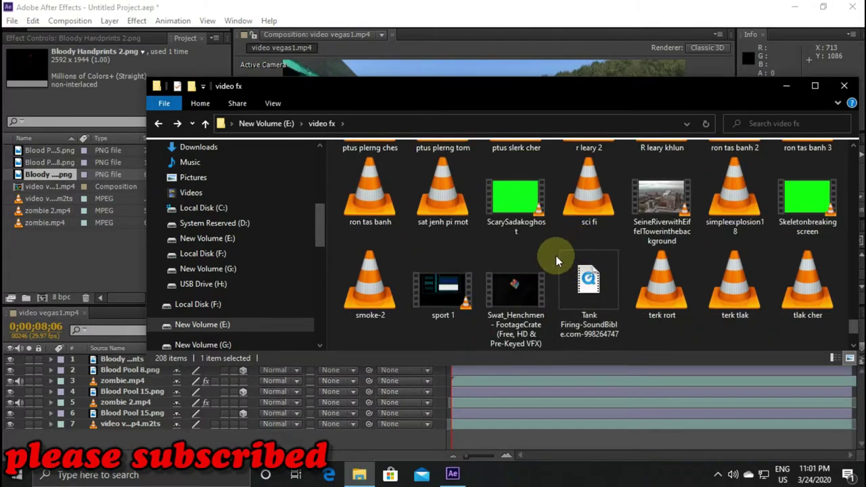
double_click(518, 203)
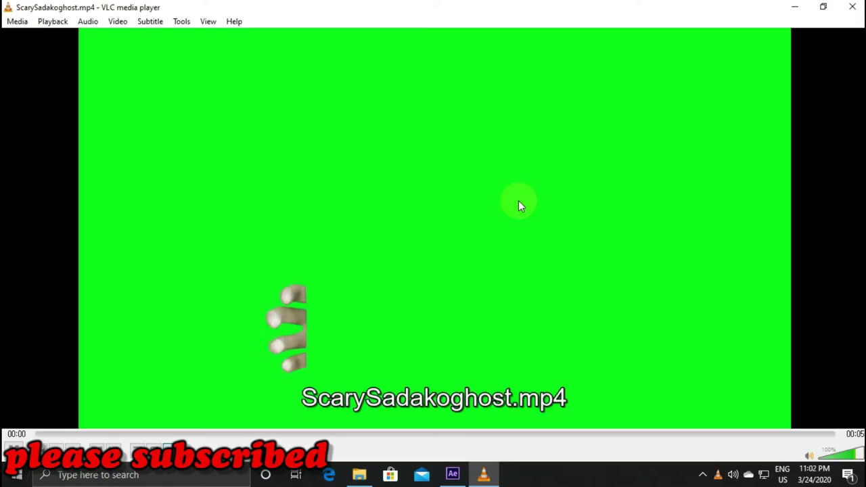
click(852, 7)
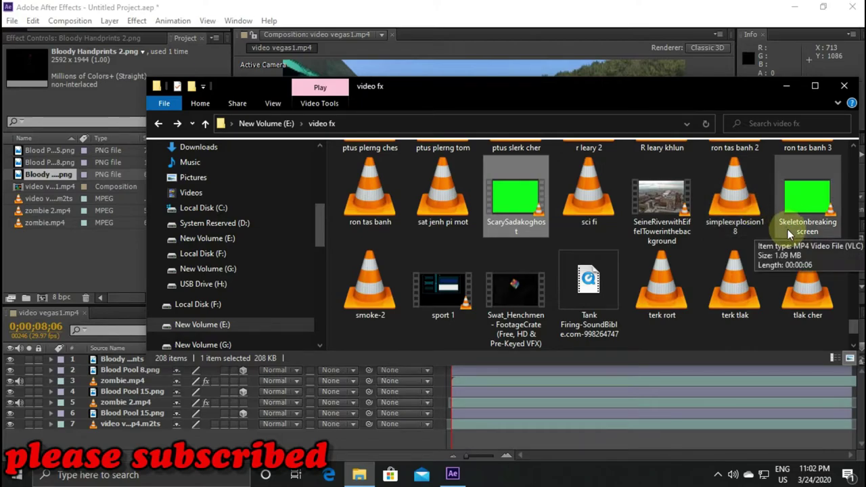
double_click(798, 210)
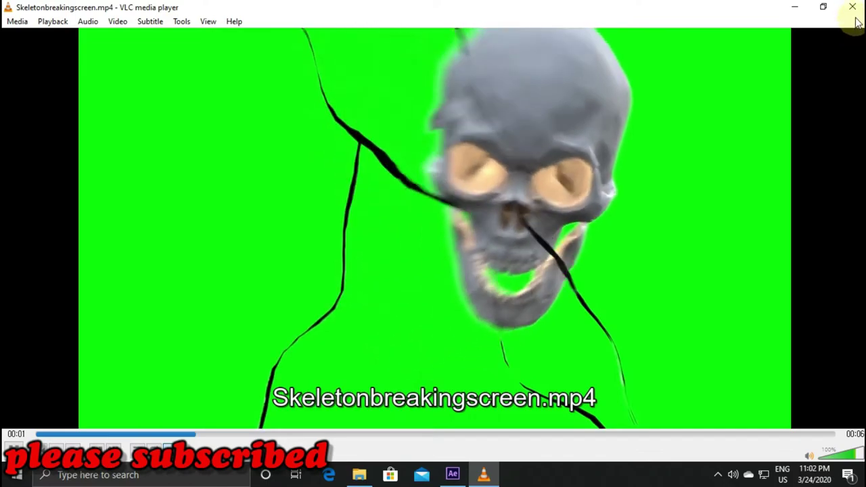
click(852, 7)
scroll(716, 252, down, 1)
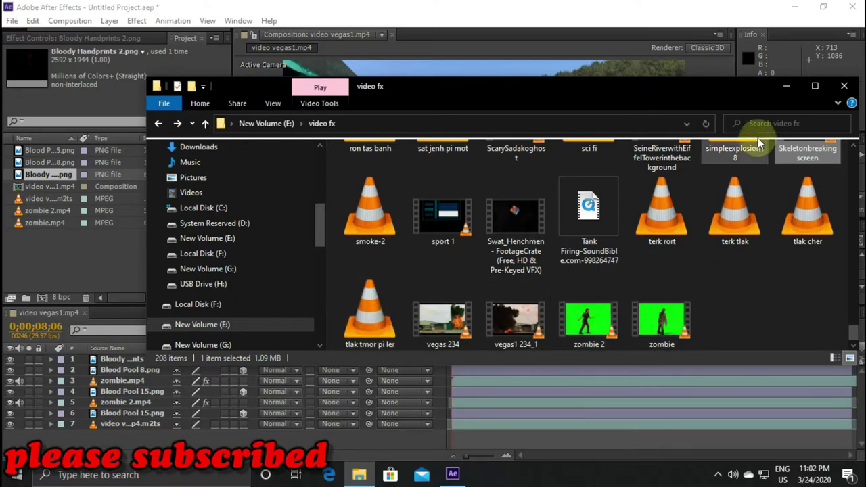
Step: Browse New Volume (G:) and New Volume (E:) in the folder tree, checking the video editor folder
scroll(711, 213, up, 5)
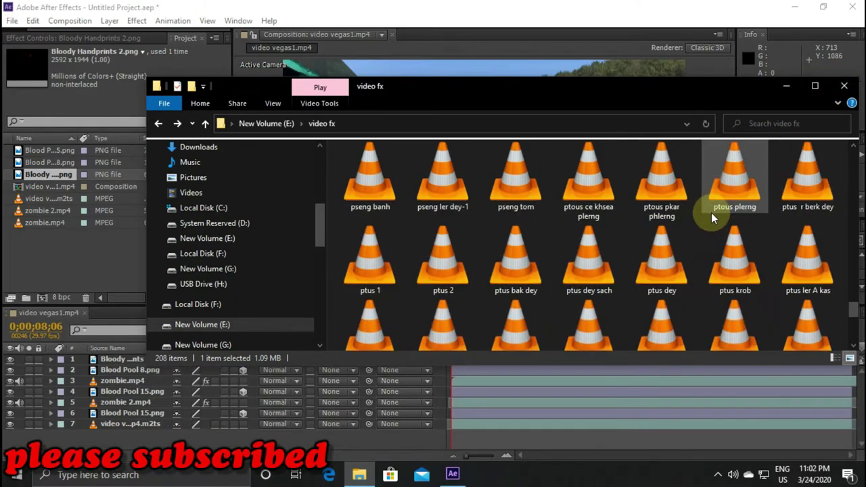
scroll(711, 212, up, 5)
scroll(711, 212, up, 5)
scroll(712, 213, up, 3)
scroll(711, 212, up, 5)
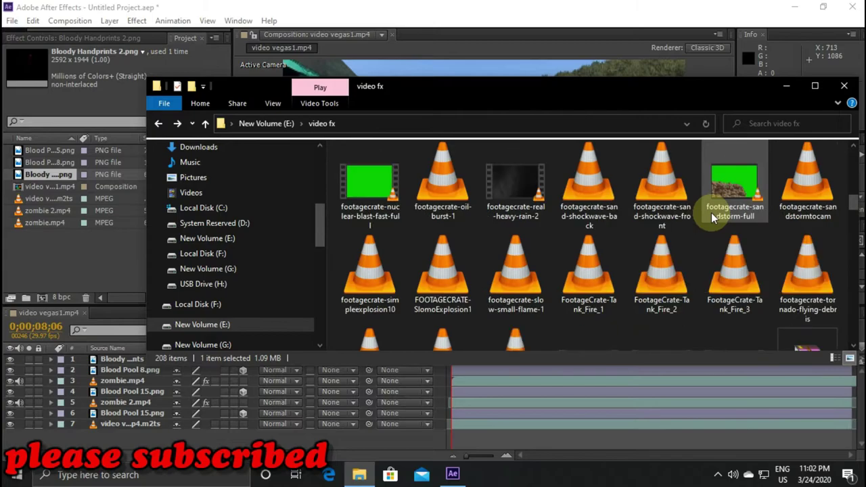
scroll(711, 213, down, 2)
scroll(711, 212, down, 4)
scroll(711, 213, up, 3)
scroll(711, 213, up, 3)
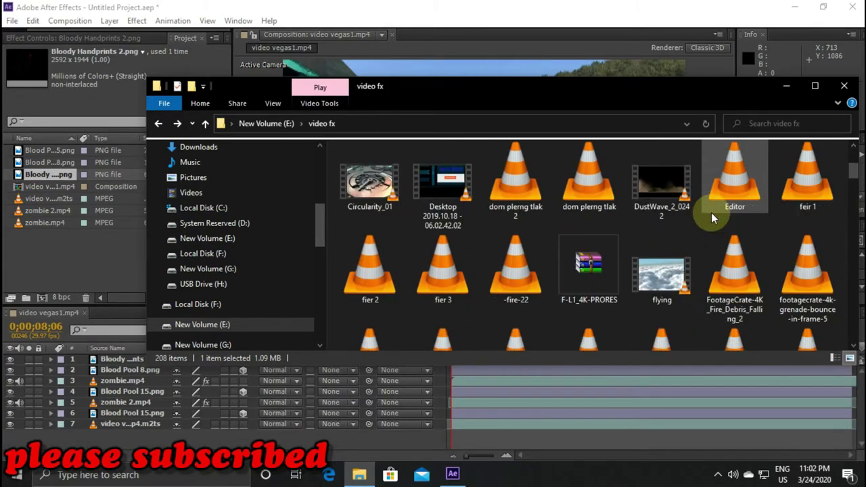
scroll(711, 213, up, 3)
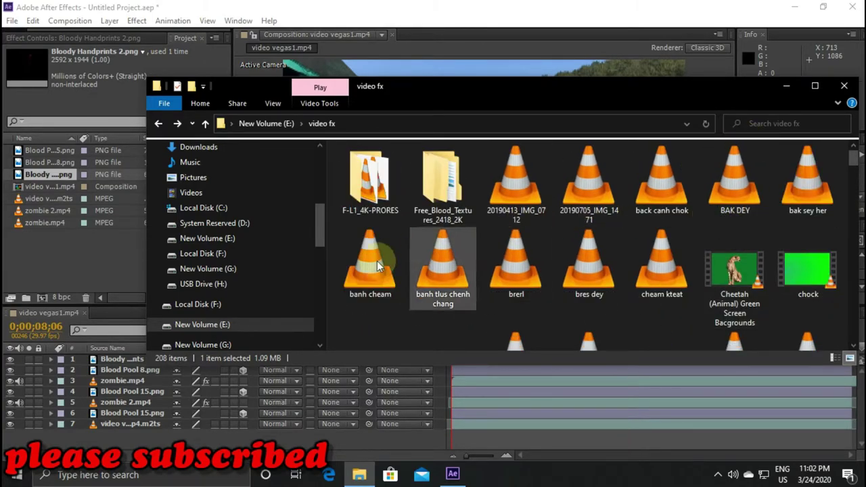
scroll(248, 295, down, 1)
click(248, 295)
scroll(248, 295, down, 1)
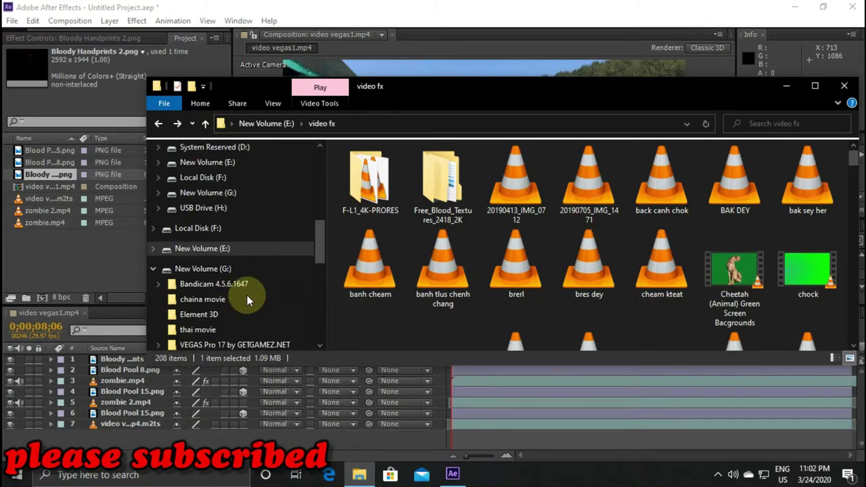
click(155, 248)
scroll(278, 305, down, 3)
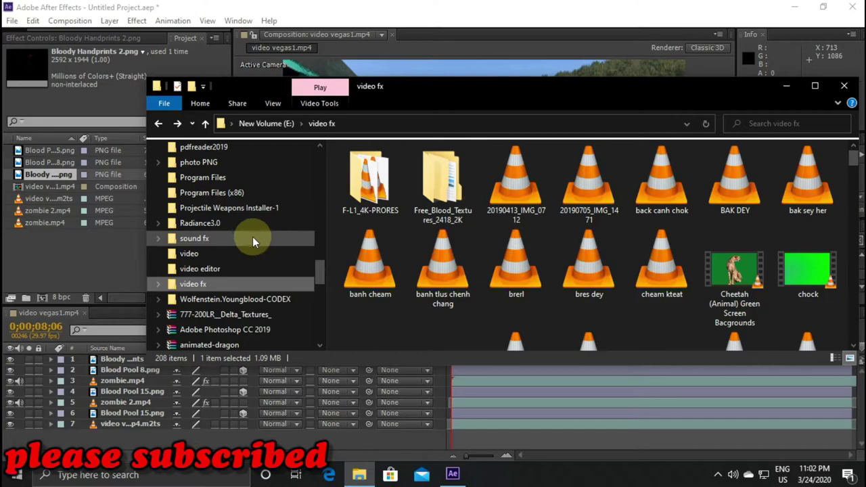
click(237, 269)
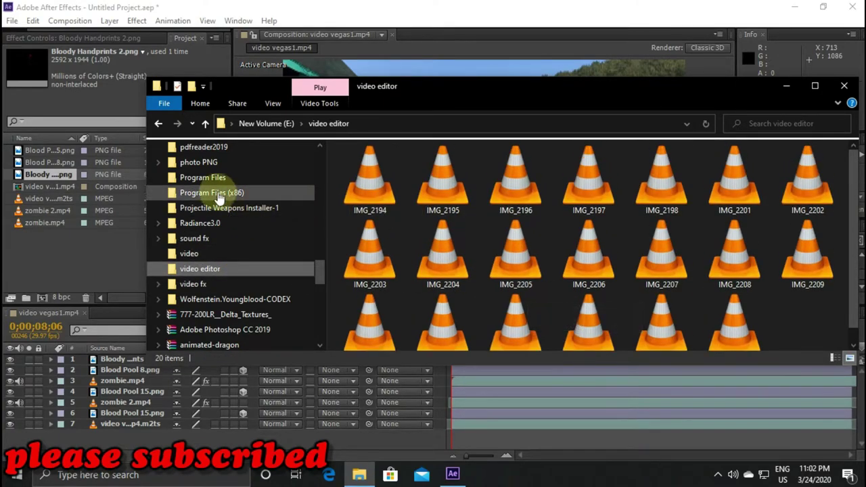
click(160, 124)
click(160, 124)
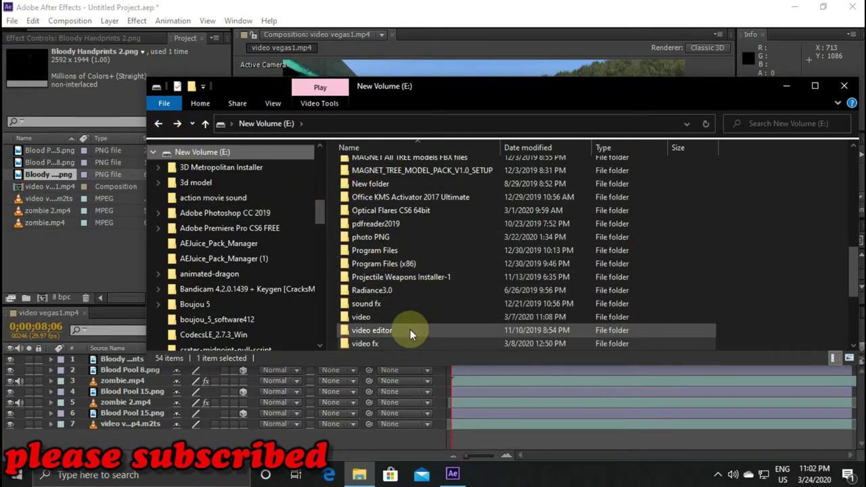
Step: Collapse New Volume (E:), expand Local Disk (F:) and open the Action Essentials 2 - 2K VERSION folder
scroll(433, 267, up, 5)
scroll(433, 267, up, 5)
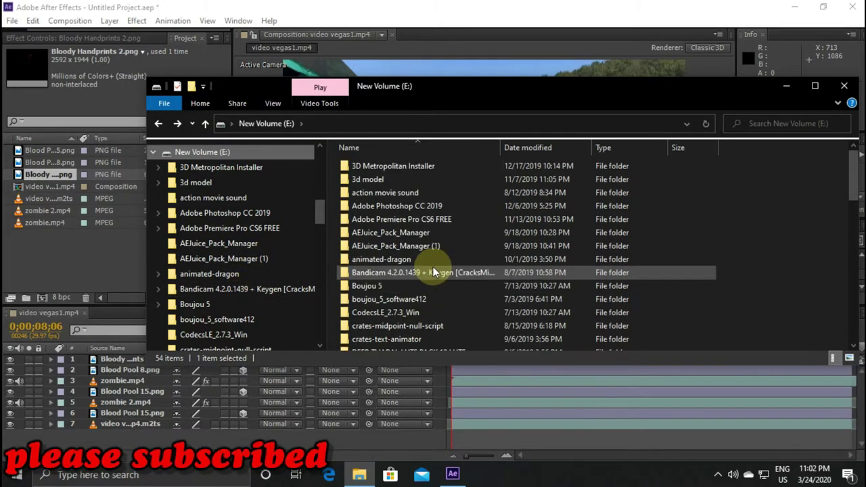
scroll(249, 309, down, 1)
scroll(281, 336, down, 1)
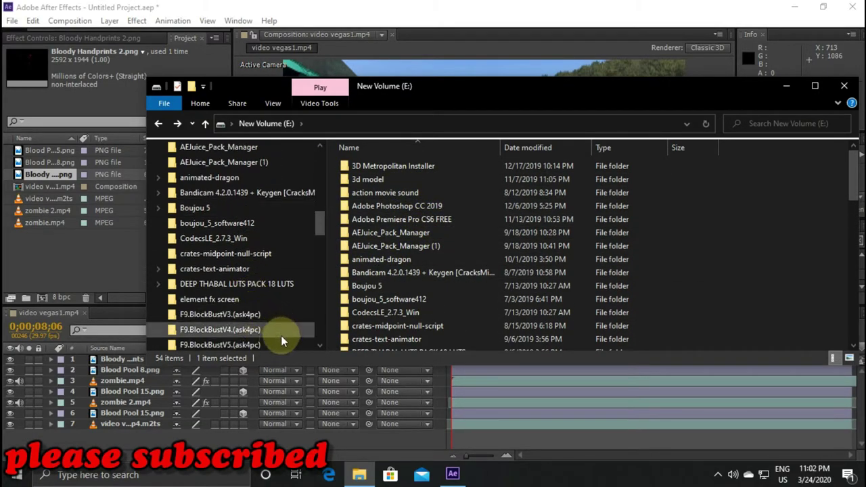
scroll(232, 294, down, 1)
scroll(241, 302, down, 1)
scroll(242, 298, down, 2)
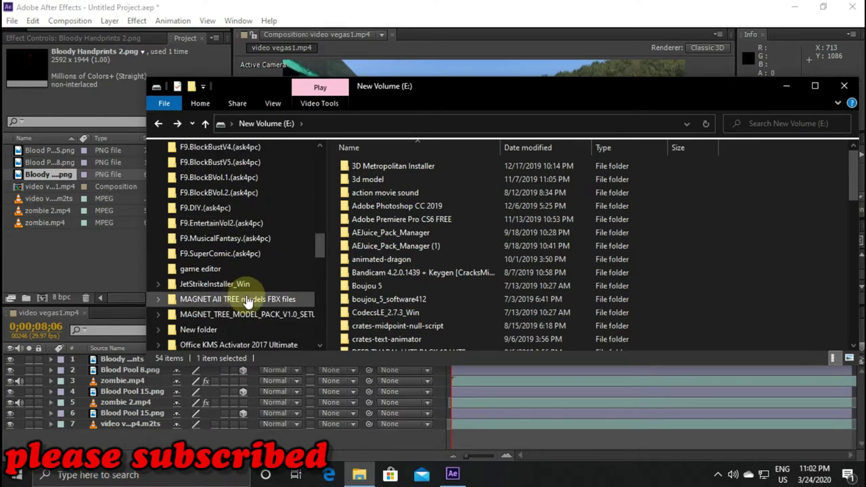
scroll(246, 295, down, 2)
scroll(244, 296, up, 2)
scroll(223, 288, up, 1)
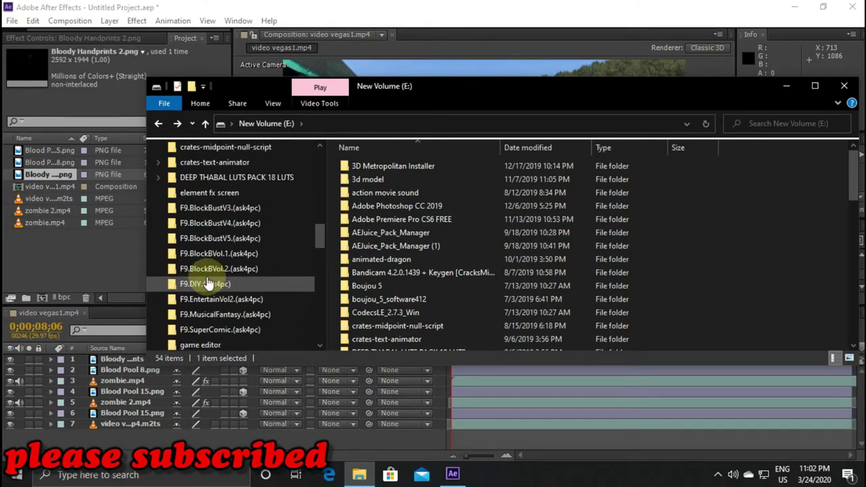
scroll(203, 257, up, 1)
scroll(212, 224, up, 2)
scroll(212, 224, up, 3)
scroll(176, 222, up, 2)
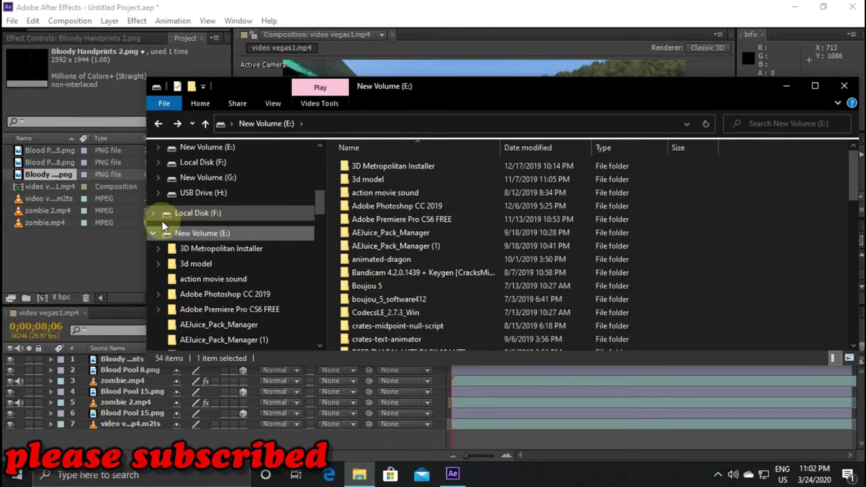
click(153, 231)
click(154, 213)
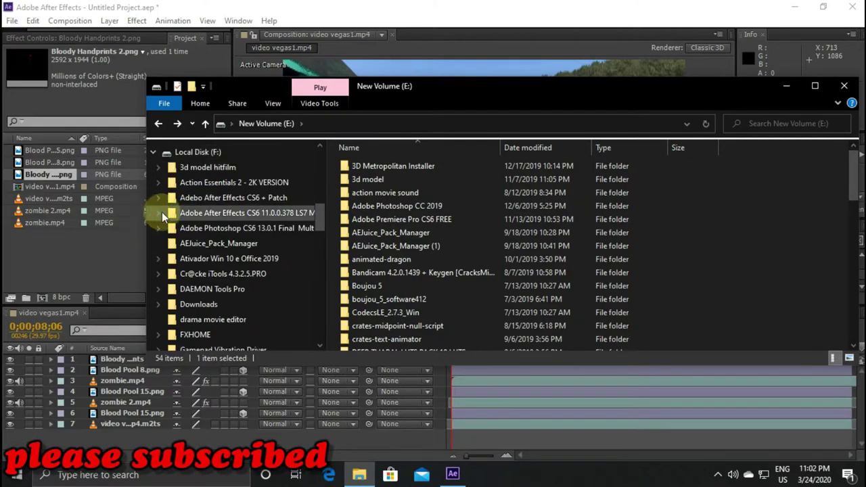
click(242, 183)
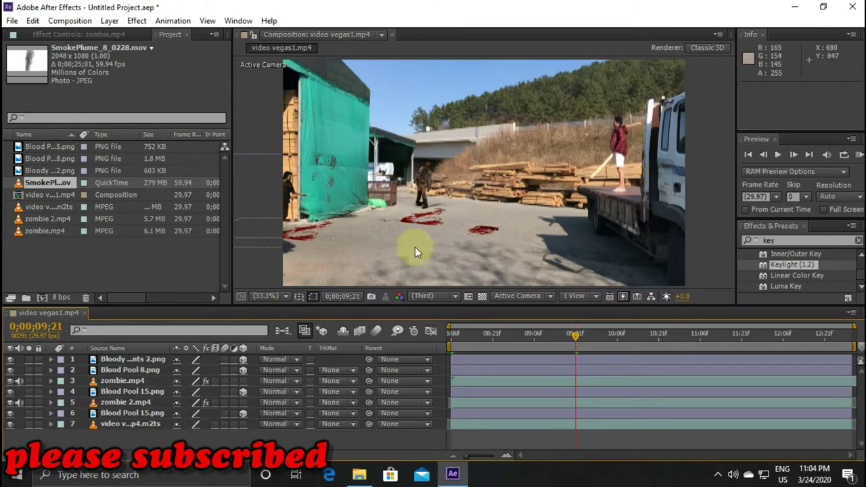
Step: Duplicate the zombie.mp4 layer and drag the copy across the yard
click(118, 383)
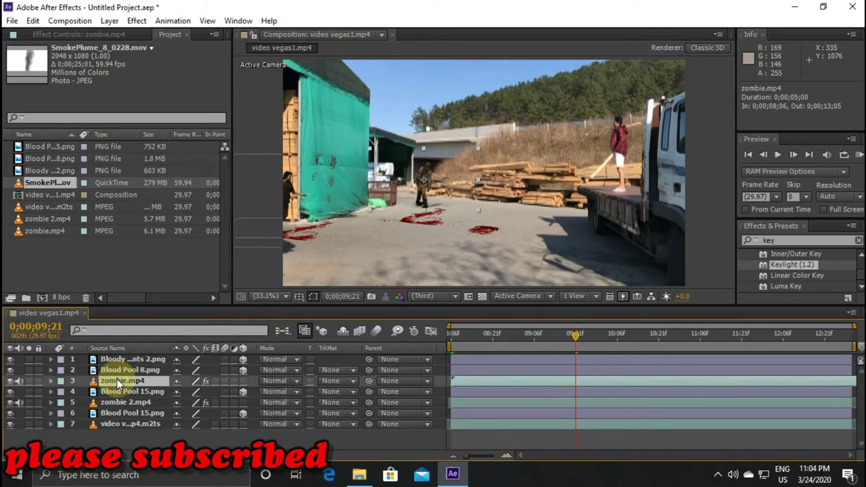
key(ctrl+d)
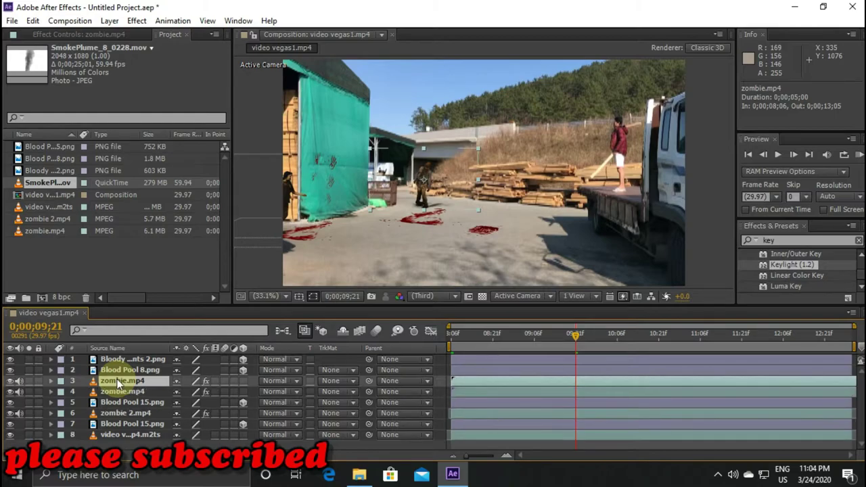
mouse_move(435, 196)
mouse_down()
mouse_move(461, 196)
mouse_move(399, 199)
mouse_up()
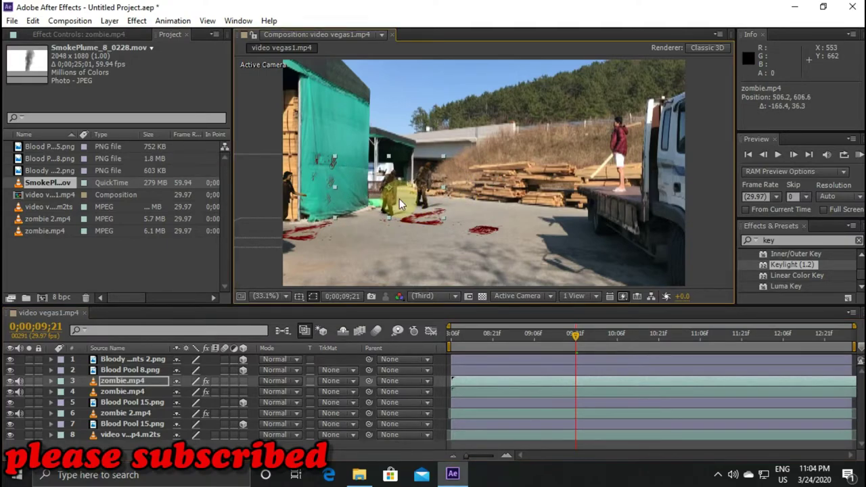
Step: Enlarge the zombie copy from 27% to 34% scale
click(50, 382)
click(61, 403)
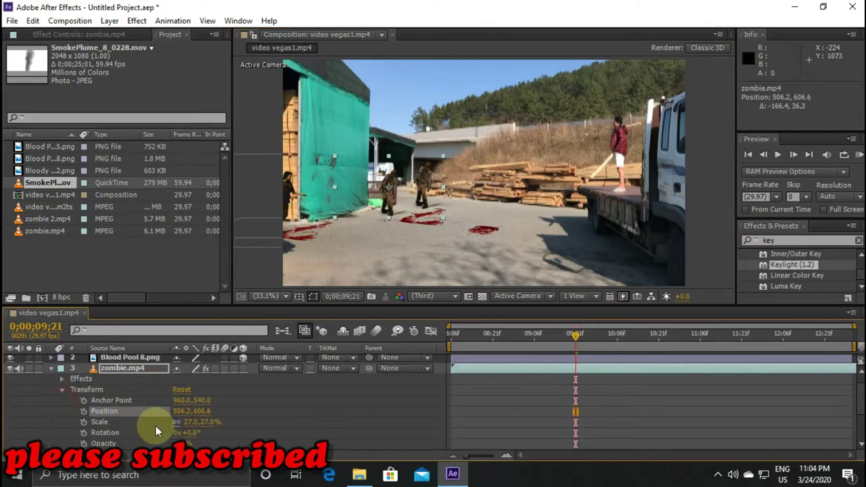
click(137, 424)
drag(191, 428, 193, 422)
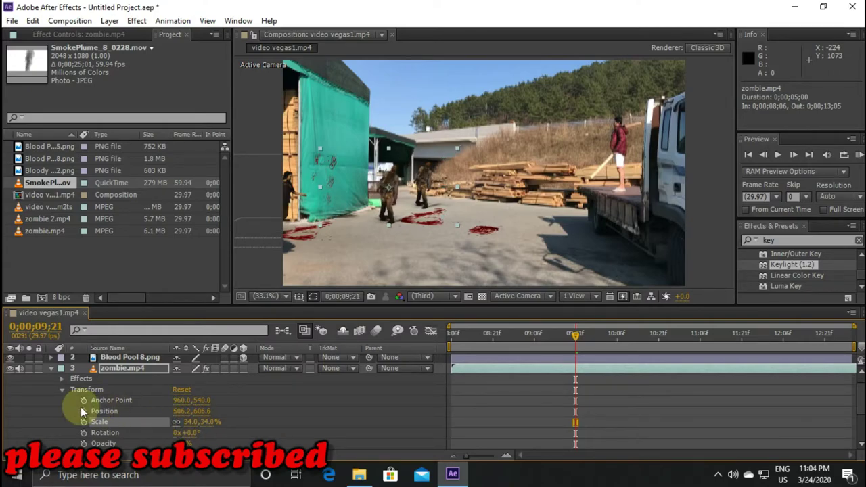
click(51, 369)
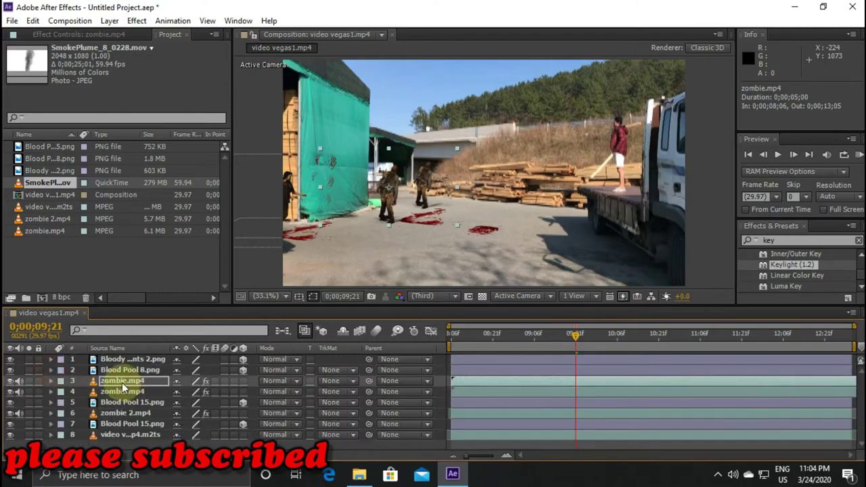
Step: Browse the Edit and Layer menus to reach Layer > Transform with its flip commands
click(107, 26)
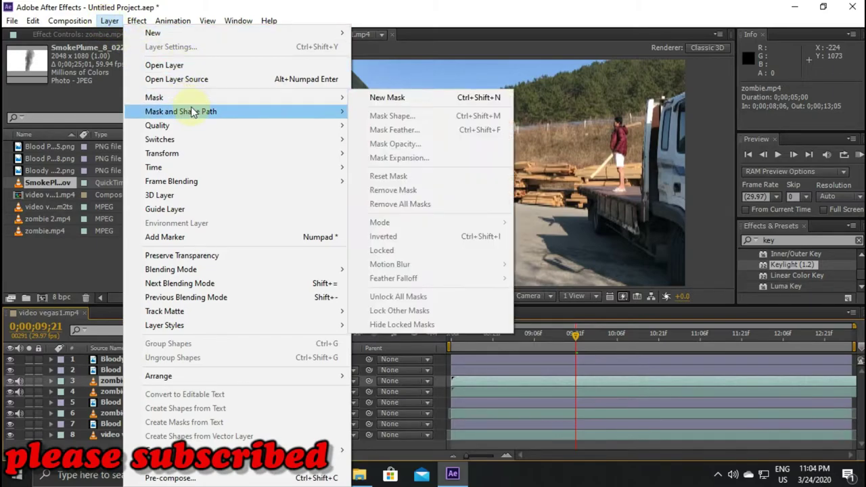
mouse_move(40, 22)
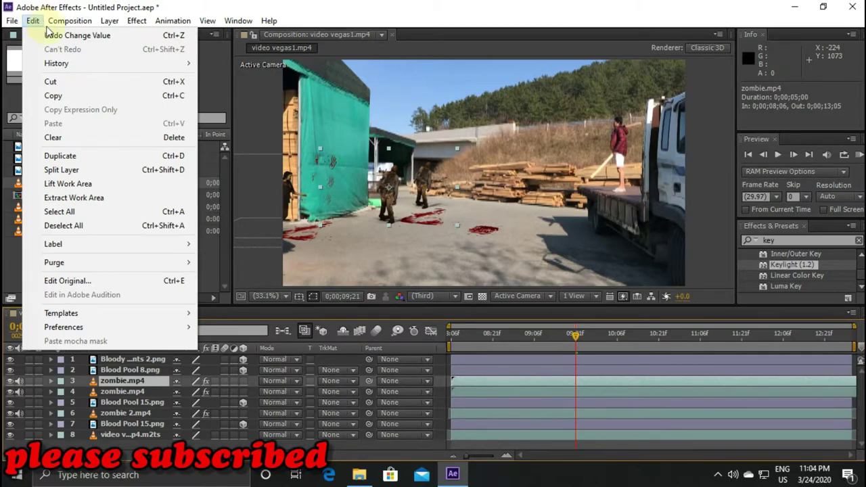
mouse_move(70, 63)
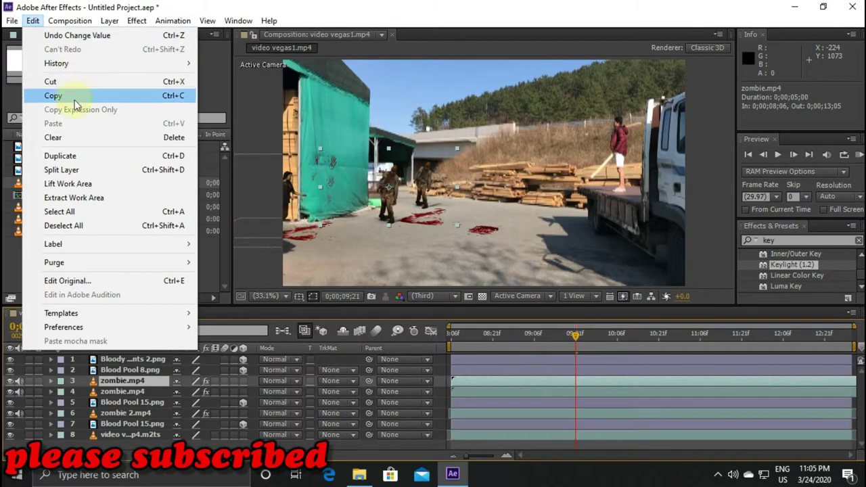
mouse_move(81, 261)
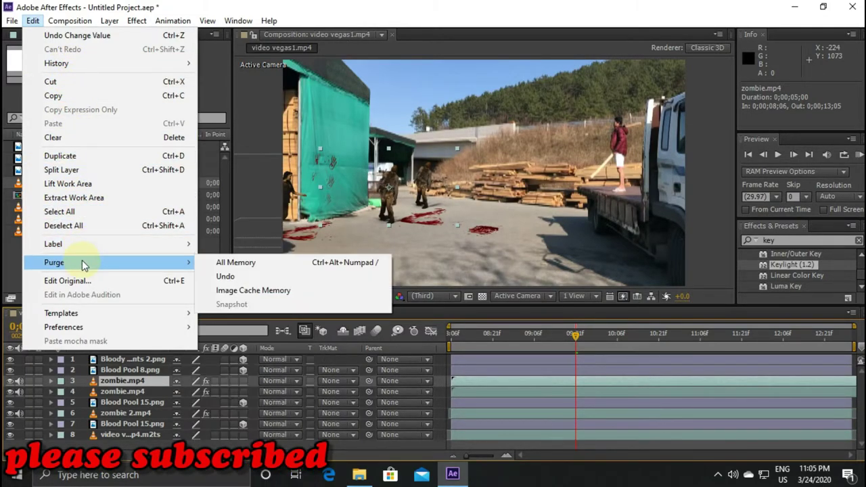
mouse_move(106, 26)
mouse_move(133, 25)
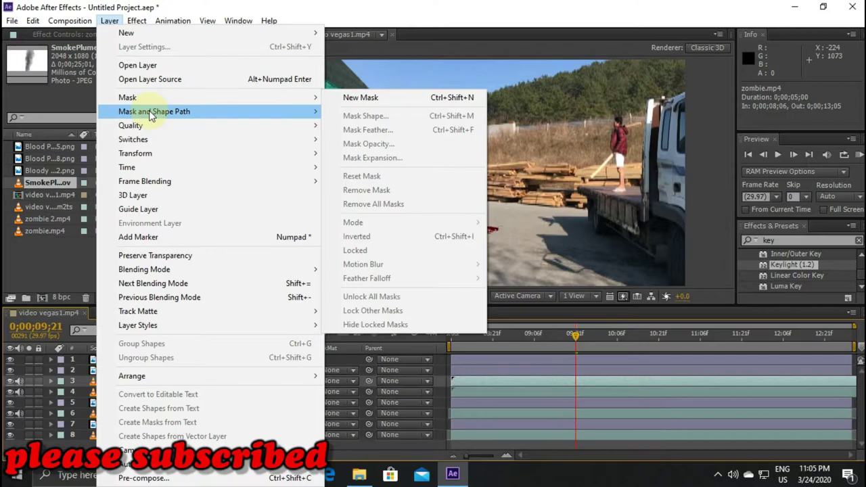
mouse_move(145, 113)
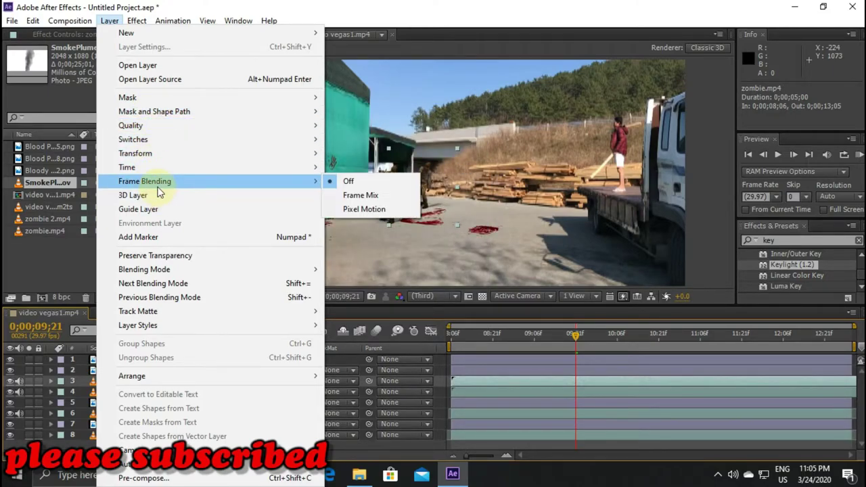
mouse_move(161, 165)
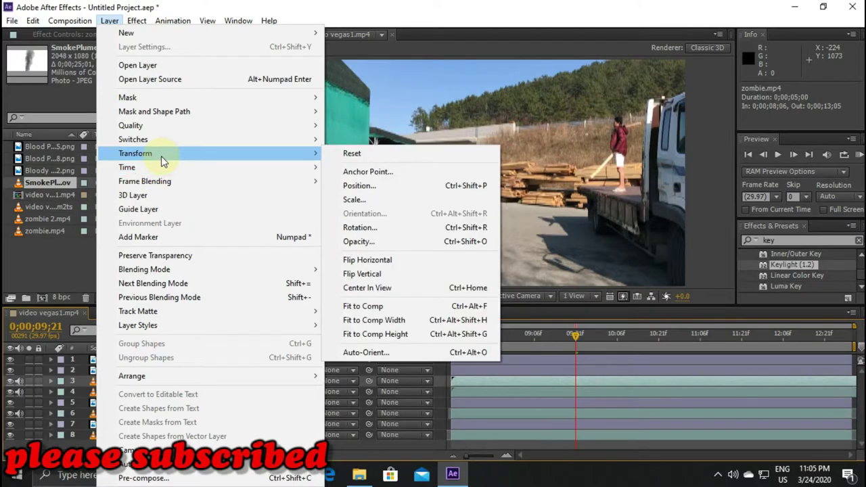
Step: Flip the zombie copy horizontally and place it by the green tarp
click(393, 260)
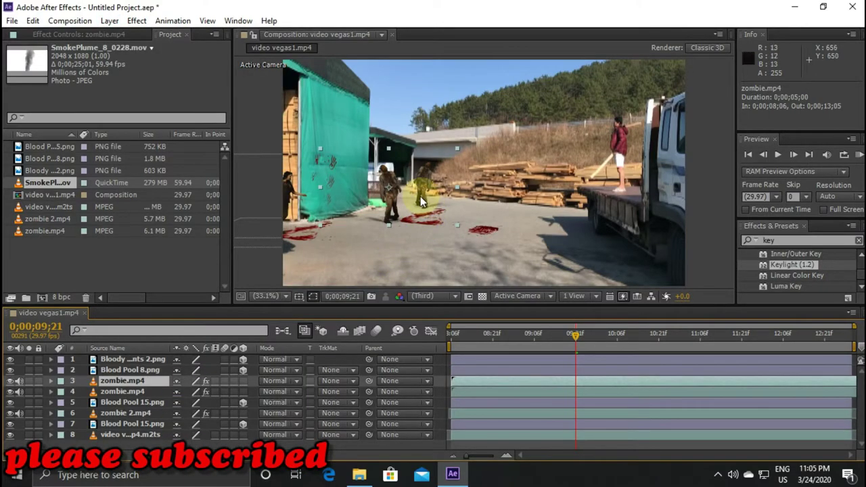
drag(419, 196, 381, 193)
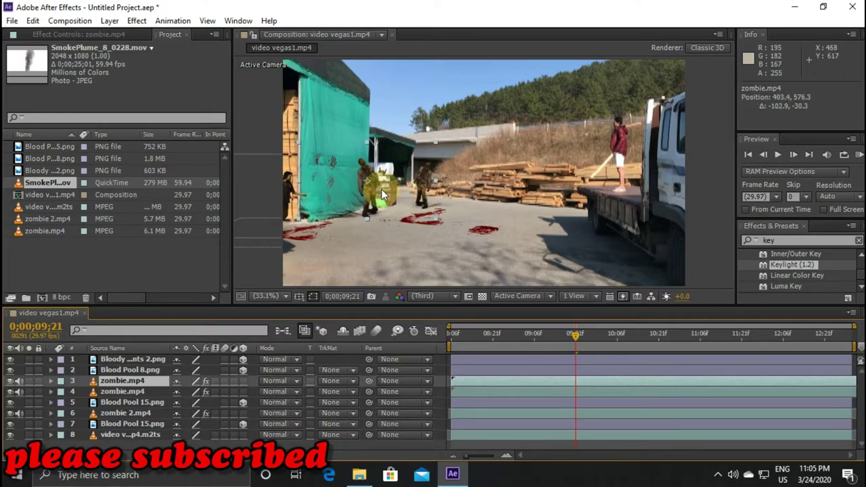
drag(381, 194, 383, 194)
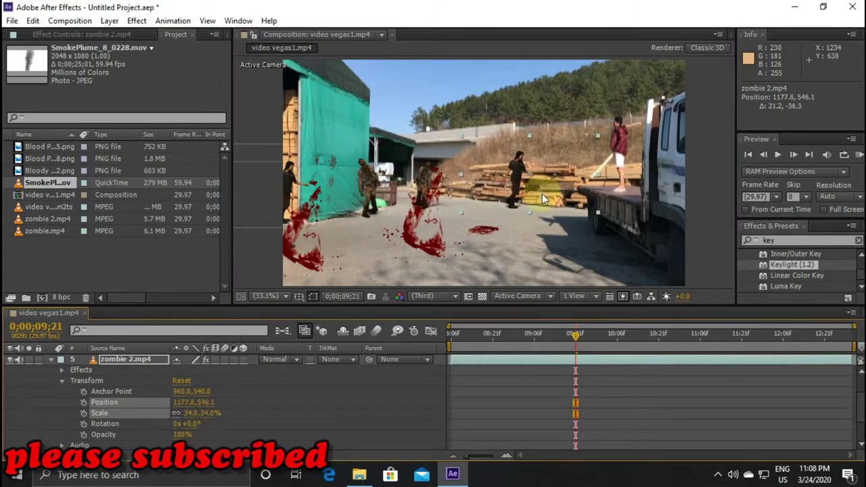
Step: Place the zombie 2 copy by the lumber at 1093.1, 552.1 and shrink it to 30% scale
drag(542, 194, 531, 191)
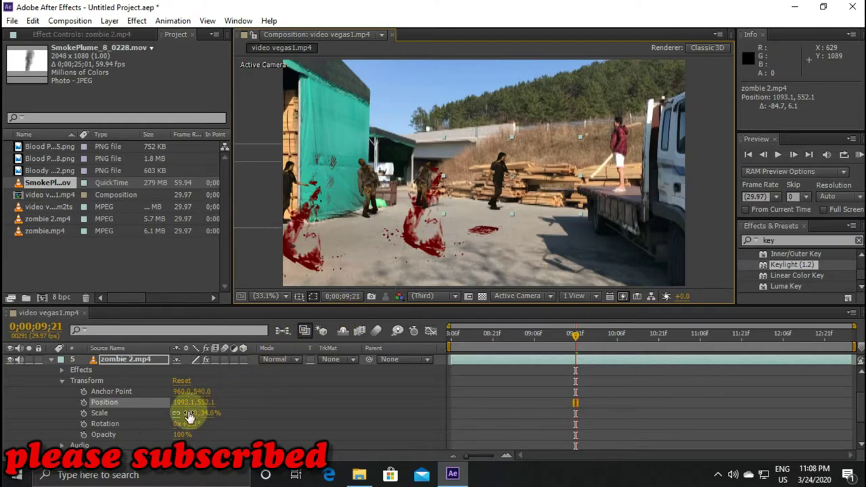
drag(187, 413, 184, 413)
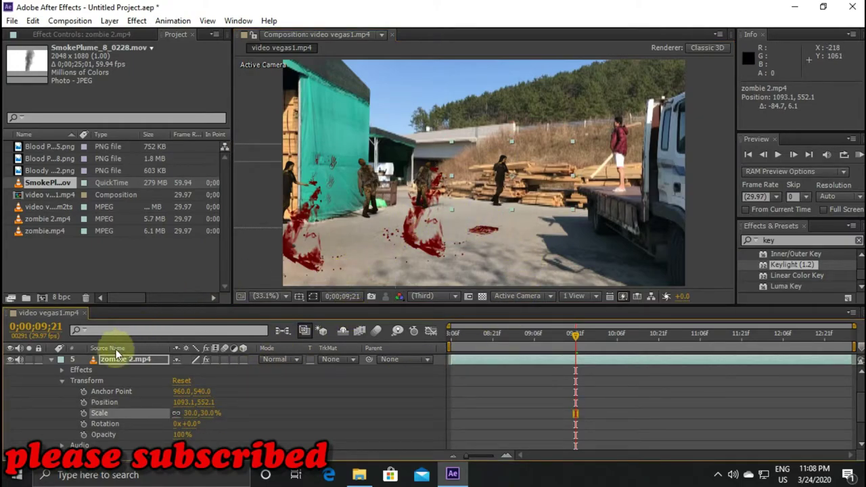
click(52, 362)
click(107, 413)
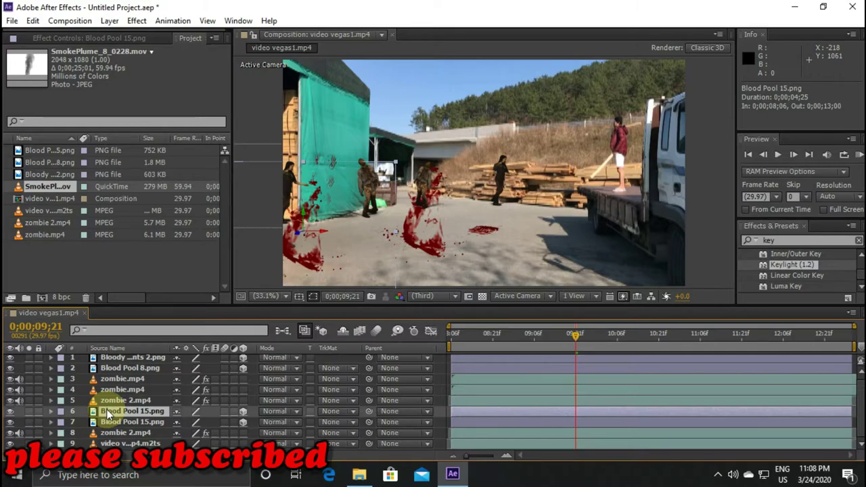
Step: Tilt the second Blood Pool 15.png to -86° X Rotation so it lies flat on the ground
drag(106, 413, 103, 434)
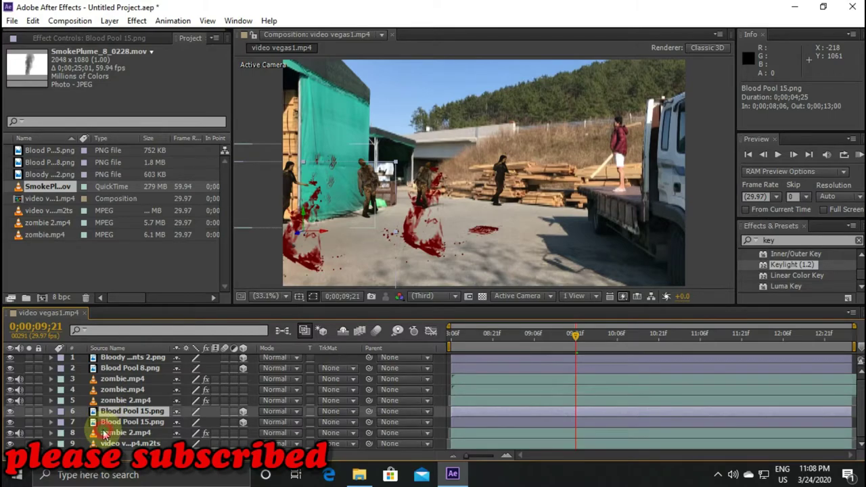
click(104, 434)
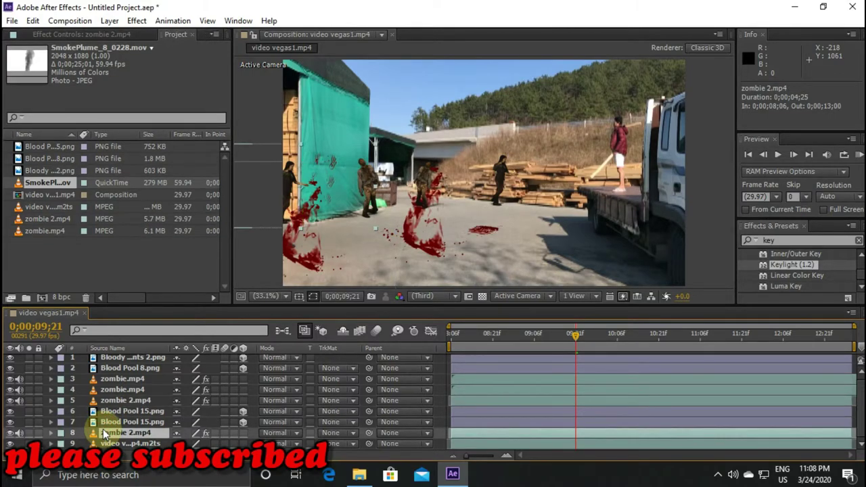
click(104, 423)
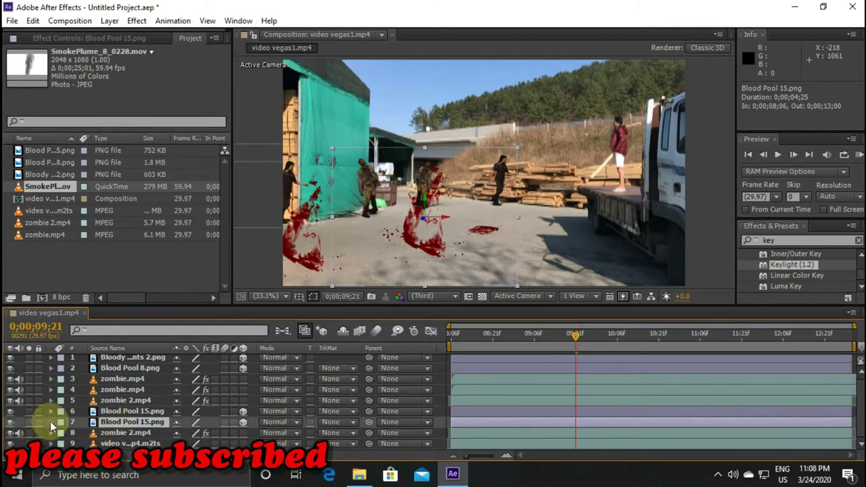
click(51, 422)
scroll(61, 417, down, 1)
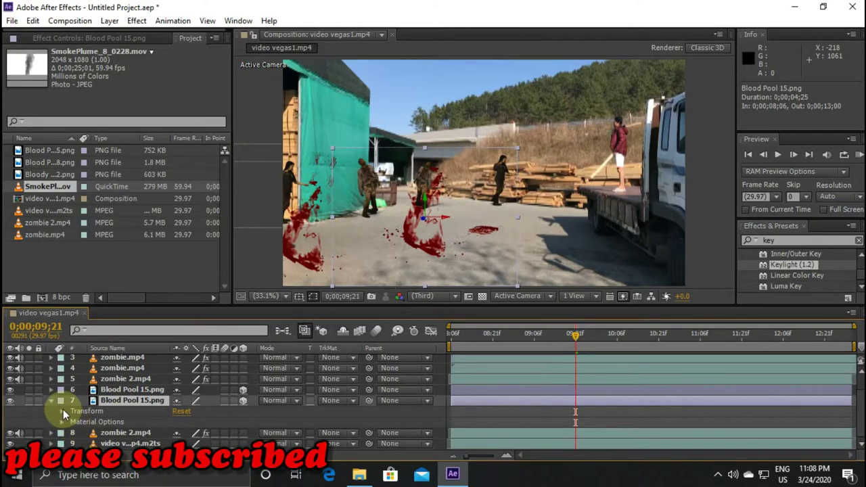
click(63, 410)
scroll(101, 413, down, 2)
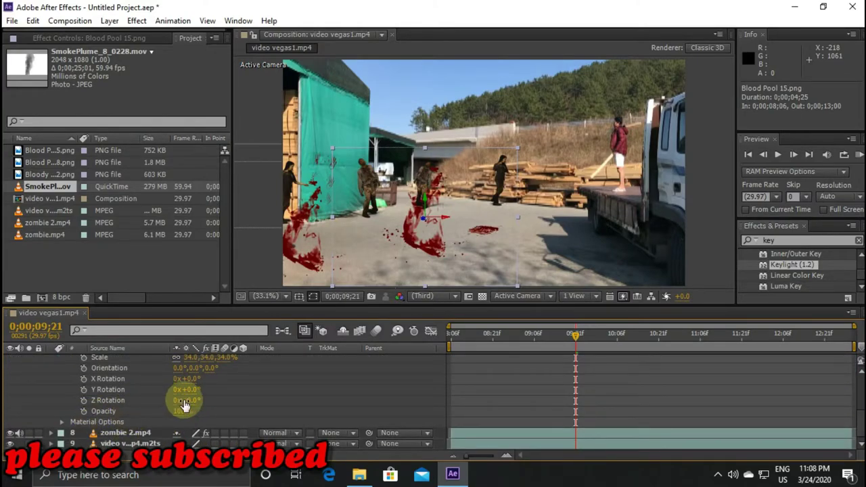
mouse_move(188, 379)
mouse_down()
mouse_move(197, 379)
mouse_move(133, 374)
mouse_up()
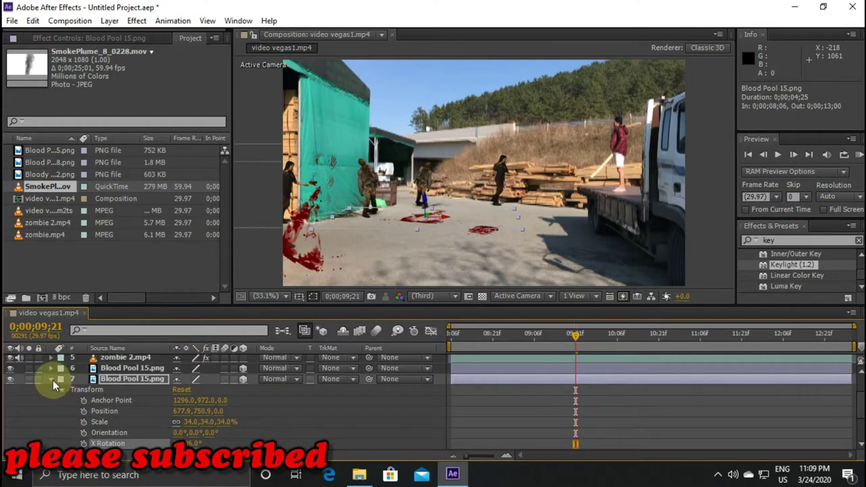
click(51, 379)
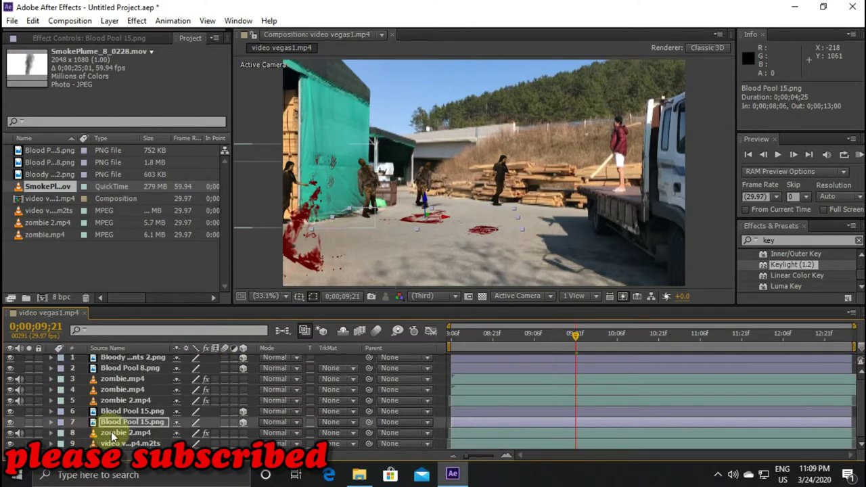
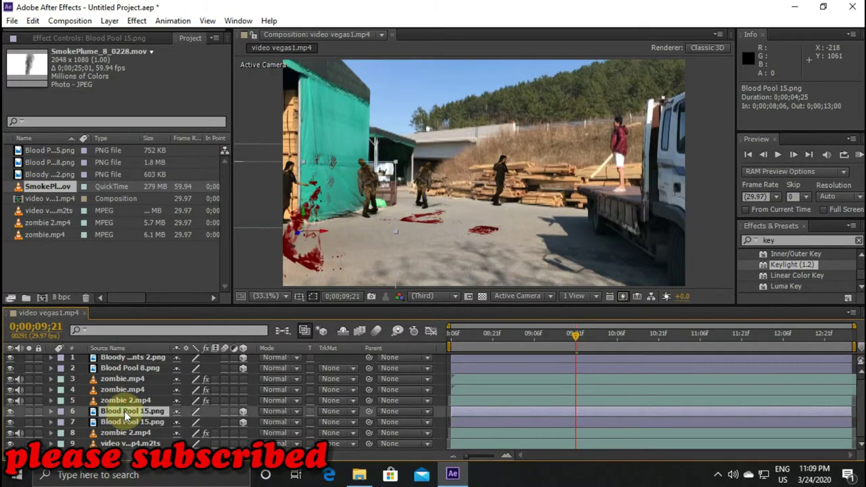
Step: Rotate the Blood Pool 15.png decal to X −82°, Y −7°, Z −5° so it lies flat on the ground
click(50, 412)
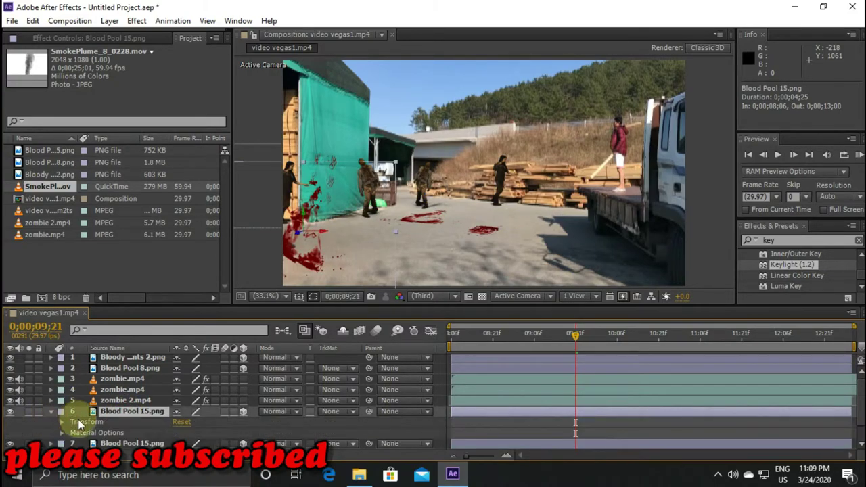
click(62, 423)
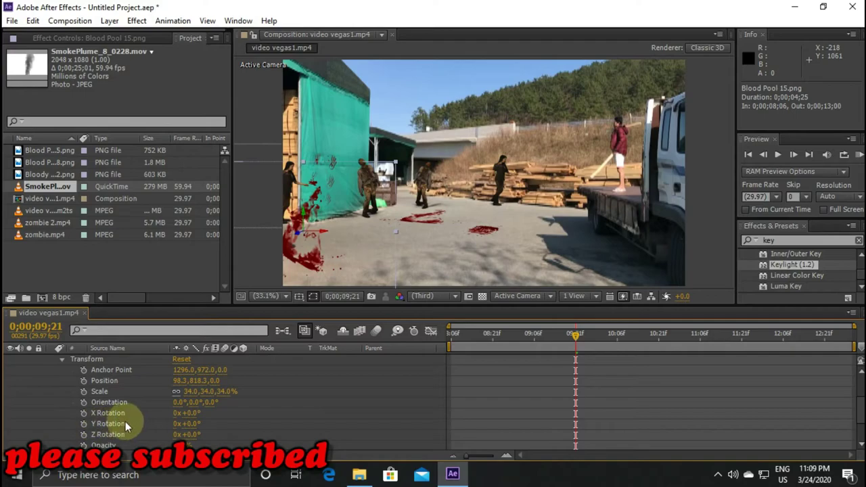
click(193, 423)
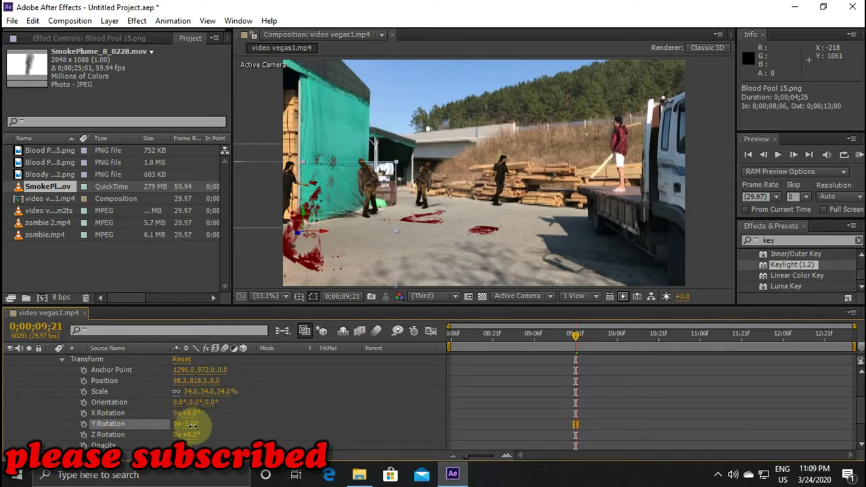
drag(193, 413, 141, 413)
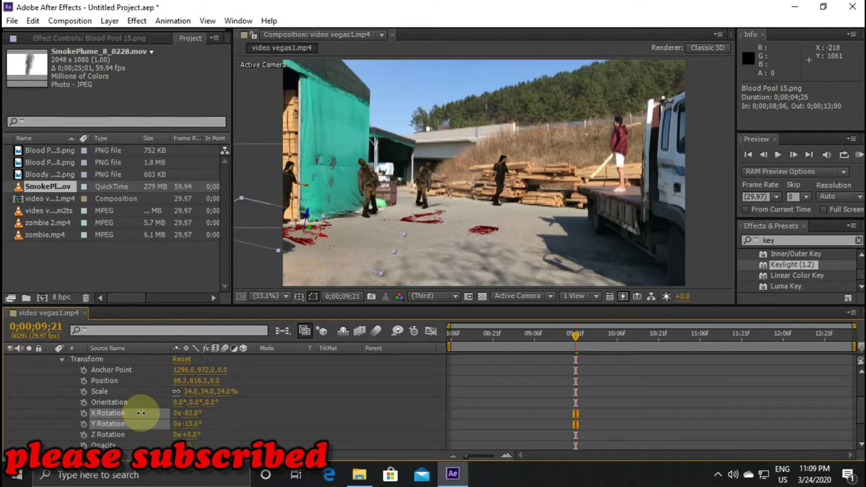
click(142, 413)
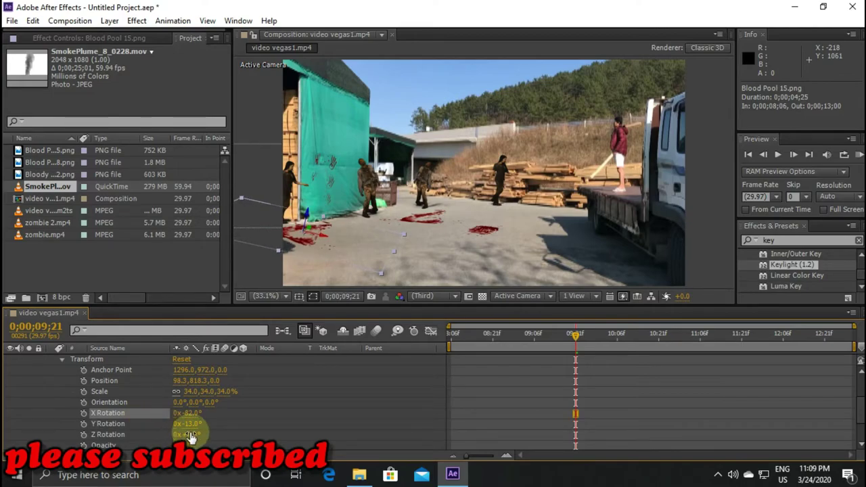
mouse_move(193, 435)
mouse_down()
mouse_move(184, 434)
mouse_move(197, 421)
mouse_up()
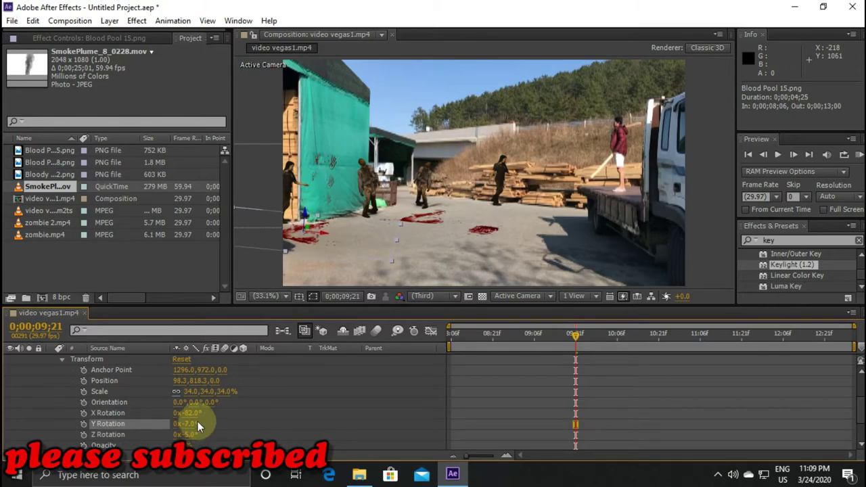
click(63, 364)
Step: Preview the composite through 0;00;11;16, then collapse the Blood Pool 15.png layer
click(780, 154)
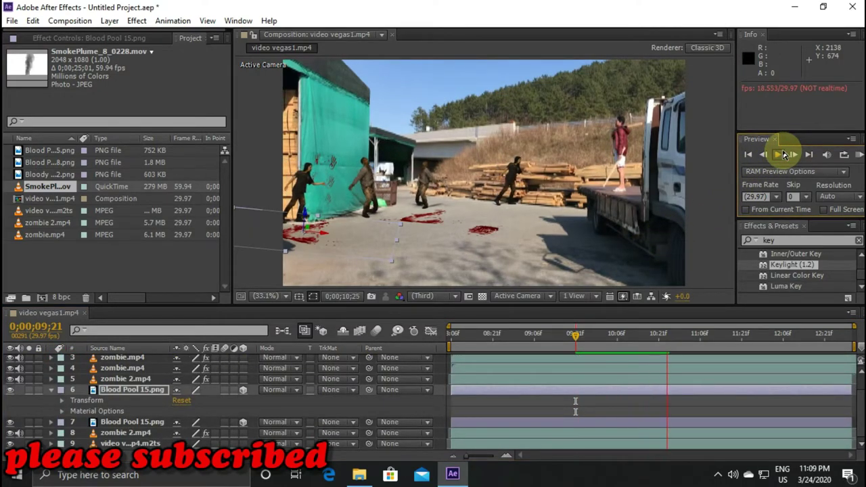
click(780, 154)
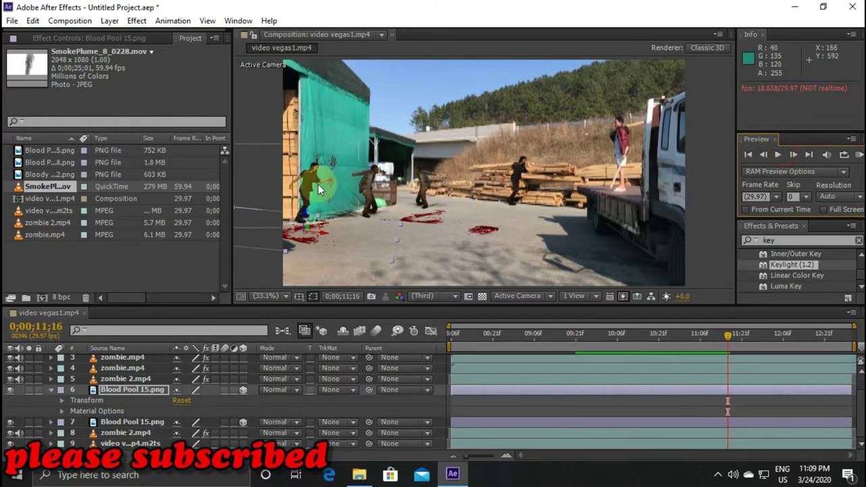
click(50, 390)
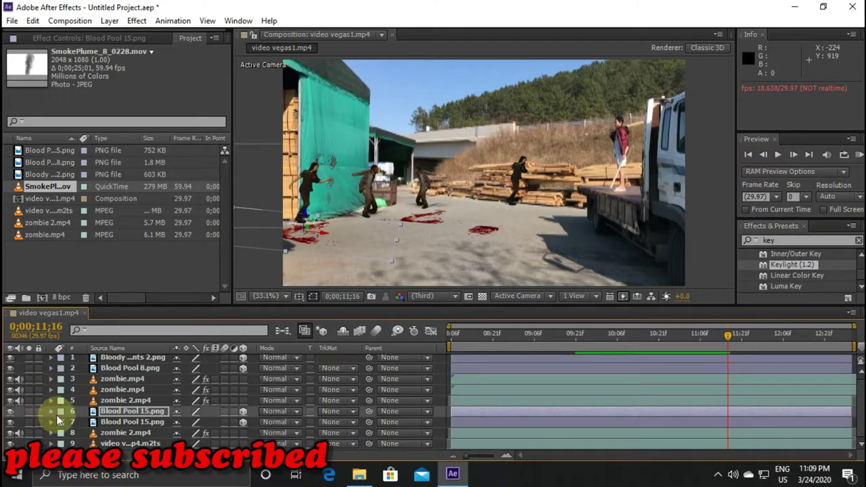
Step: Move Bloody Handprints 2.png below zombie 2.mp4 and preview the reordered composite
click(139, 369)
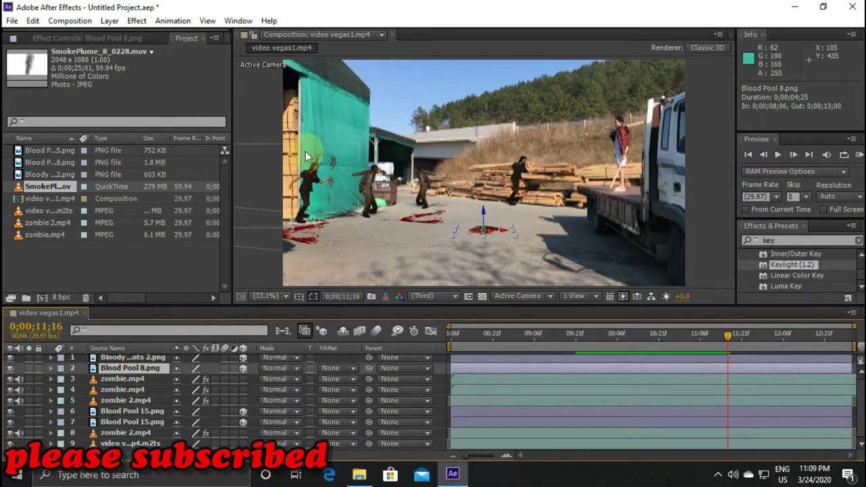
click(322, 164)
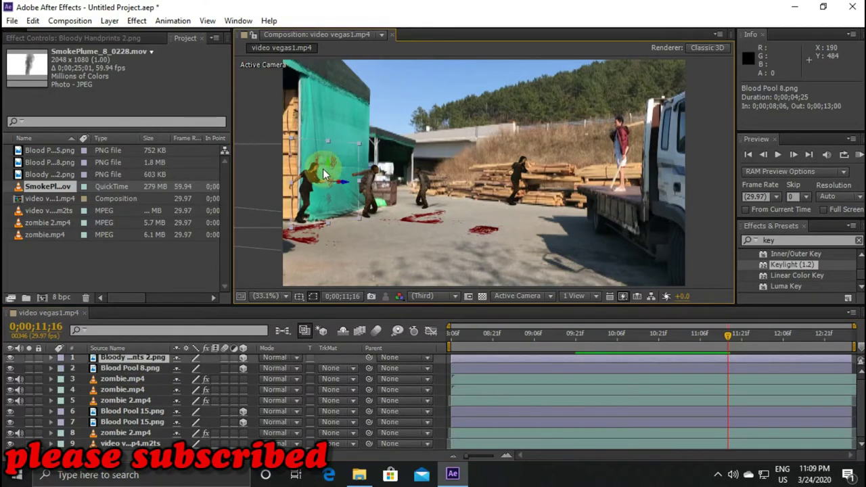
drag(143, 362, 135, 440)
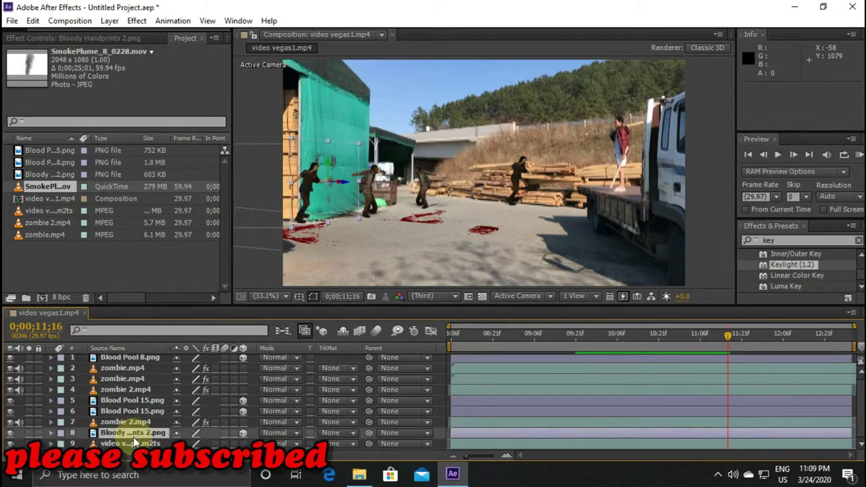
click(778, 154)
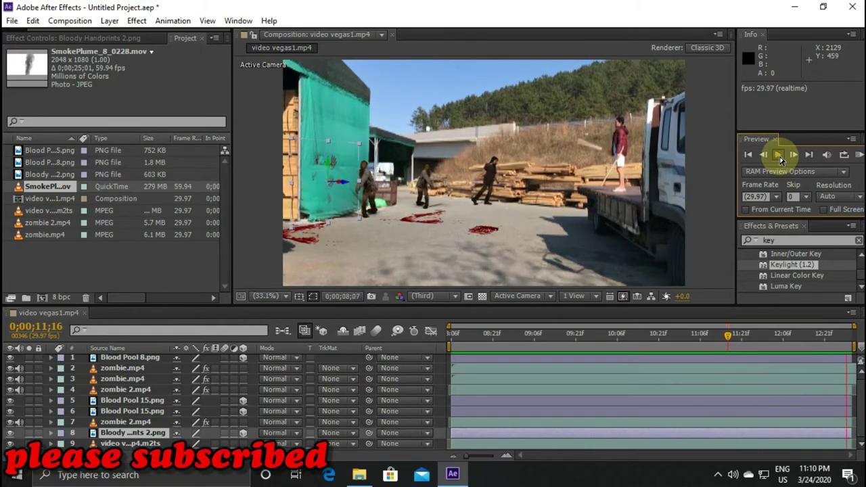
Step: Preview the composition, then bring the current time back to 0;00;08;06
click(264, 270)
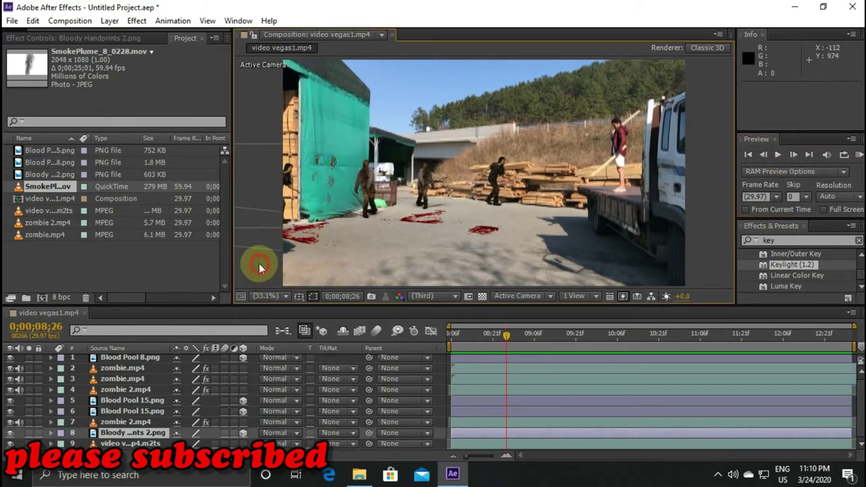
click(778, 156)
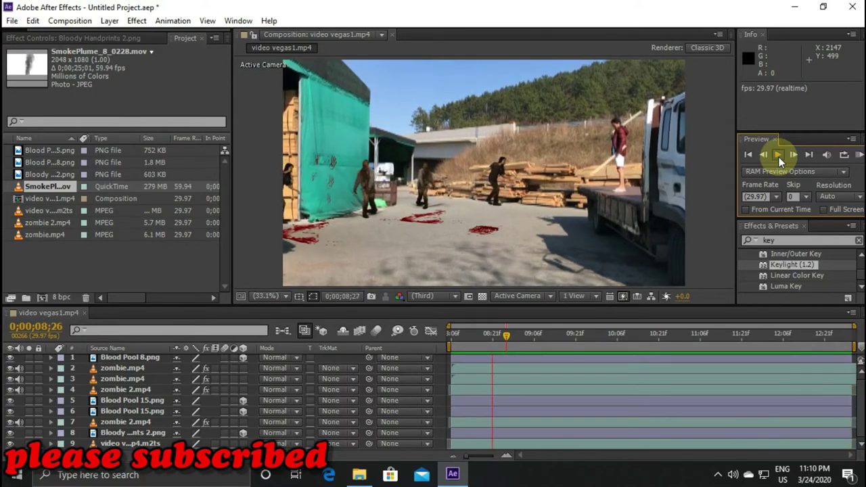
click(779, 157)
drag(511, 334, 451, 333)
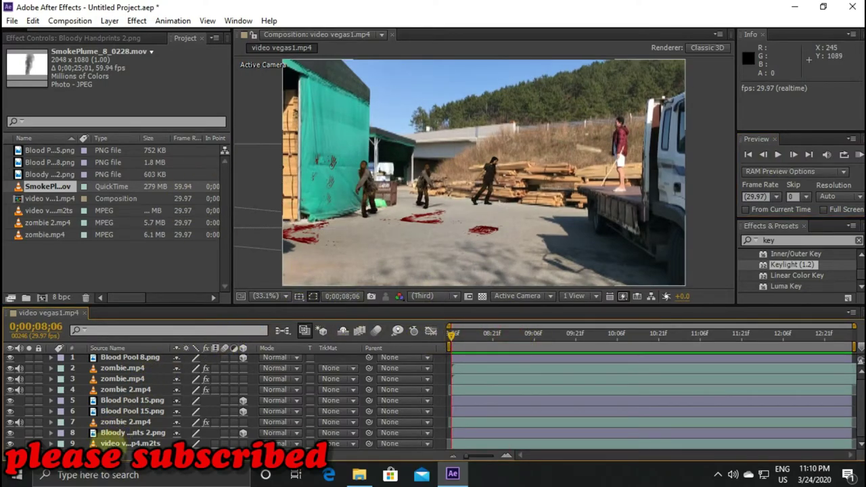
click(255, 275)
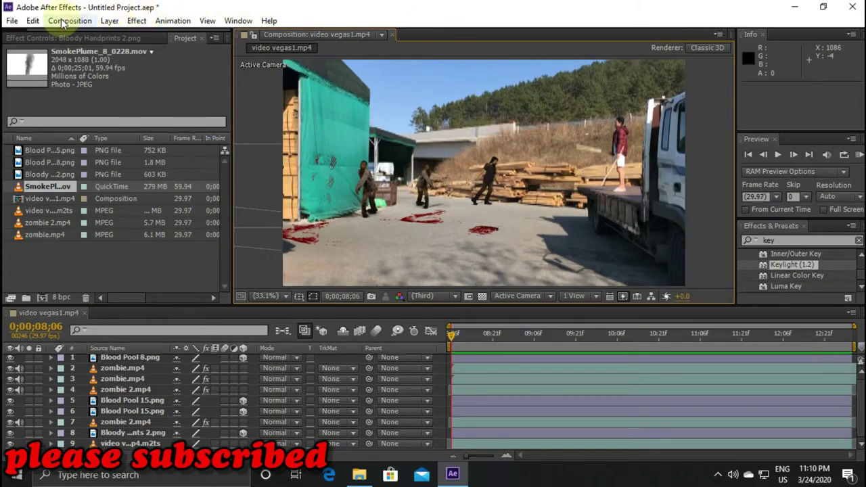
Step: Add a new Adjustment Layer 1 at the top of the layer stack
click(195, 60)
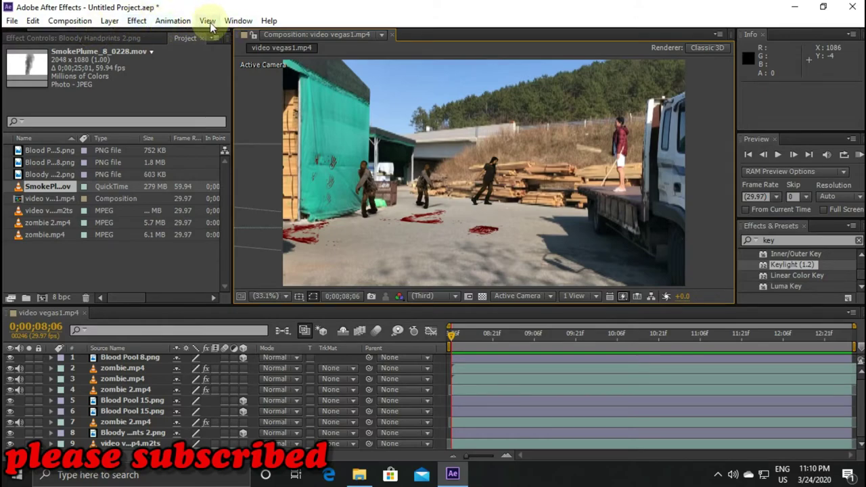
click(109, 20)
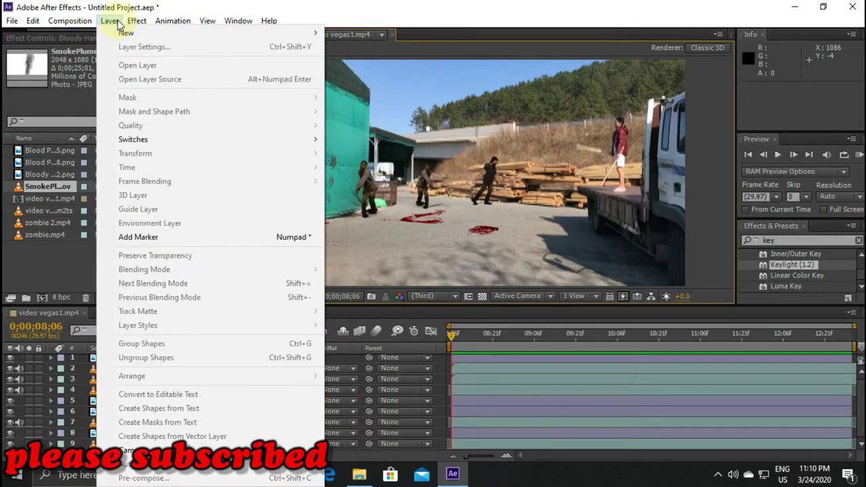
mouse_move(203, 31)
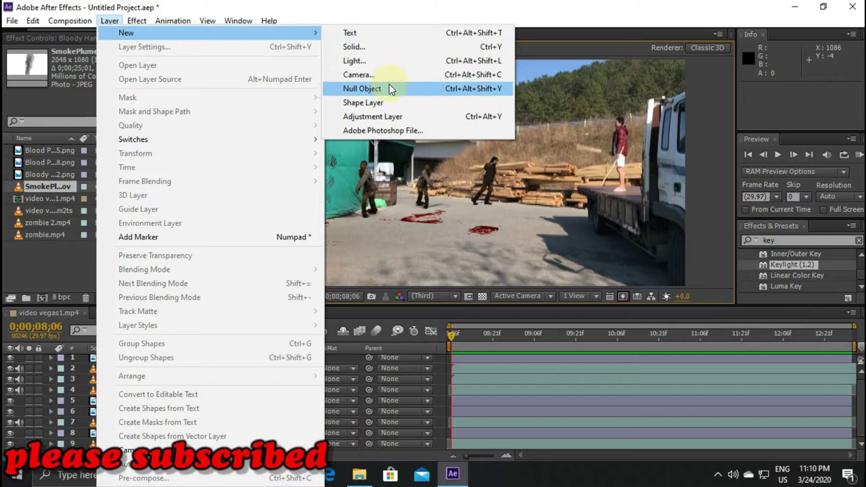
click(384, 117)
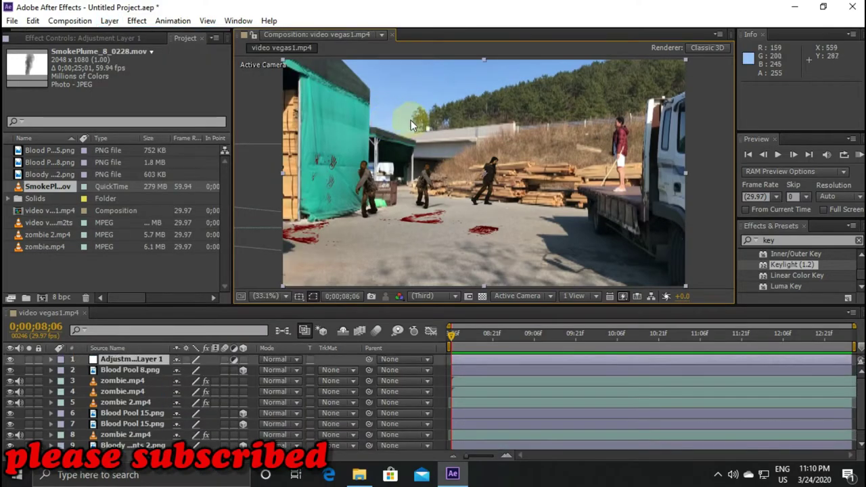
click(806, 263)
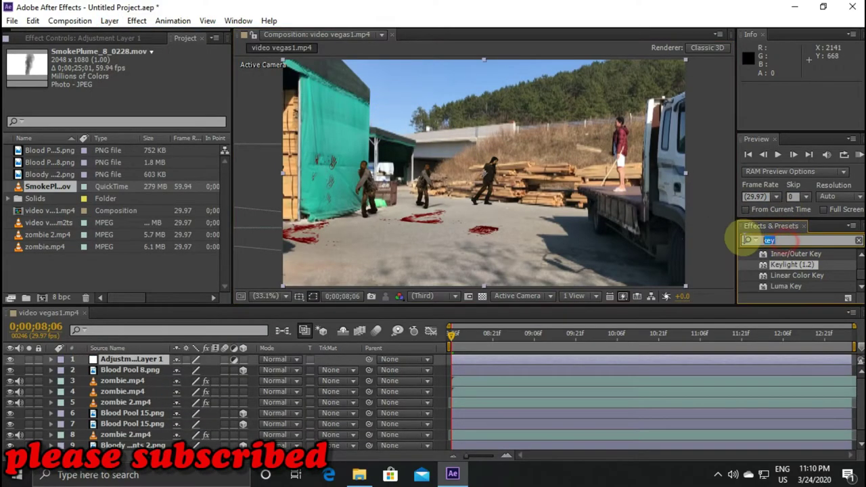
click(839, 242)
key(BackSpace)
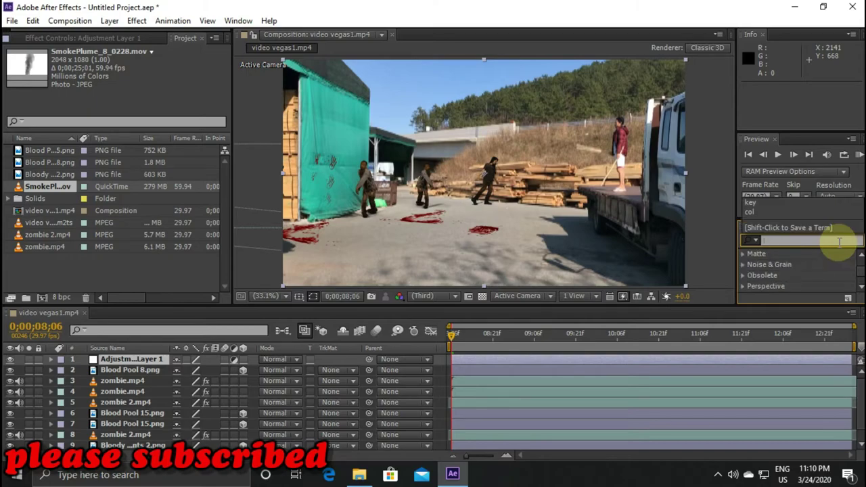
text(co)
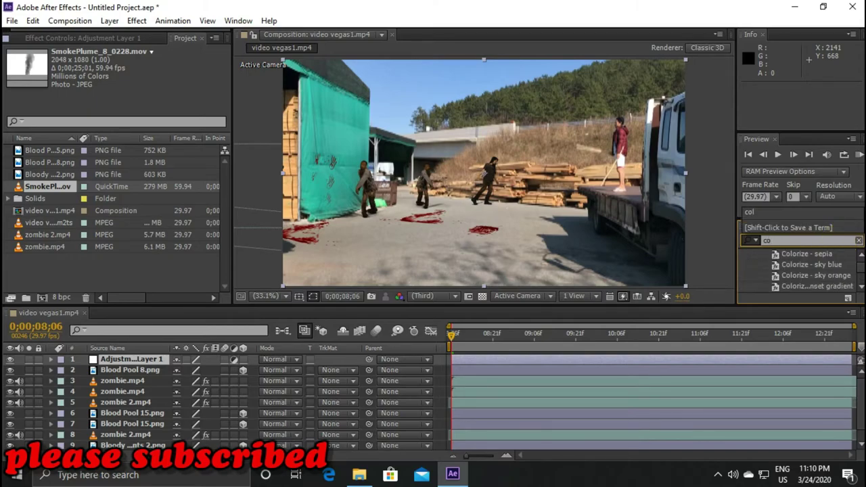
click(803, 275)
scroll(805, 276, down, 1)
scroll(809, 277, down, 1)
scroll(808, 277, down, 1)
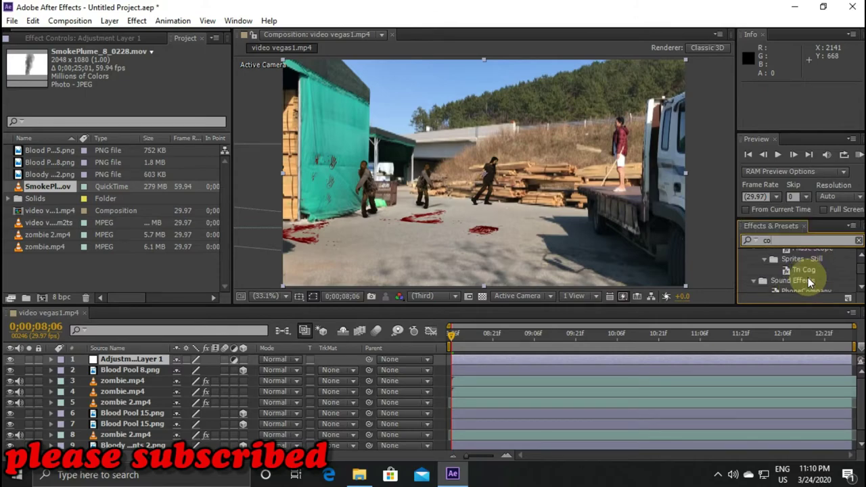
scroll(808, 278, down, 1)
scroll(810, 278, down, 1)
scroll(810, 277, down, 2)
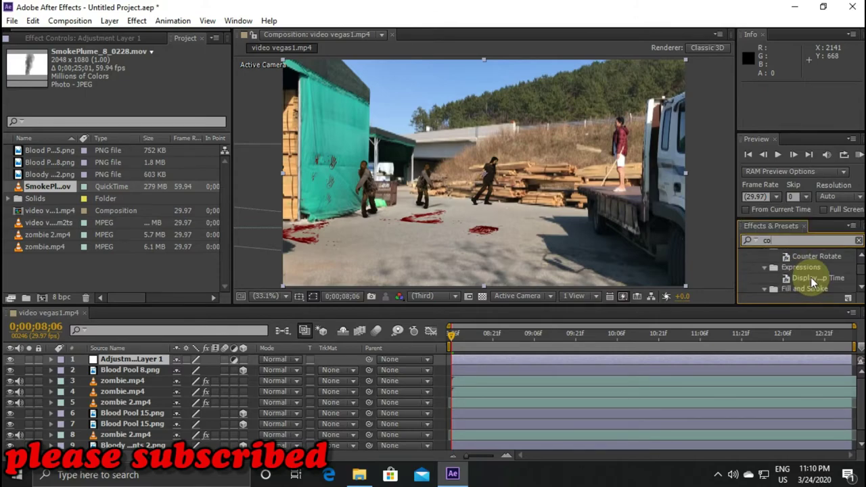
scroll(811, 278, down, 1)
scroll(829, 275, up, 2)
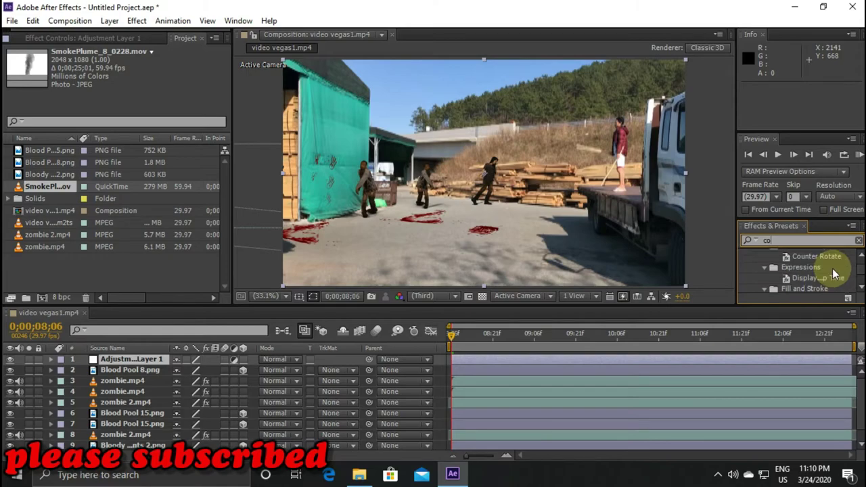
scroll(837, 274, down, 2)
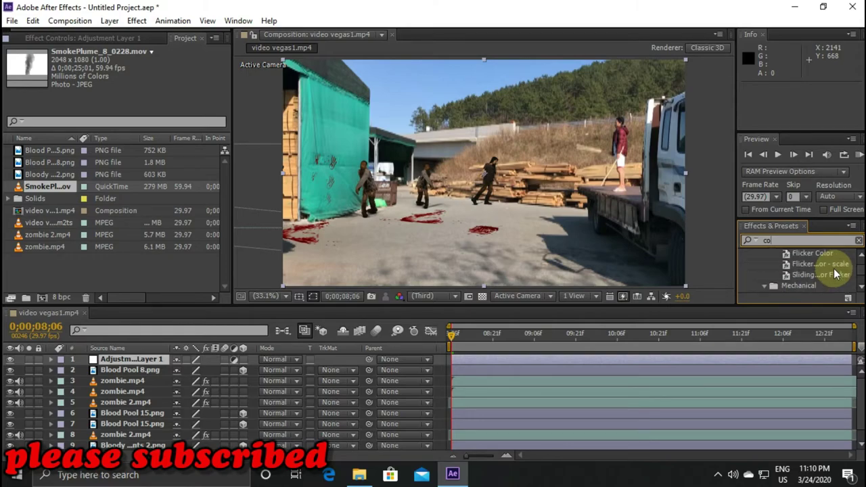
scroll(837, 273, down, 1)
scroll(836, 274, down, 1)
scroll(836, 274, down, 1)
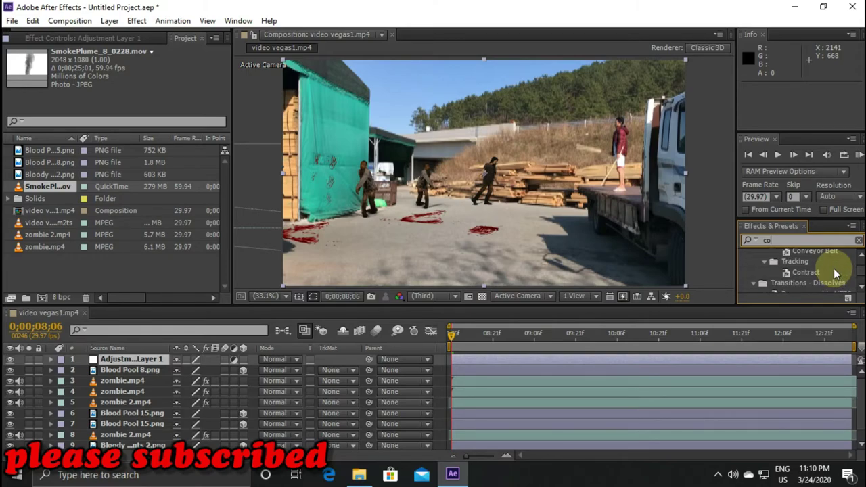
scroll(836, 274, down, 2)
scroll(837, 274, down, 2)
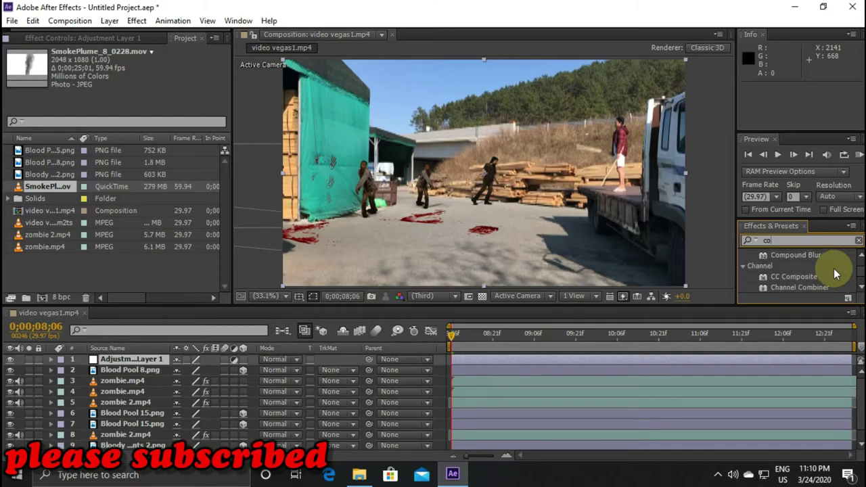
scroll(837, 273, down, 2)
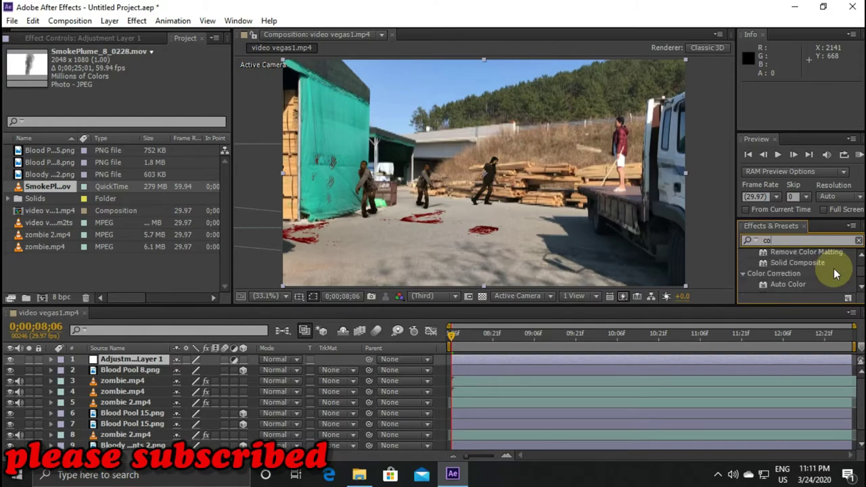
scroll(836, 273, down, 1)
scroll(837, 274, down, 1)
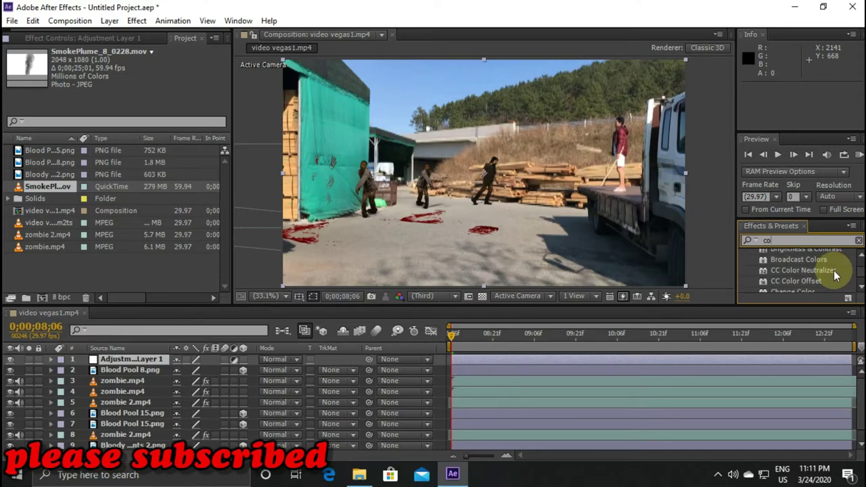
scroll(837, 274, down, 1)
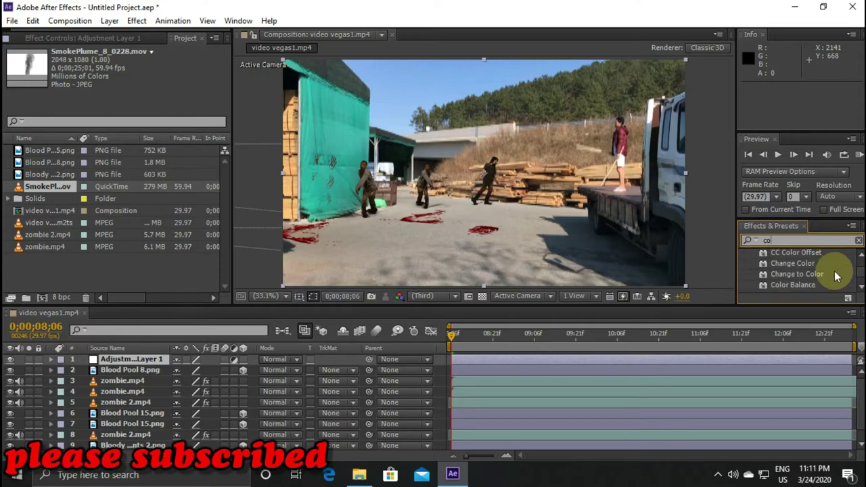
scroll(809, 283, up, 2)
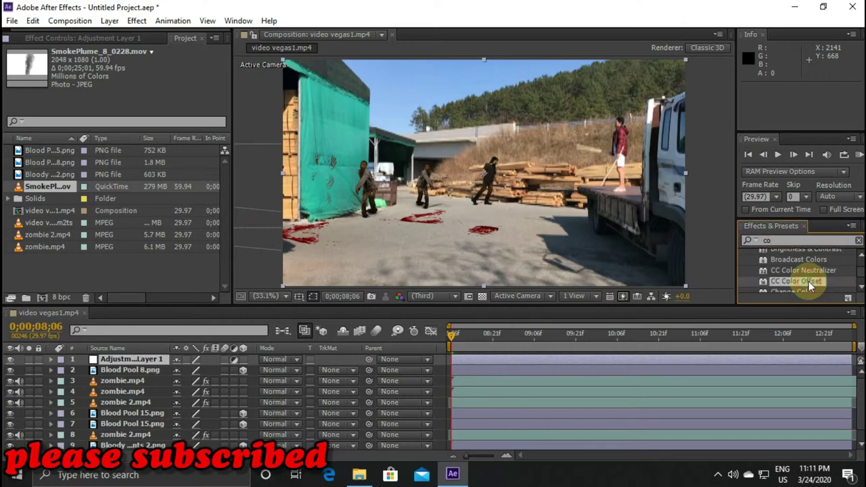
Step: Apply Broadcast Colors to Adjustment Layer 1 with Maximum Signal Amplitude lowered to 94
click(800, 261)
mouse_move(800, 261)
mouse_down()
mouse_move(479, 201)
mouse_move(134, 357)
mouse_up()
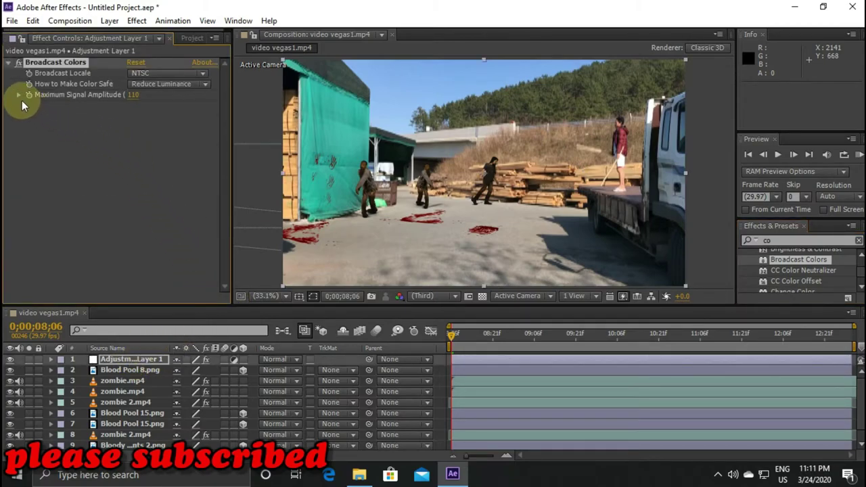
click(19, 94)
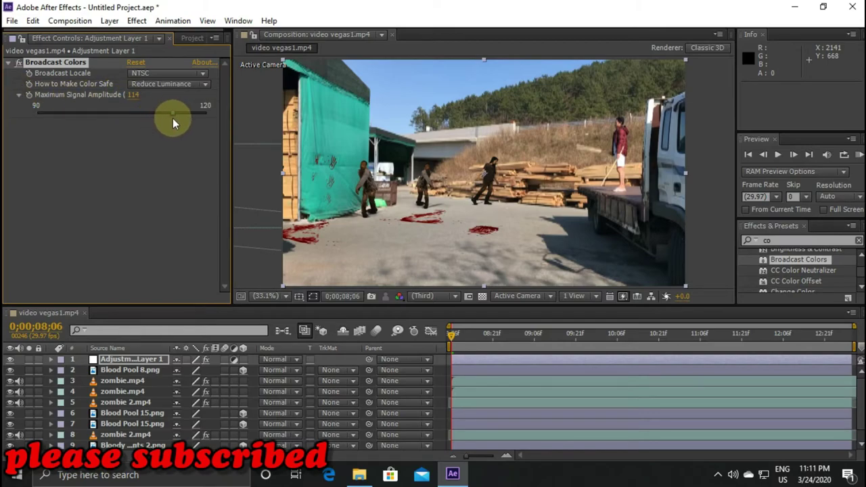
drag(80, 123, 43, 124)
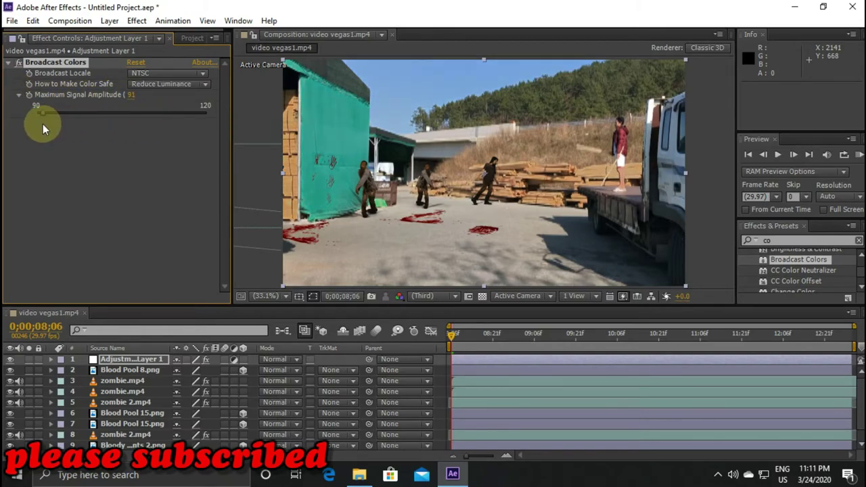
drag(98, 124, 57, 127)
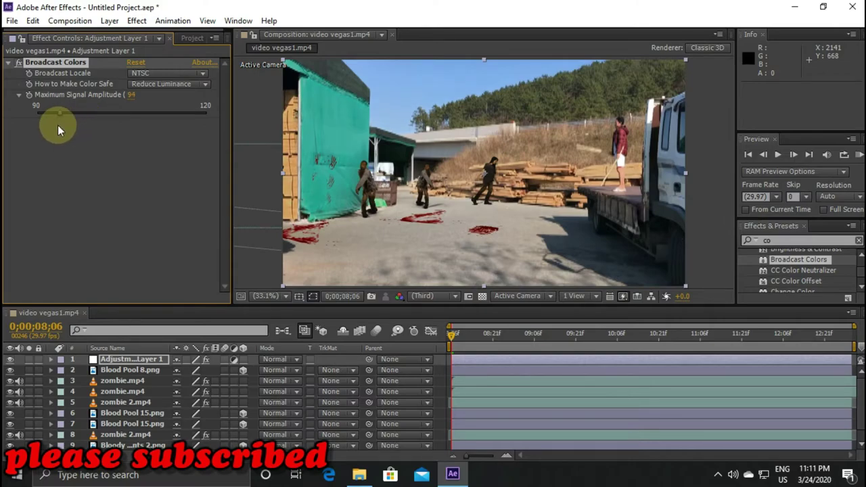
click(8, 63)
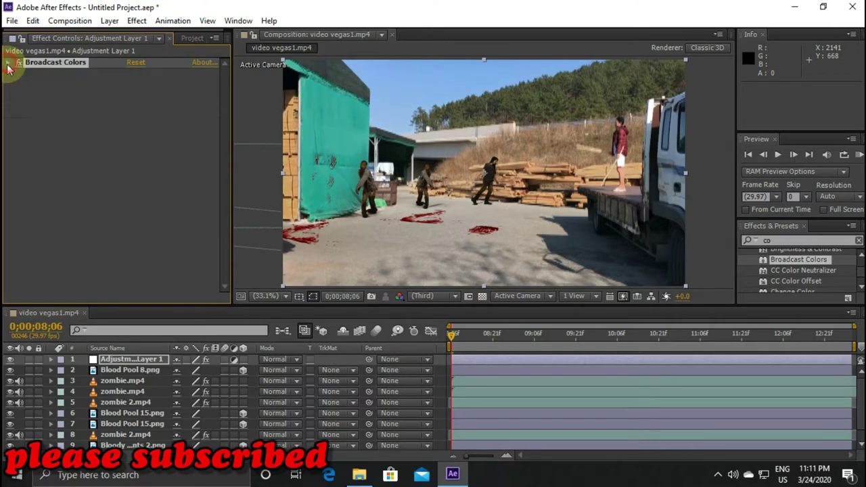
scroll(810, 280, down, 2)
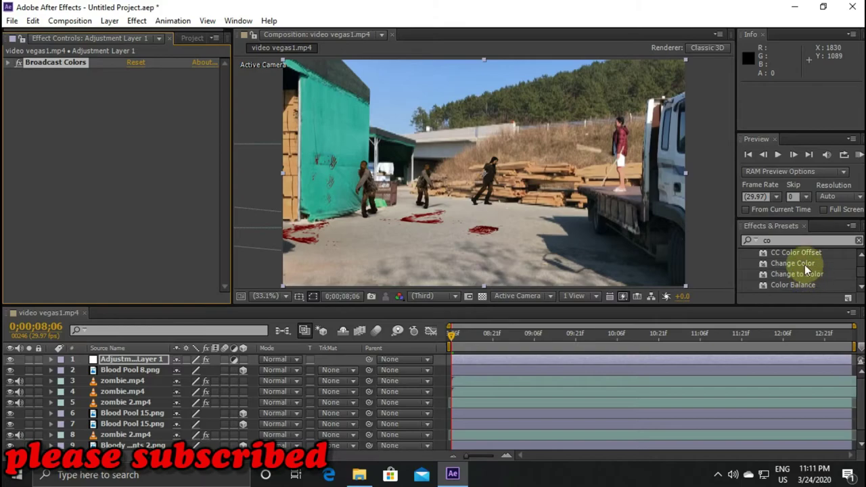
Step: Apply Color Balance to Adjustment Layer 1: shadows −48/−9/−7 RGB, midtones 10/3/−1
click(802, 287)
drag(798, 290, 155, 365)
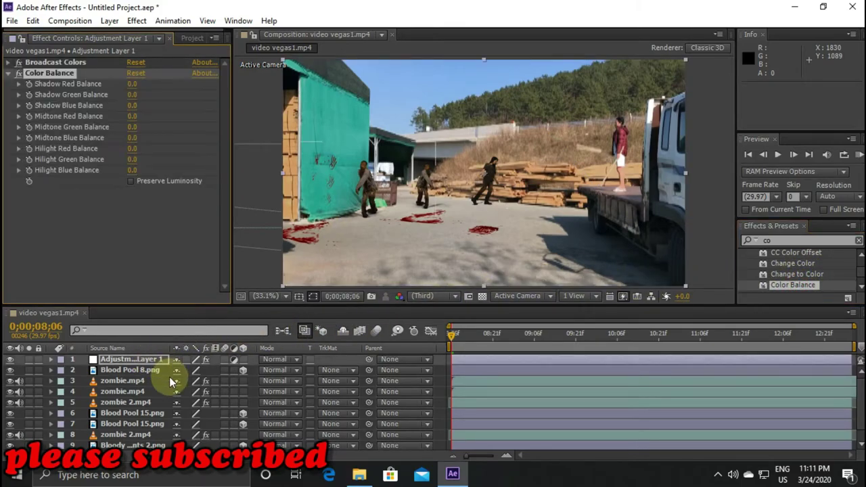
click(134, 85)
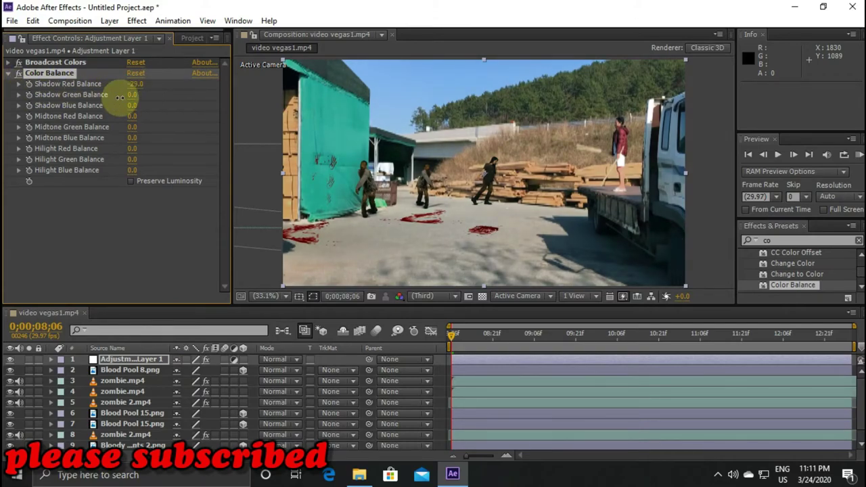
drag(135, 85, 103, 95)
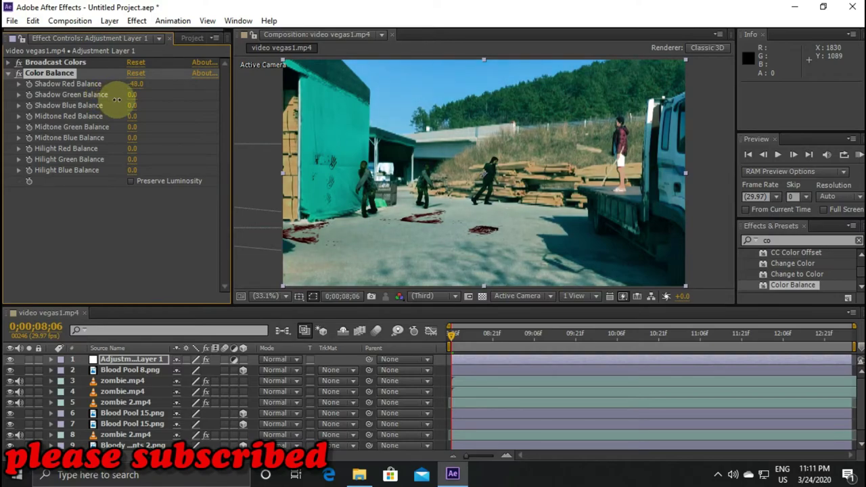
mouse_move(132, 95)
mouse_down()
mouse_move(144, 96)
mouse_move(132, 96)
mouse_up()
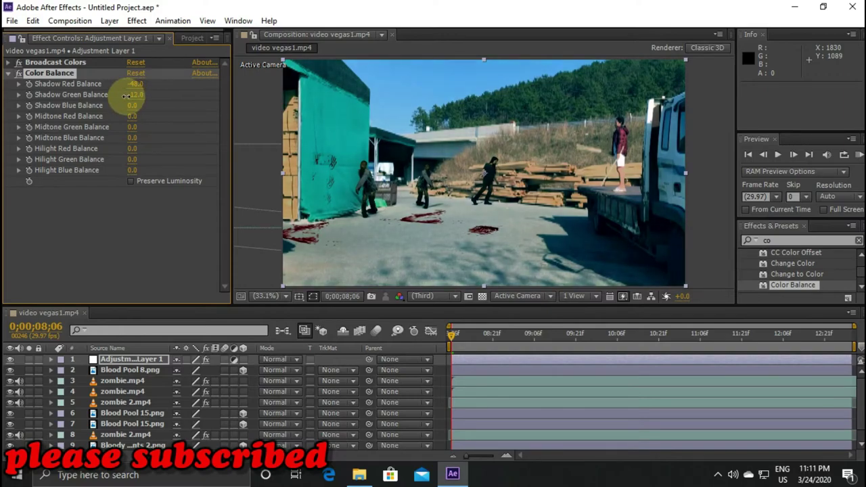
drag(128, 101, 130, 113)
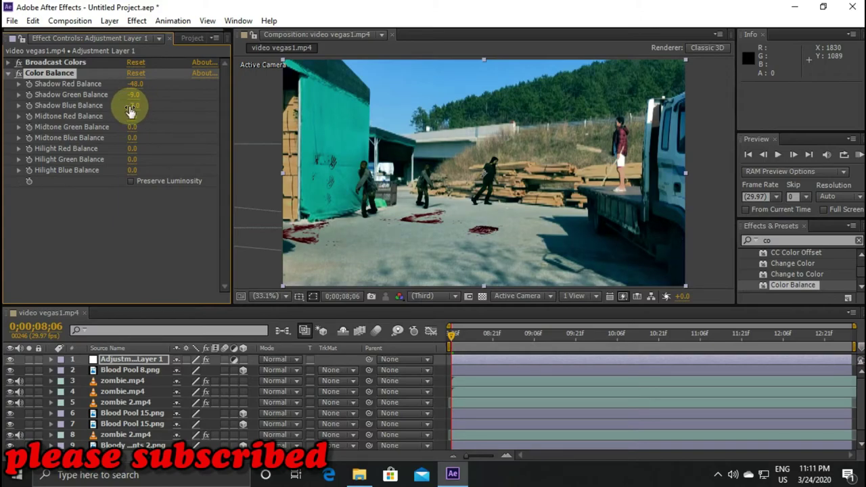
click(135, 116)
drag(141, 116, 137, 126)
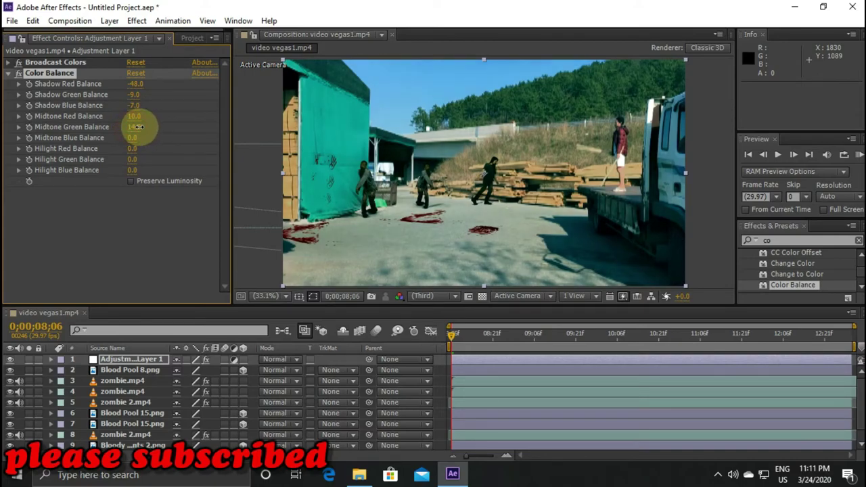
click(134, 139)
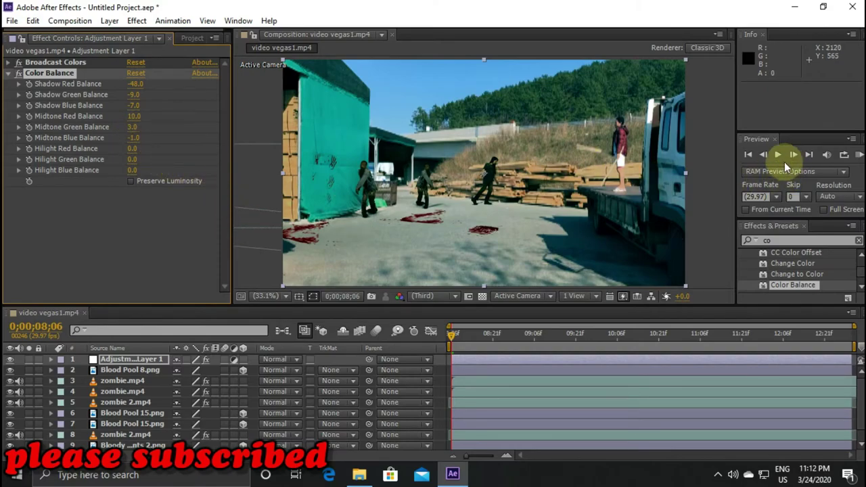
Step: Play back the teal-graded composite in realtime and stop at 0;00;09;02
click(778, 155)
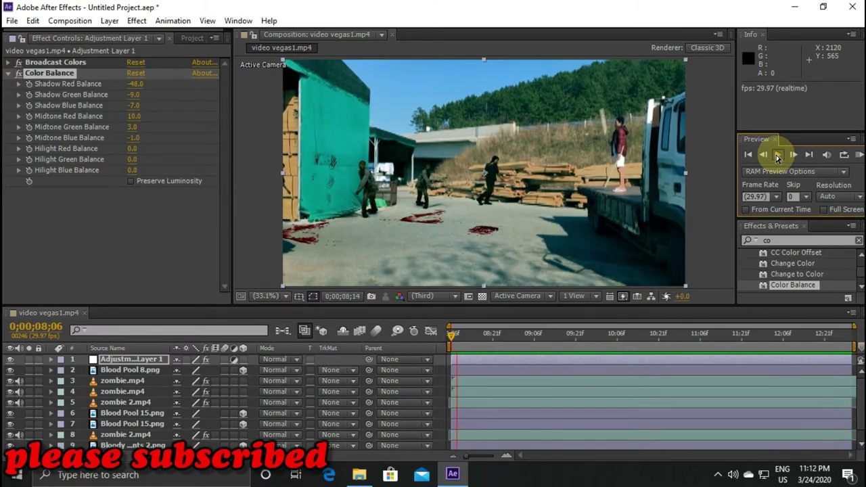
click(779, 157)
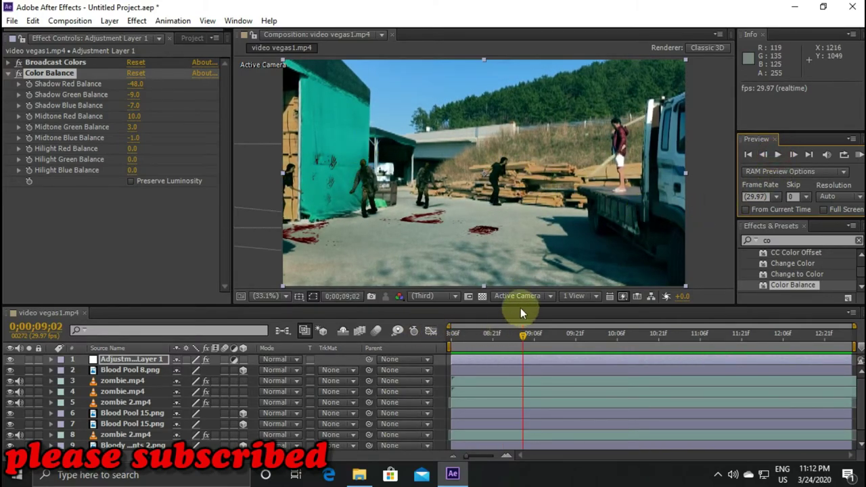
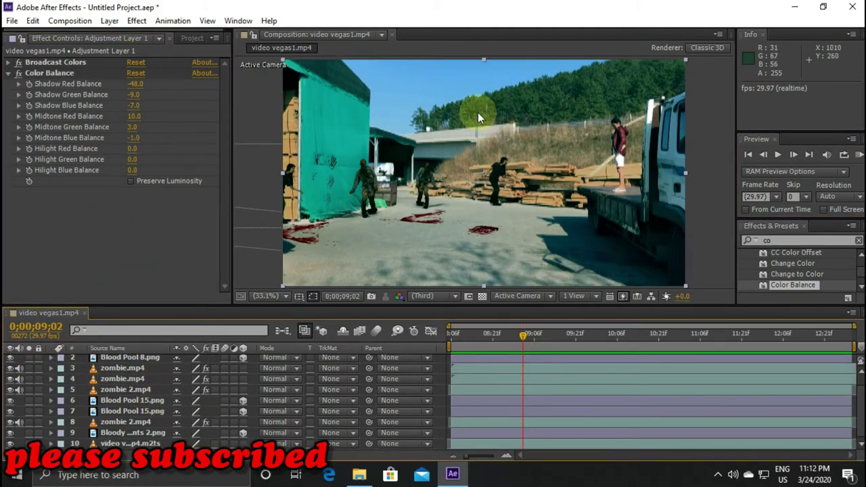
Step: Move the current time back from 0;00;09;02 to 0;00;08;06
drag(521, 335, 436, 336)
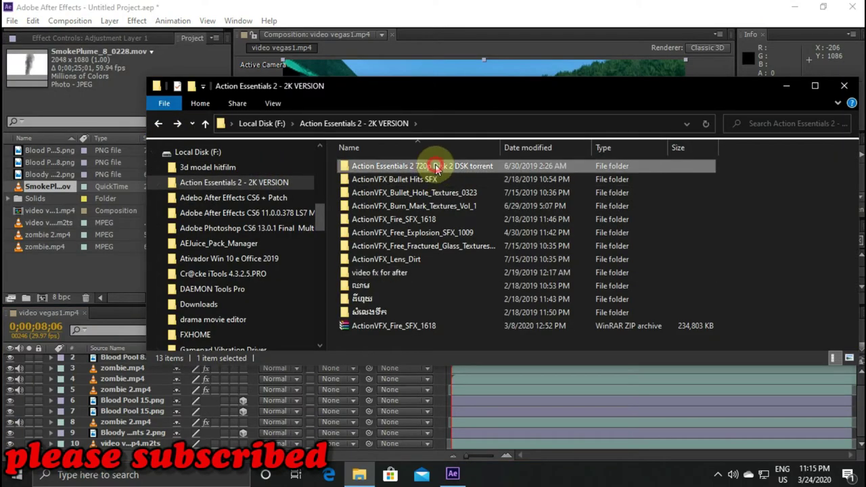
Step: Open the Action Essentials 2 Disk 2 folder, then 14. Smoke, and select the Wisp_08 clip
double_click(438, 168)
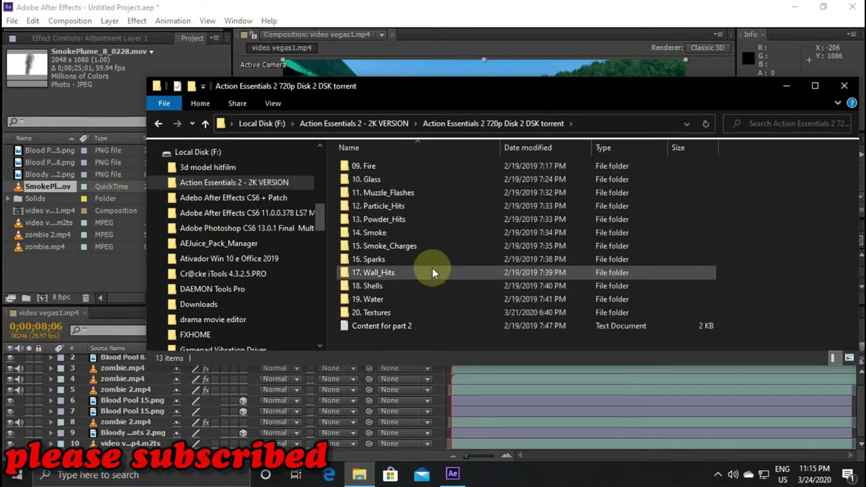
double_click(425, 234)
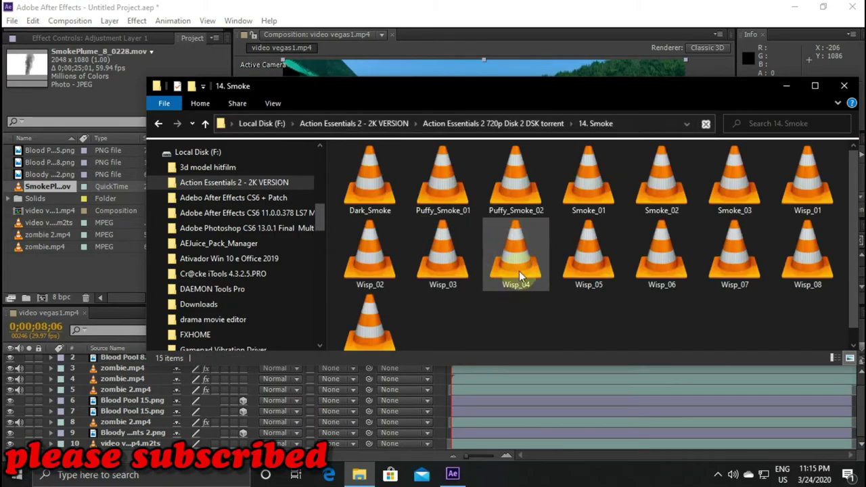
click(797, 272)
double_click(795, 269)
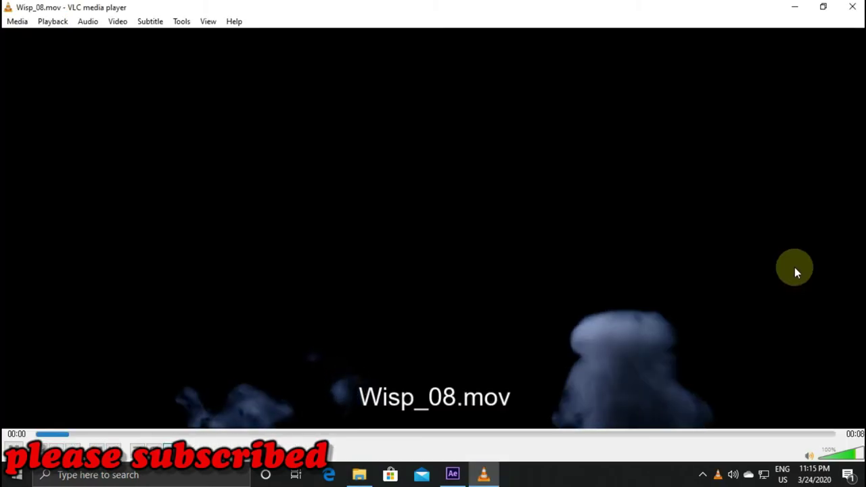
click(853, 6)
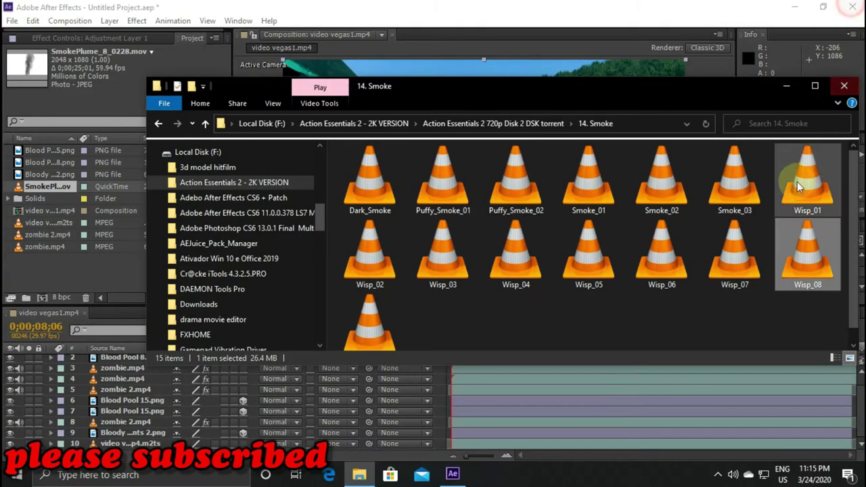
double_click(726, 255)
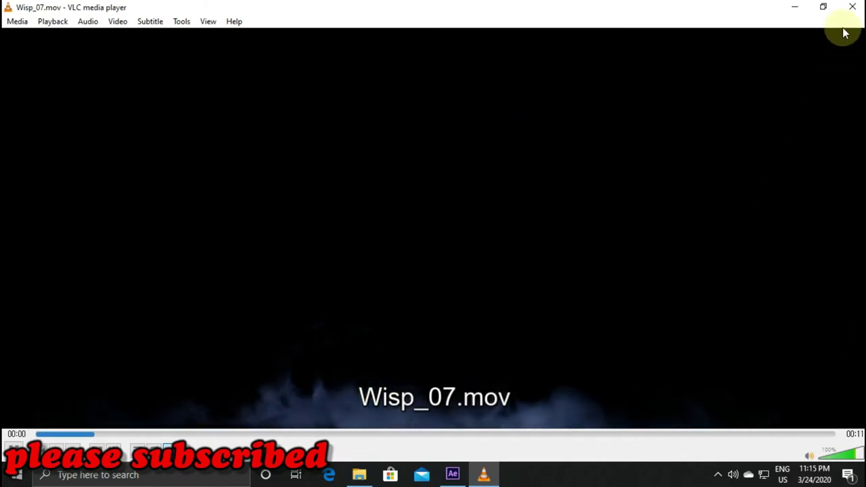
click(853, 7)
double_click(375, 322)
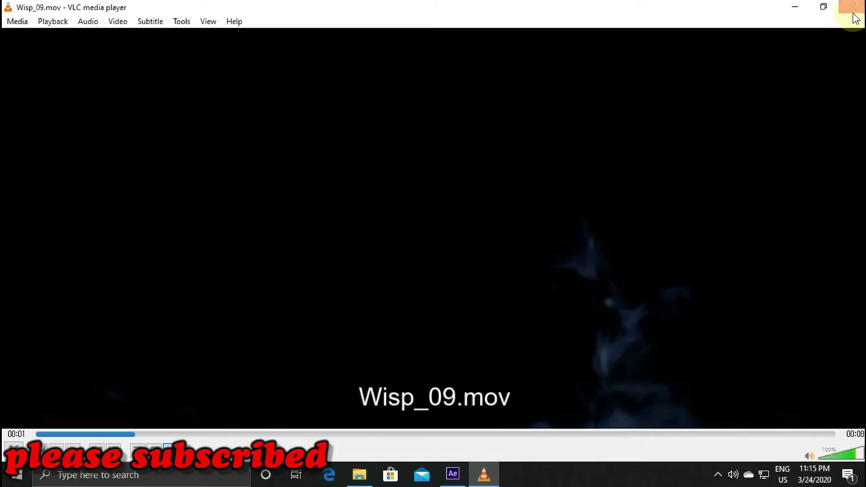
click(853, 7)
double_click(792, 174)
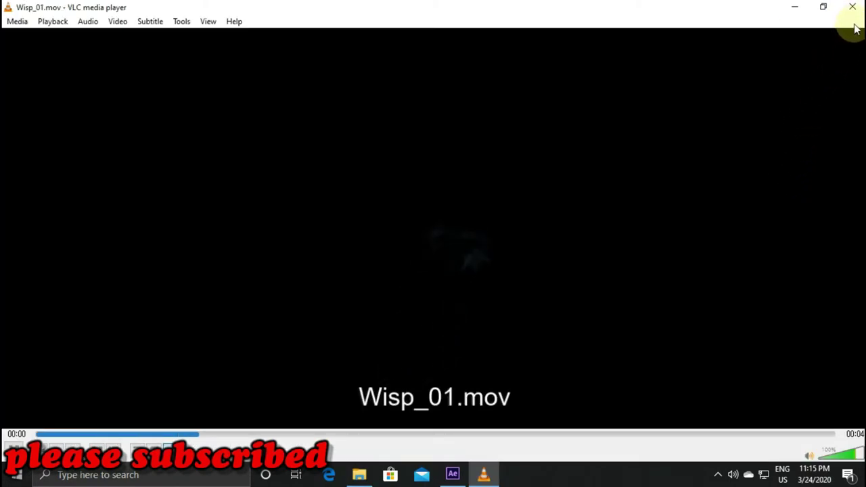
click(854, 8)
double_click(728, 174)
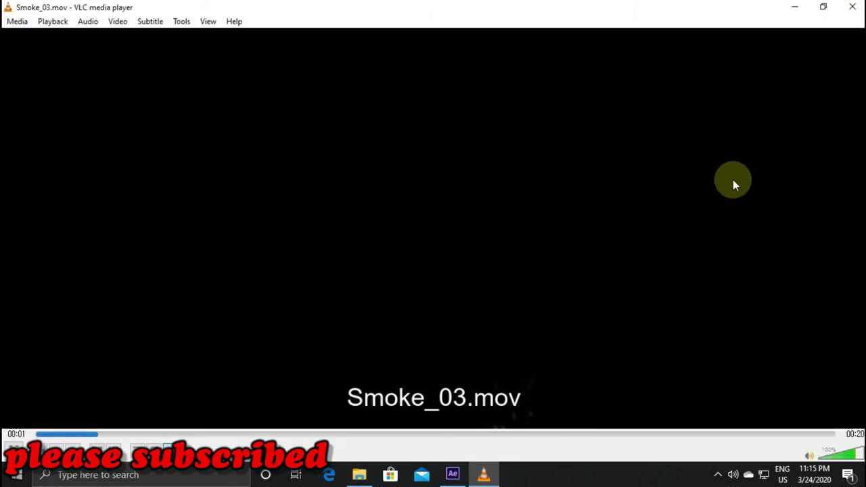
click(851, 13)
double_click(680, 178)
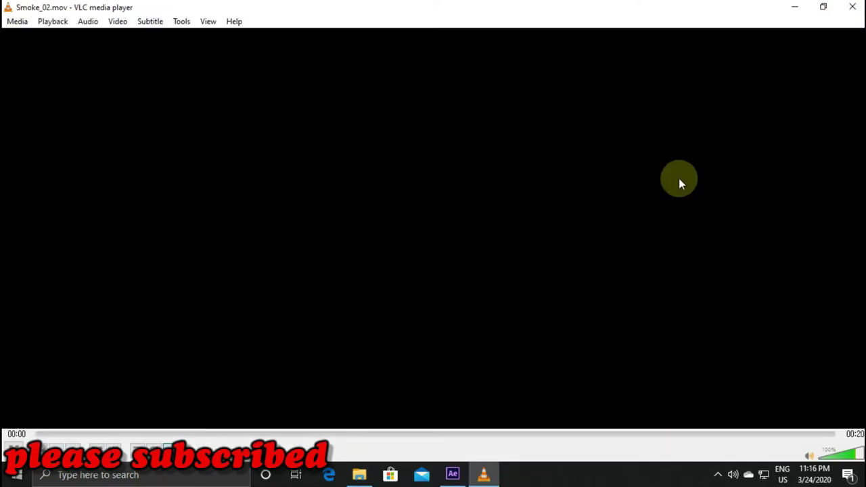
click(854, 8)
double_click(602, 190)
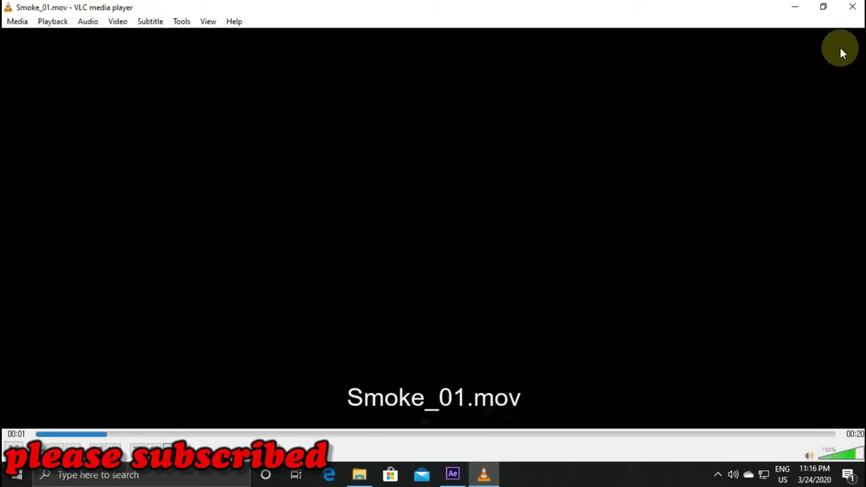
click(854, 8)
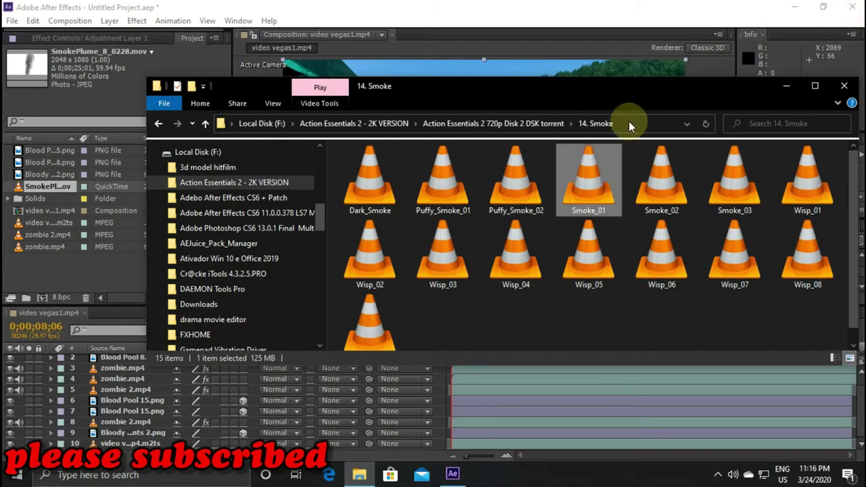
double_click(528, 182)
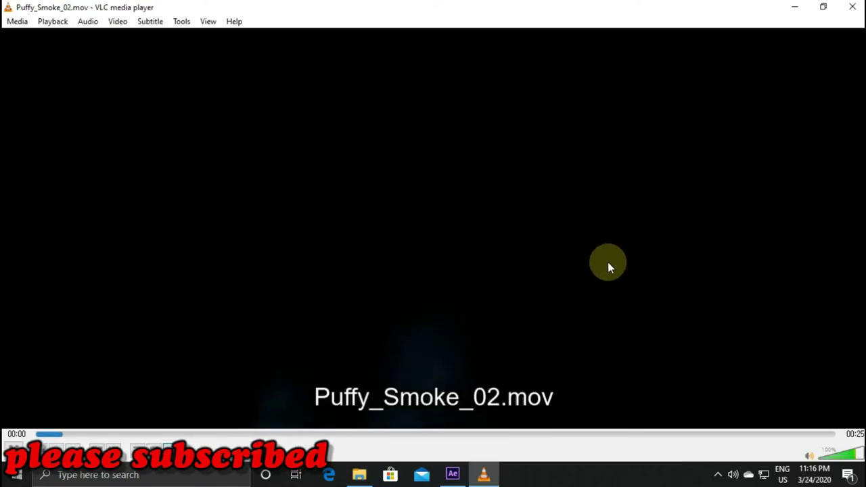
click(854, 8)
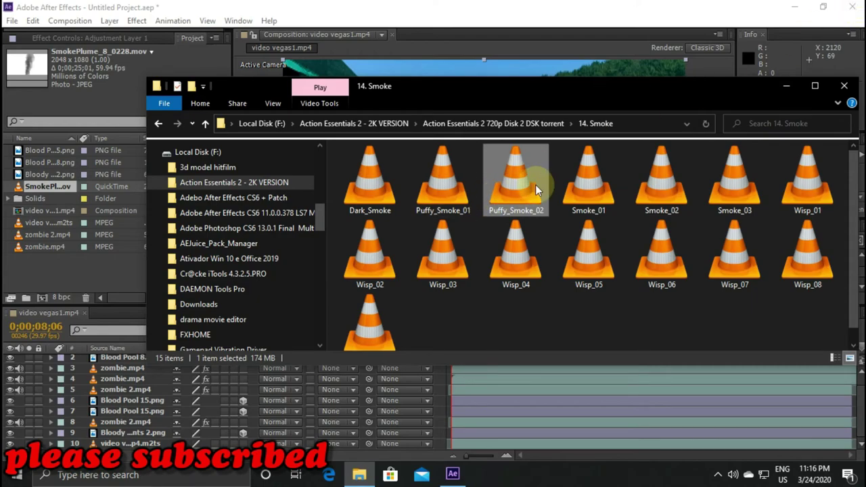
Step: Import Puffy_Smoke_02.mov into the composition, move it lower and scale it to about 172% by 140%
drag(433, 191, 101, 277)
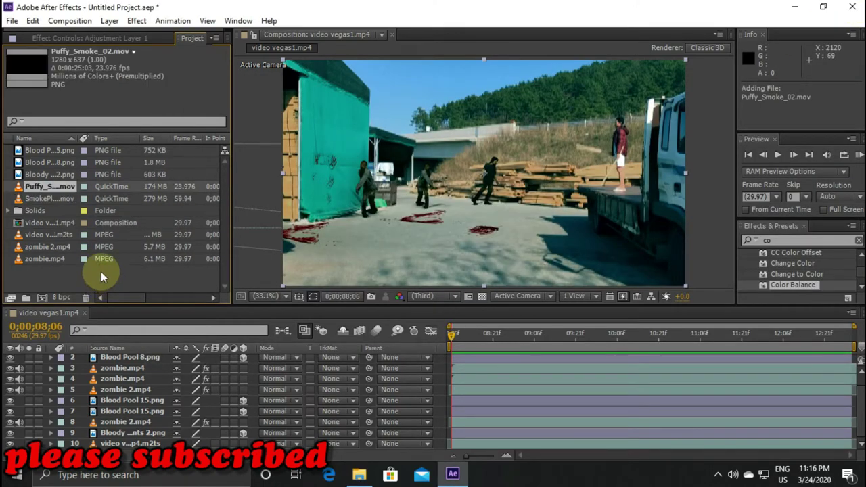
drag(70, 192, 122, 372)
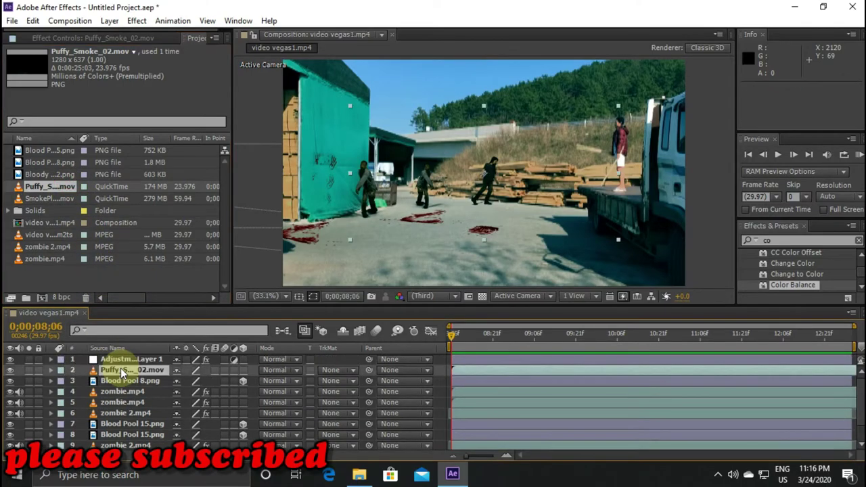
drag(456, 214, 433, 268)
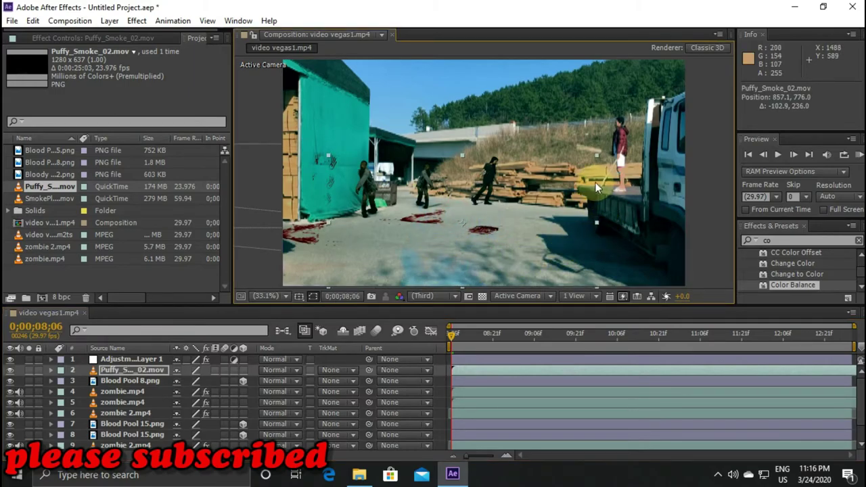
drag(601, 156, 689, 129)
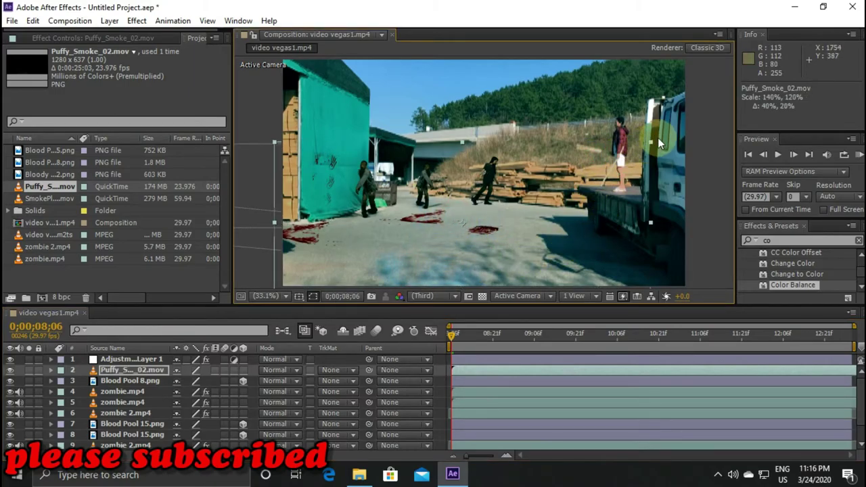
Step: Enlarge the smoke layer to about 302% by 247% and shift it left, checking with previews
click(778, 155)
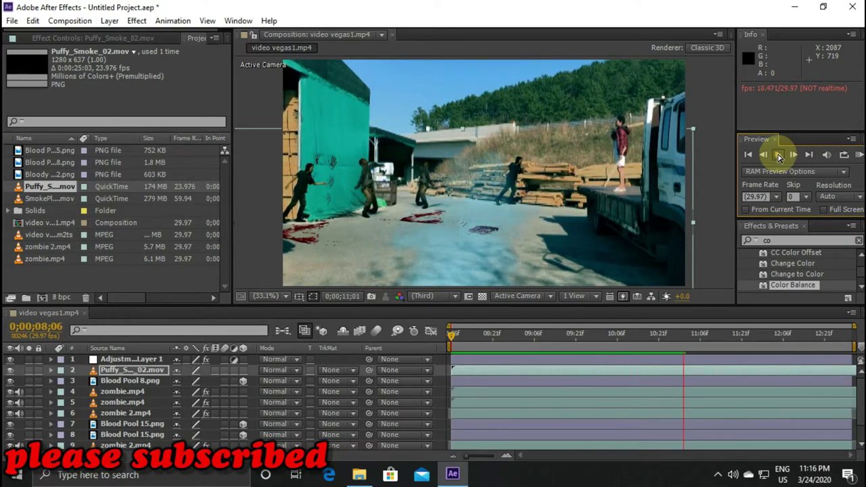
click(779, 156)
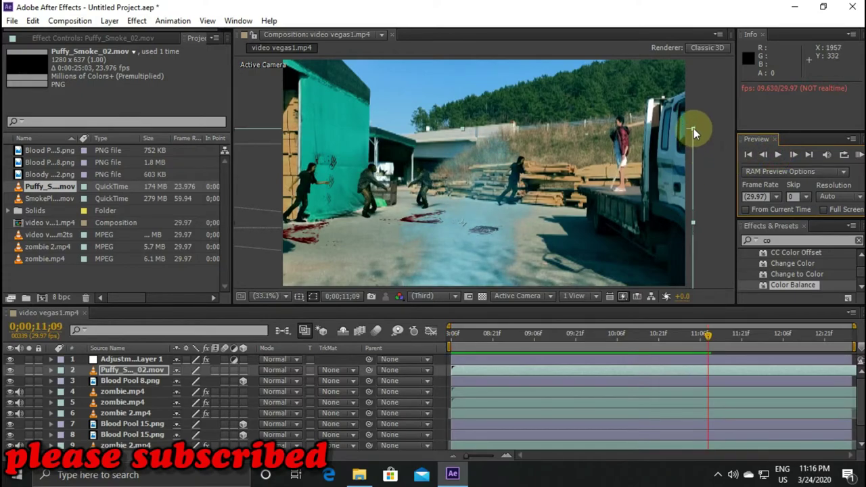
drag(694, 128, 863, 51)
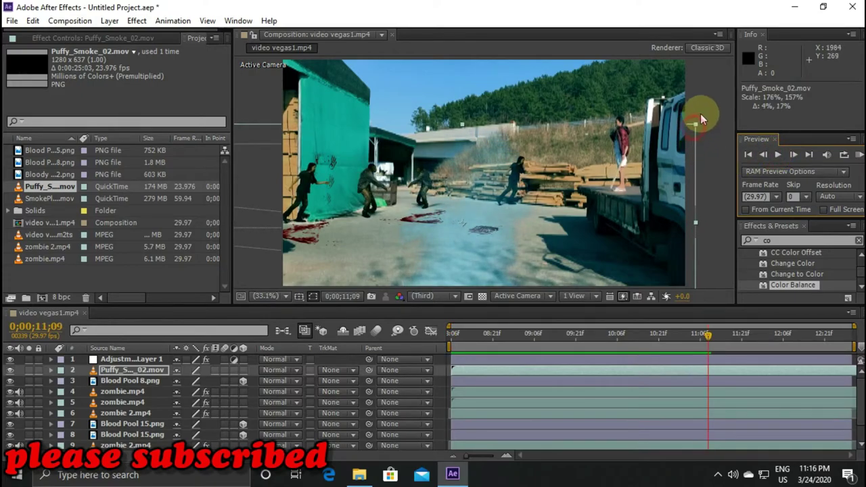
click(779, 155)
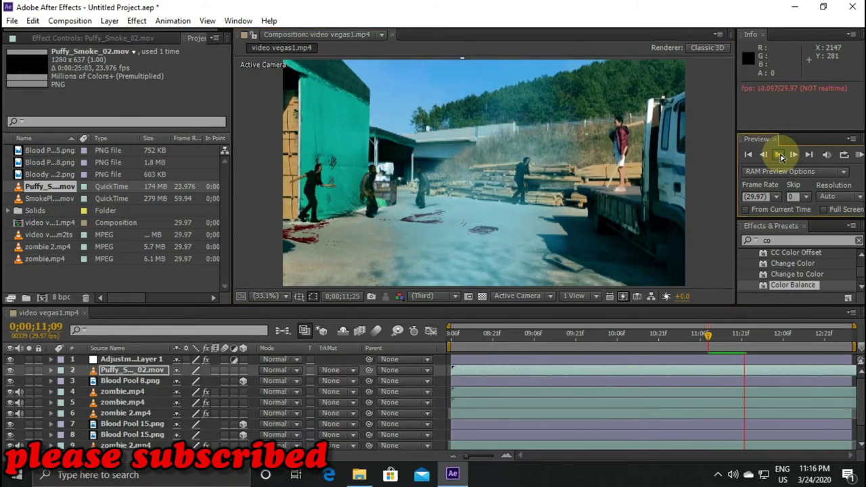
click(486, 225)
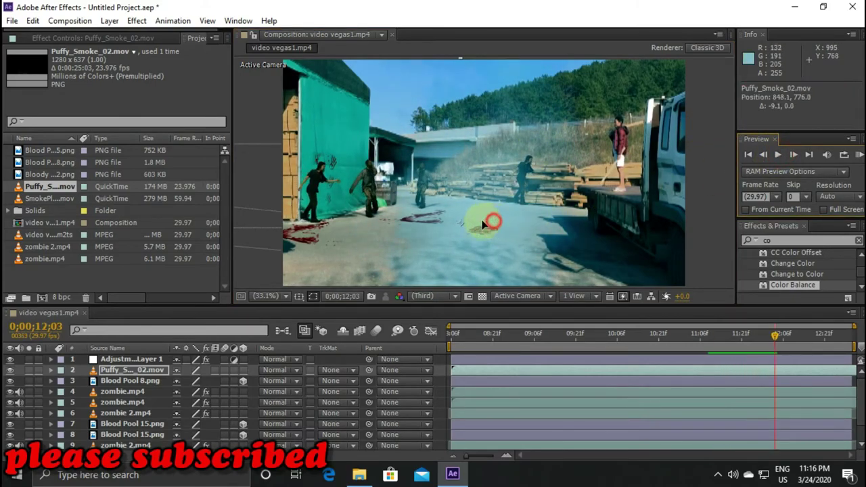
drag(483, 223, 392, 219)
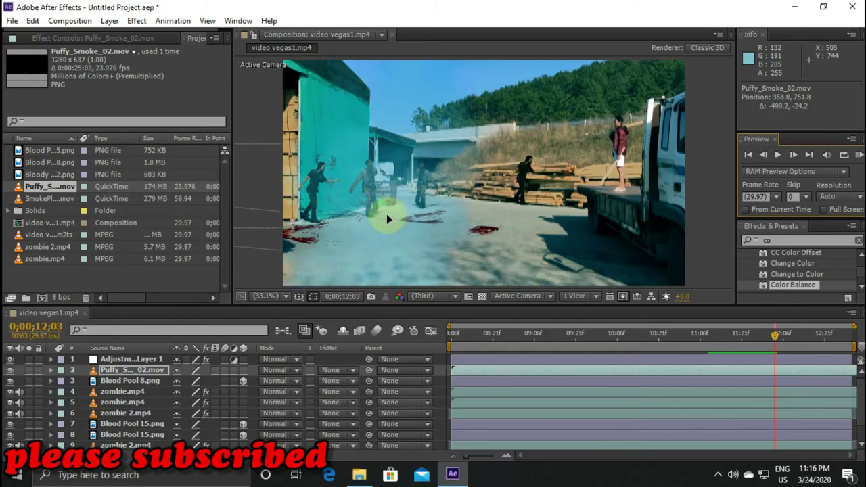
click(385, 219)
Step: Preview again, stop at 0;00;09;00 and select the Puffy_Smoke_02 layer
click(778, 155)
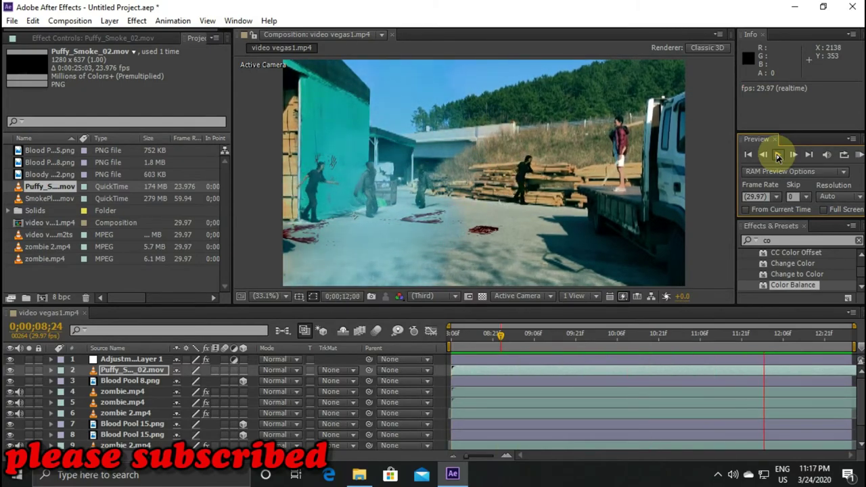
click(778, 156)
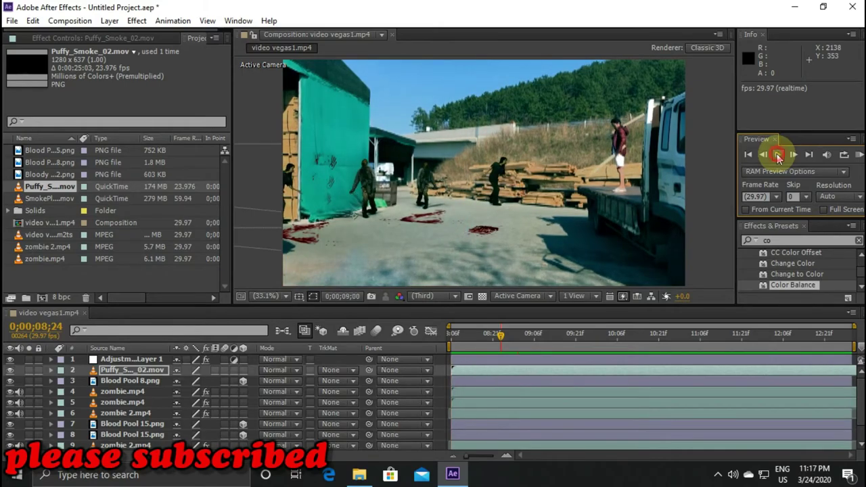
click(515, 348)
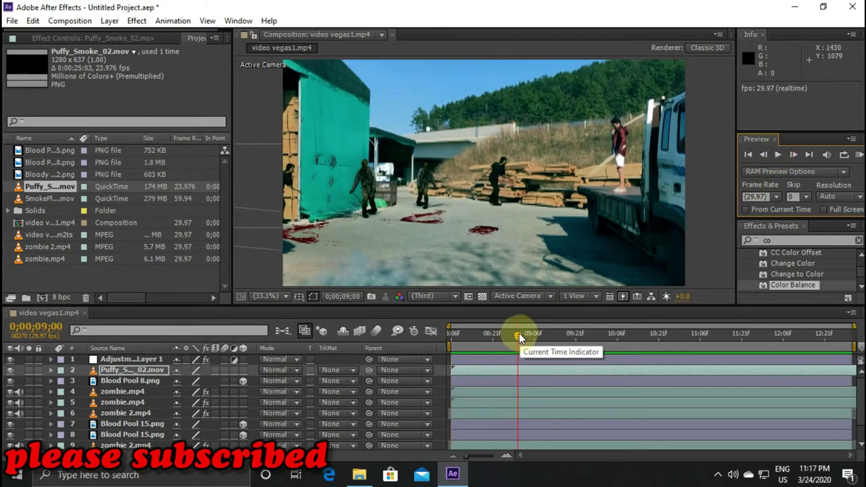
click(501, 371)
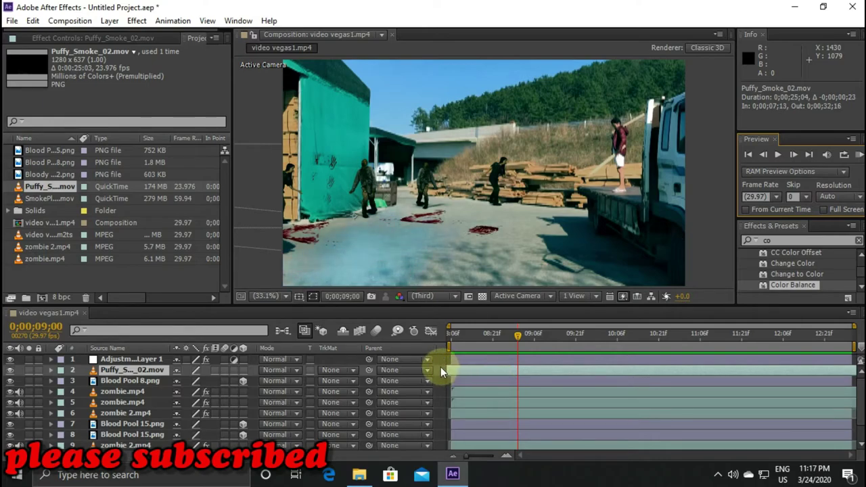
Step: Slide the Puffy_Smoke_02 layer earlier so its in point is 0;00;05;09
drag(559, 371, 511, 372)
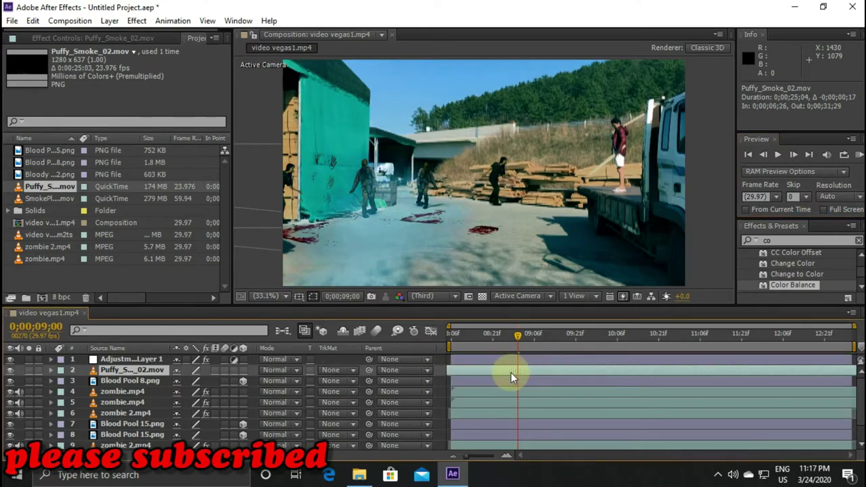
drag(518, 335, 429, 345)
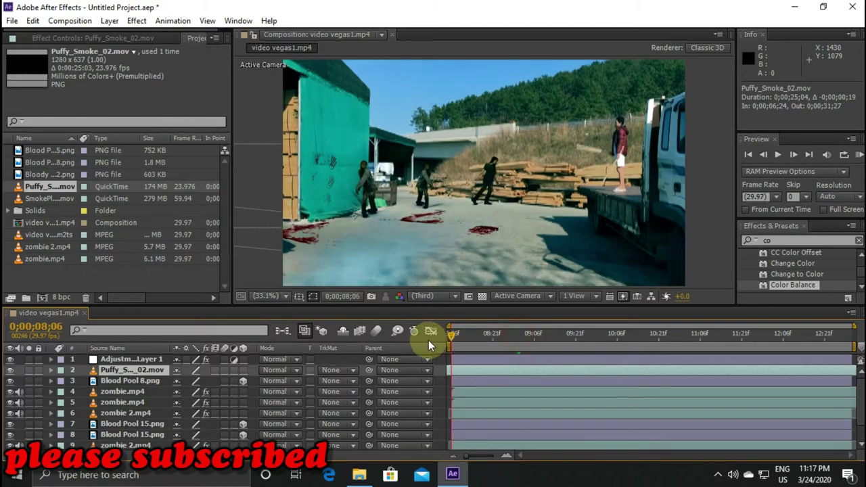
drag(522, 371, 476, 370)
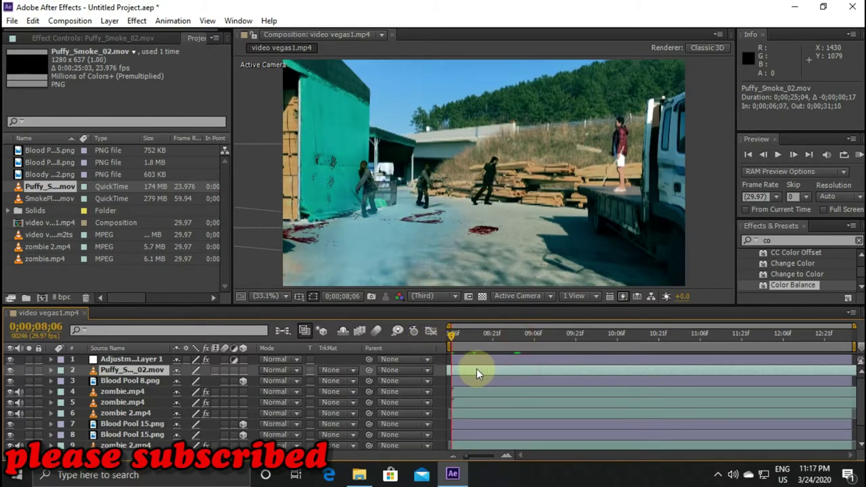
drag(544, 369, 490, 365)
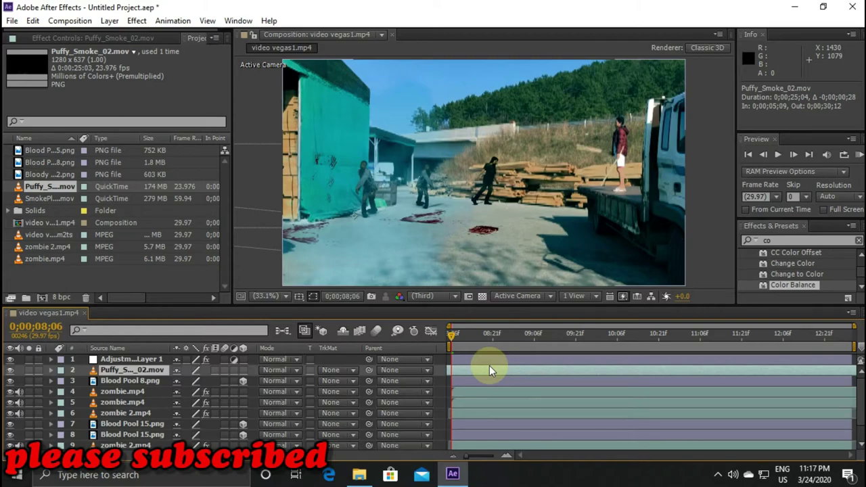
Step: Duplicate the smoke layer and move the copy right to about 1235.3, 703.4, previewing the result
key(ctrl+d)
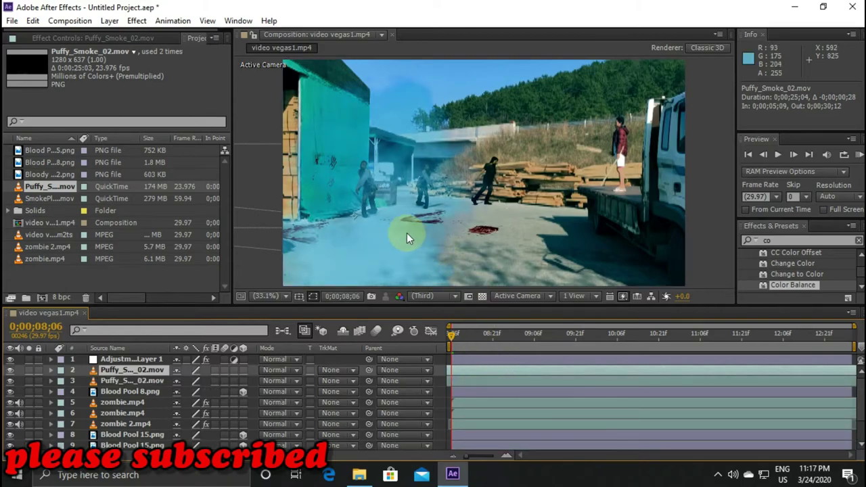
drag(407, 233, 636, 240)
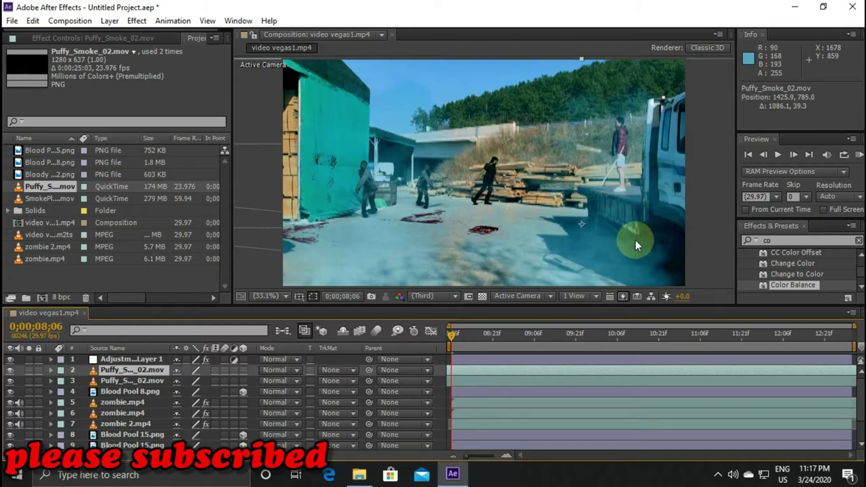
click(777, 154)
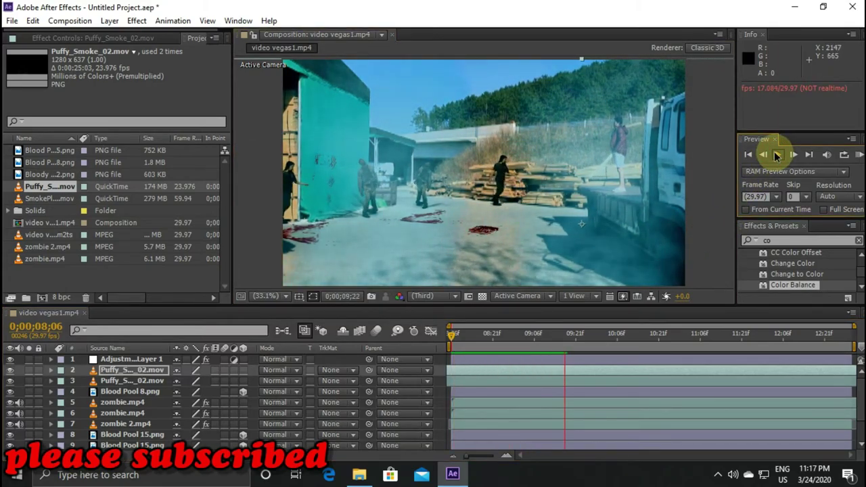
click(777, 155)
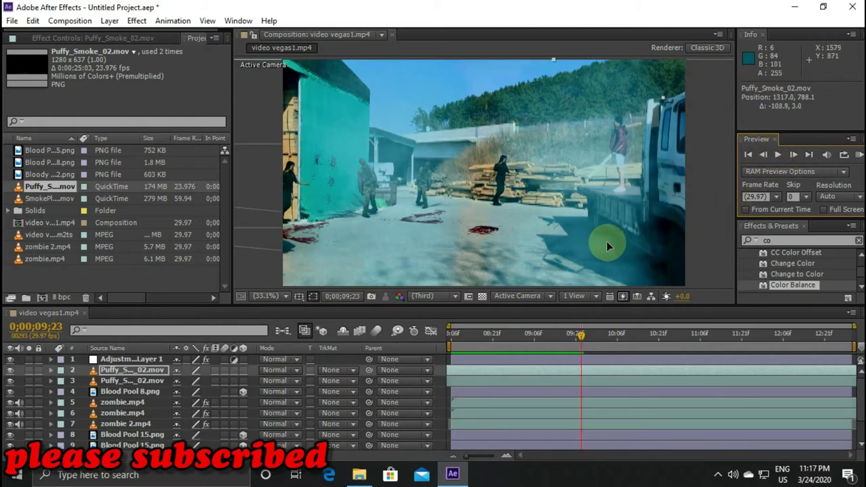
drag(636, 245, 595, 248)
click(778, 155)
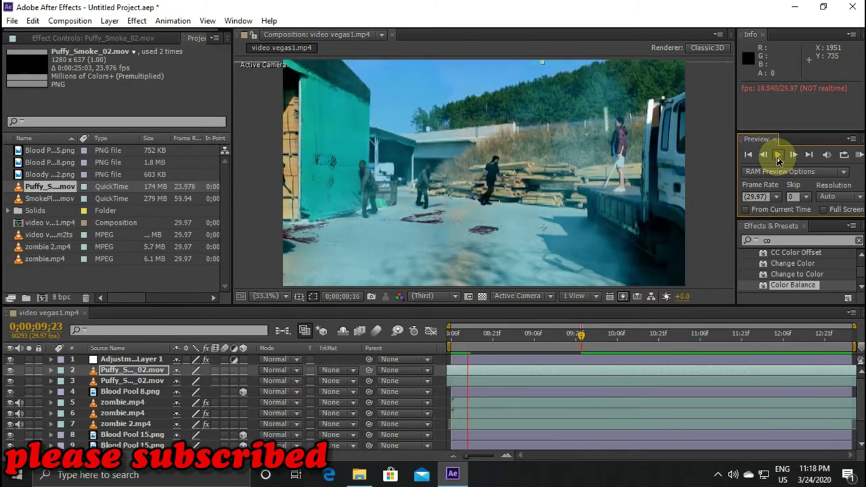
click(779, 156)
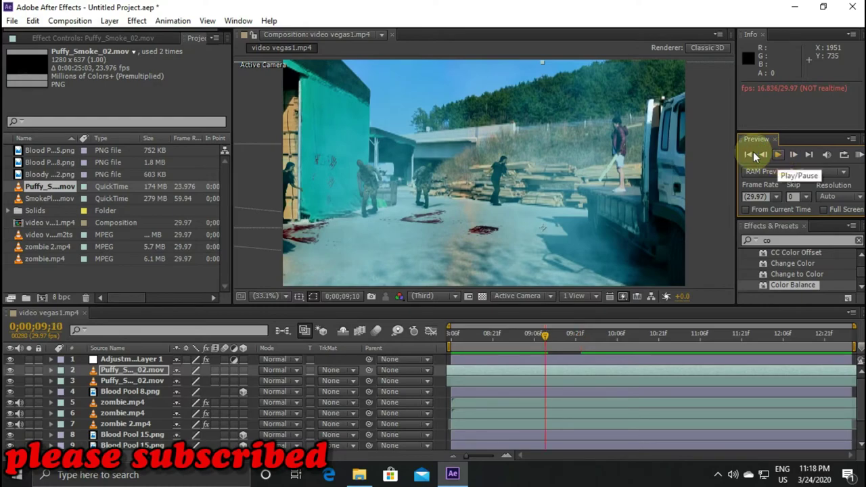
drag(536, 138, 535, 118)
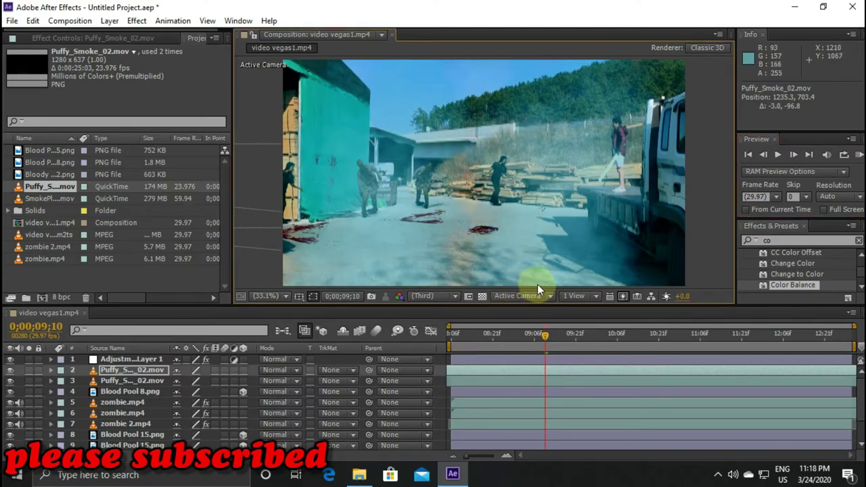
Step: Scale the first Puffy_Smoke_02 layer up to 565.0, 462.5%
click(52, 369)
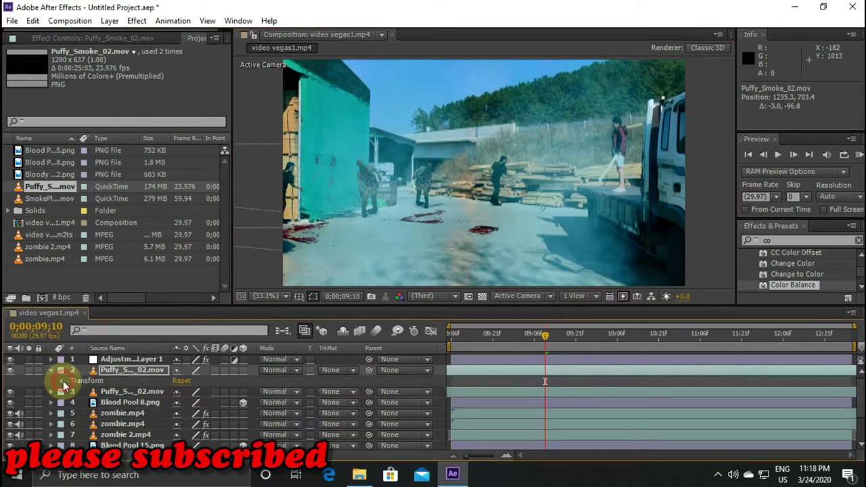
click(62, 381)
click(117, 415)
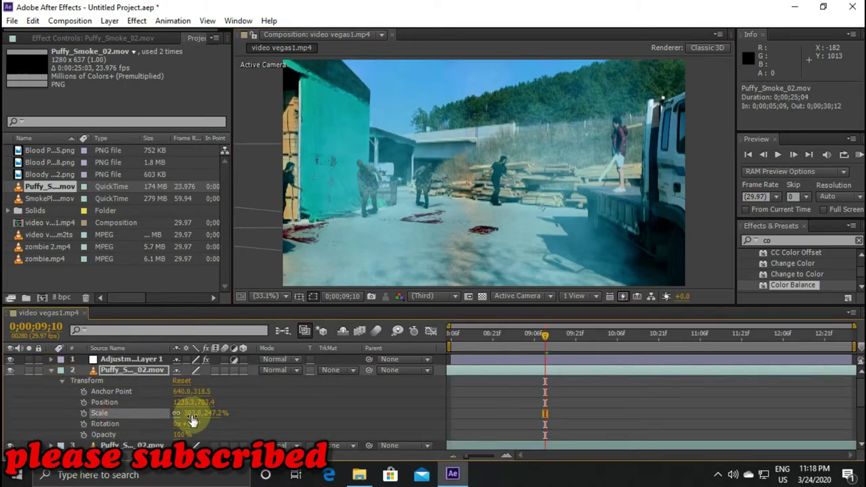
drag(192, 421, 361, 417)
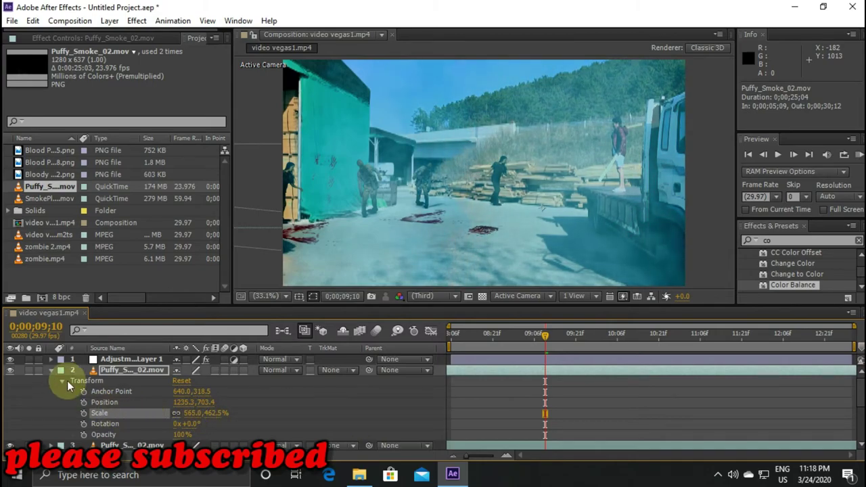
click(52, 371)
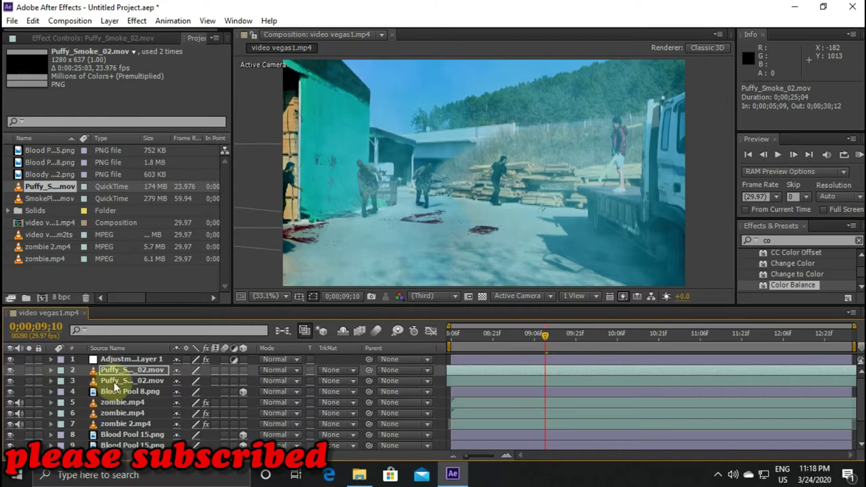
Step: Scale the second smoke layer up to 640.0, 523.9% and preview the composition
click(57, 385)
click(51, 382)
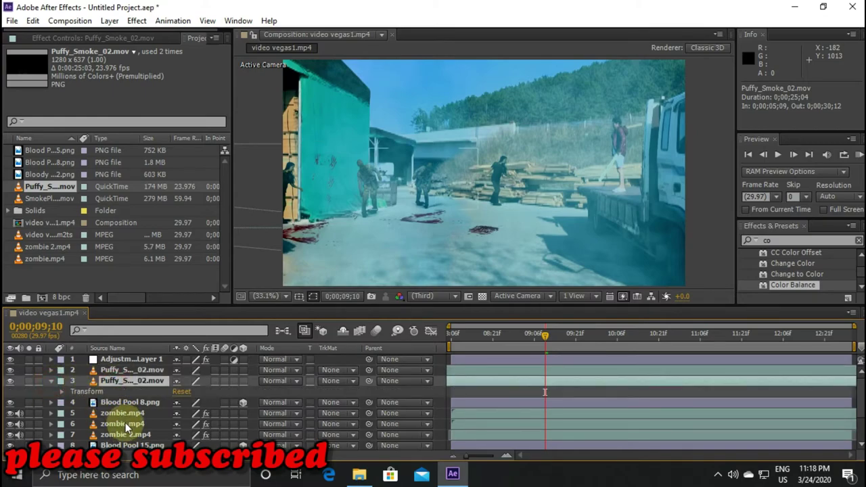
click(62, 392)
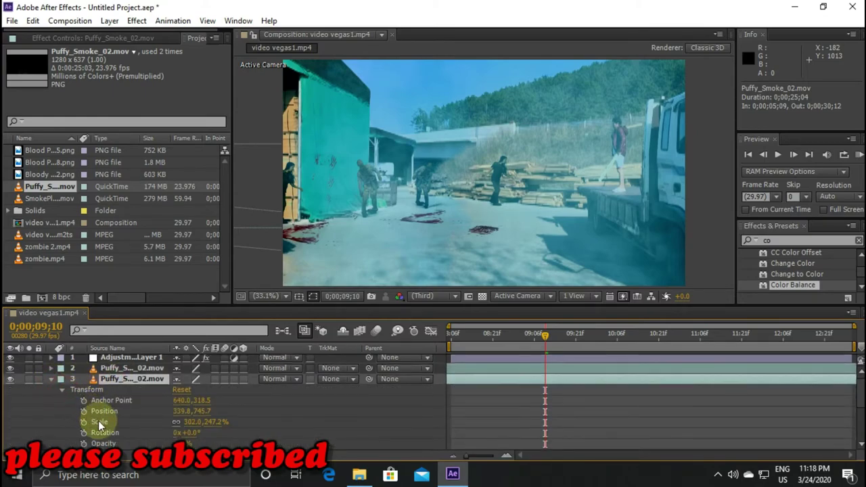
drag(192, 422, 411, 438)
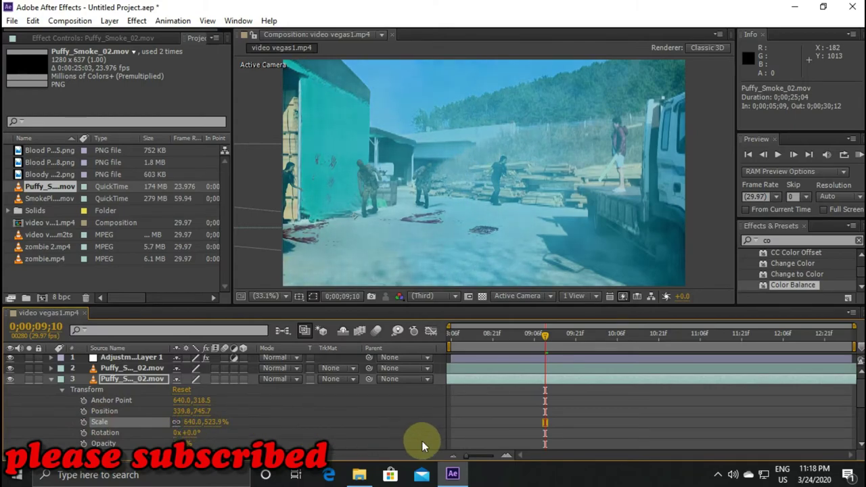
click(51, 379)
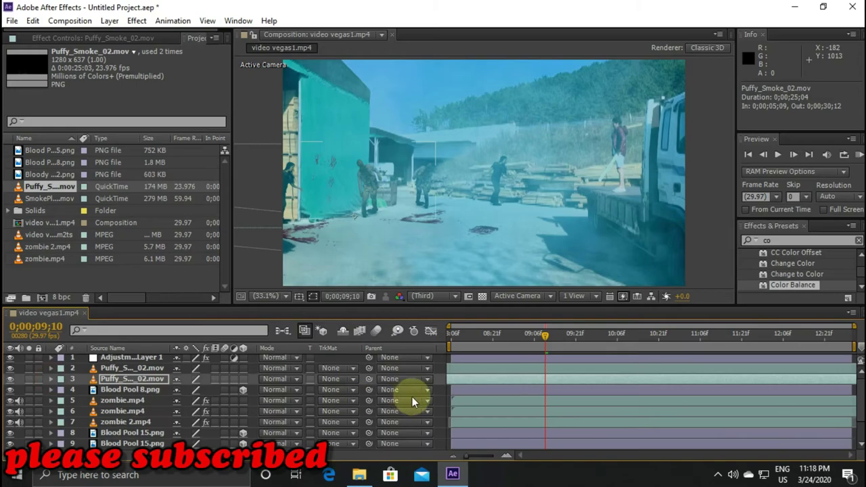
click(780, 155)
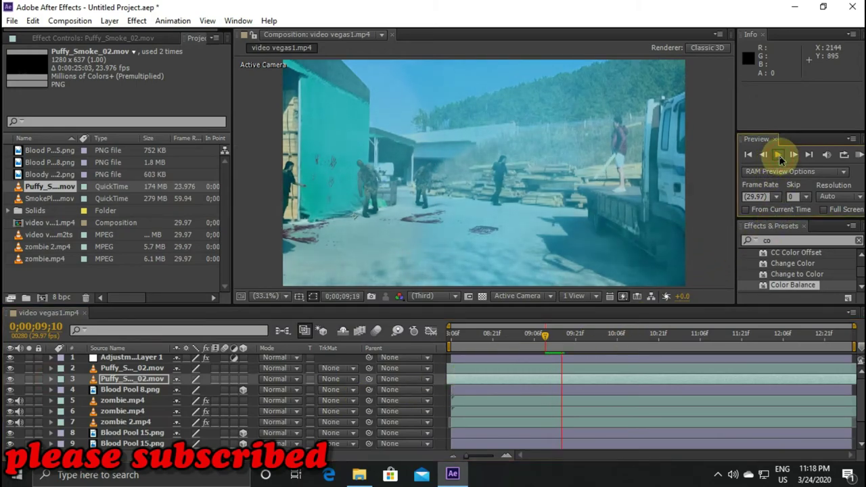
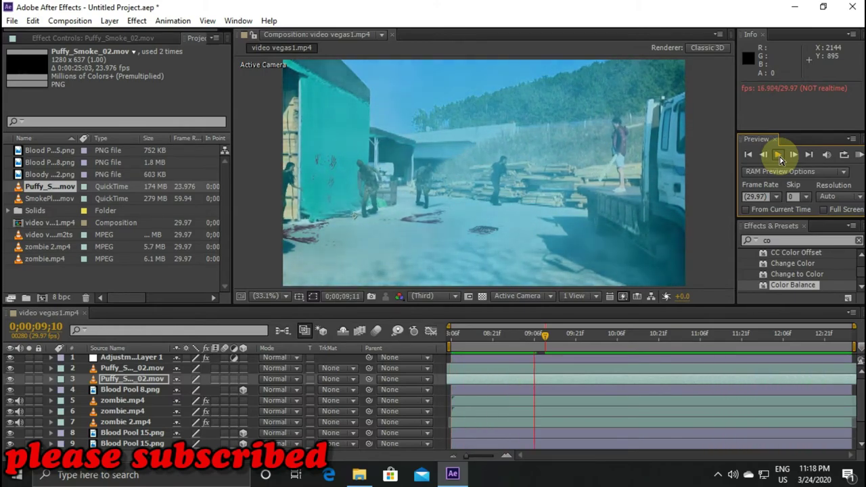
Step: Stop the preview and shift layer 3's Puffy_Smoke_02 clip to start at 0;00;06;00
click(779, 155)
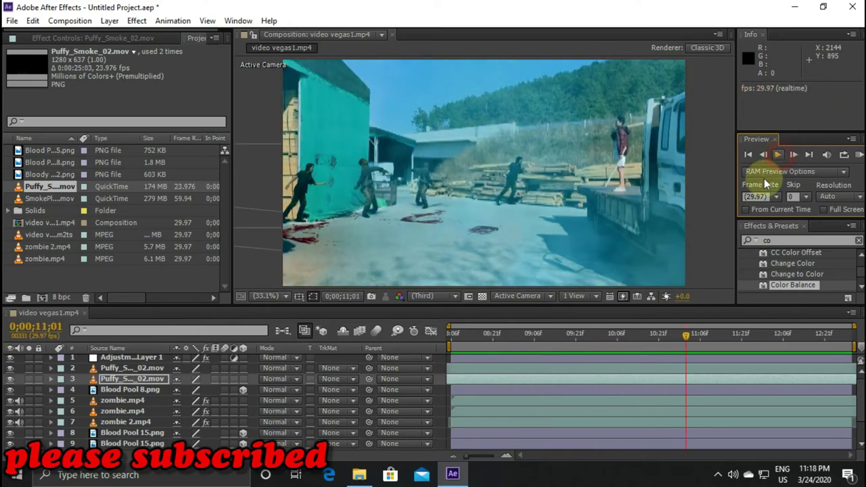
click(683, 337)
drag(679, 337, 412, 350)
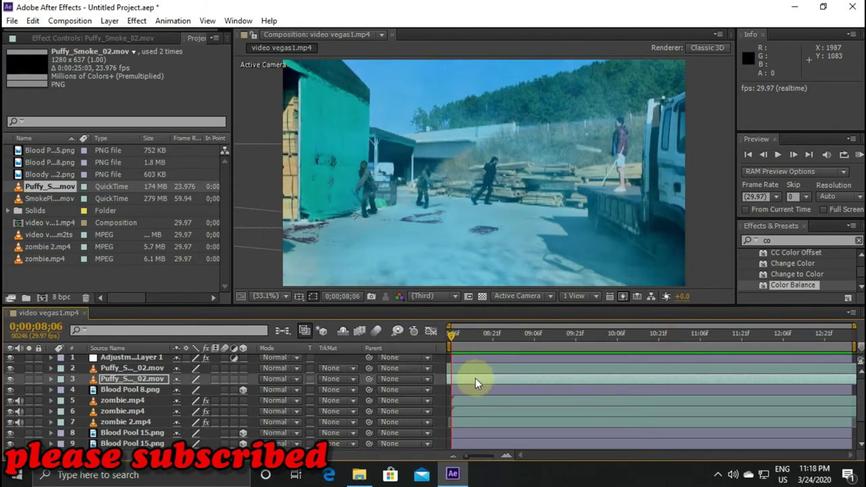
click(474, 383)
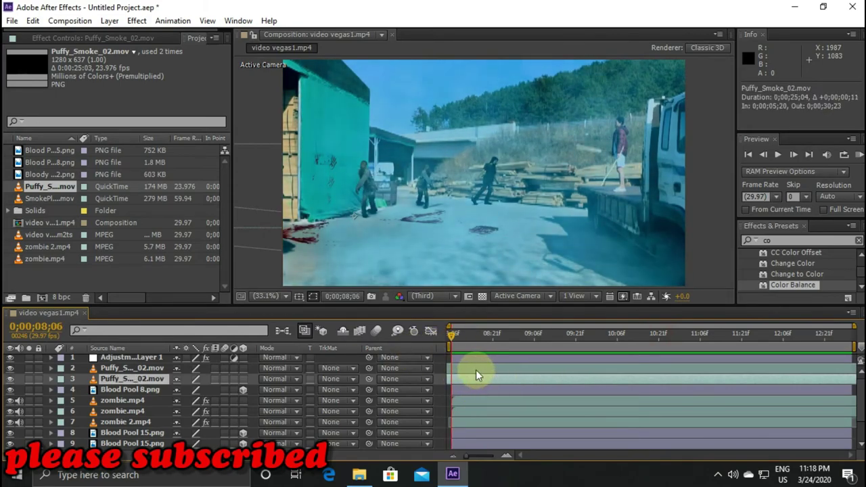
click(475, 369)
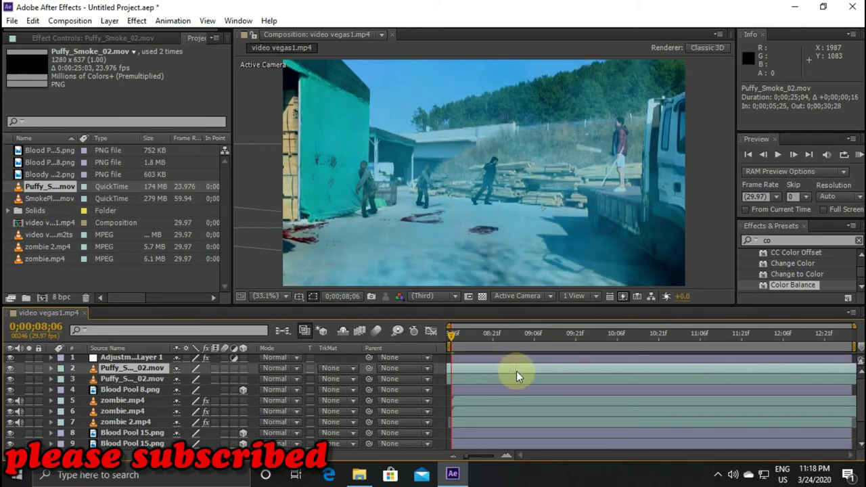
click(488, 379)
drag(502, 379, 516, 379)
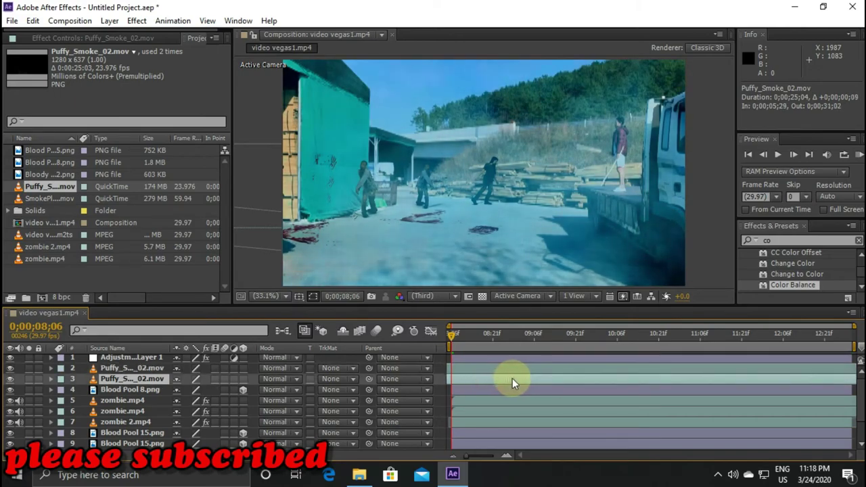
Step: Preview the composition again and return to its start
click(778, 157)
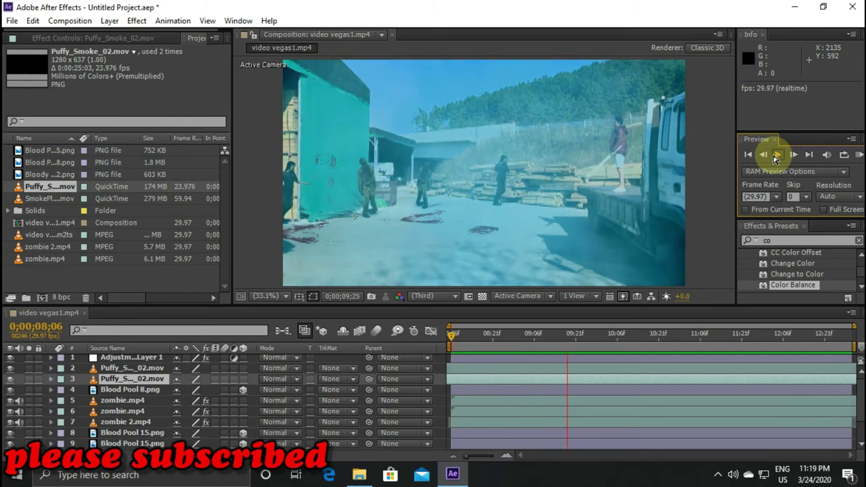
click(776, 157)
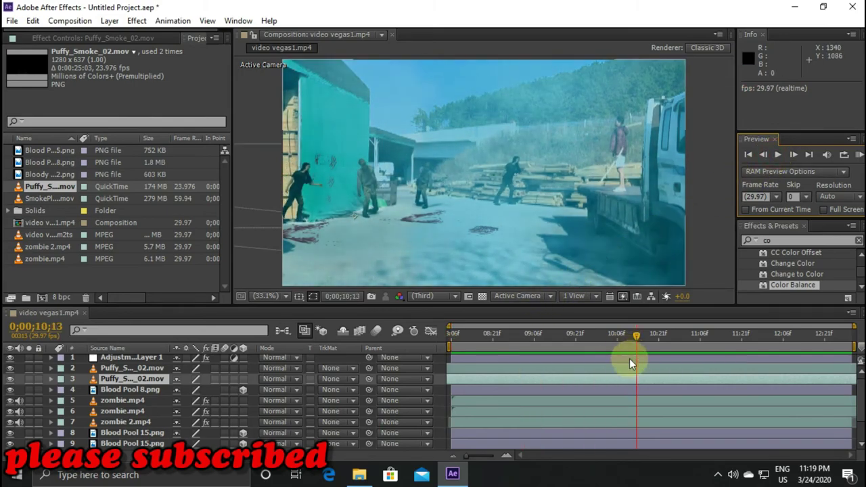
drag(636, 336, 432, 349)
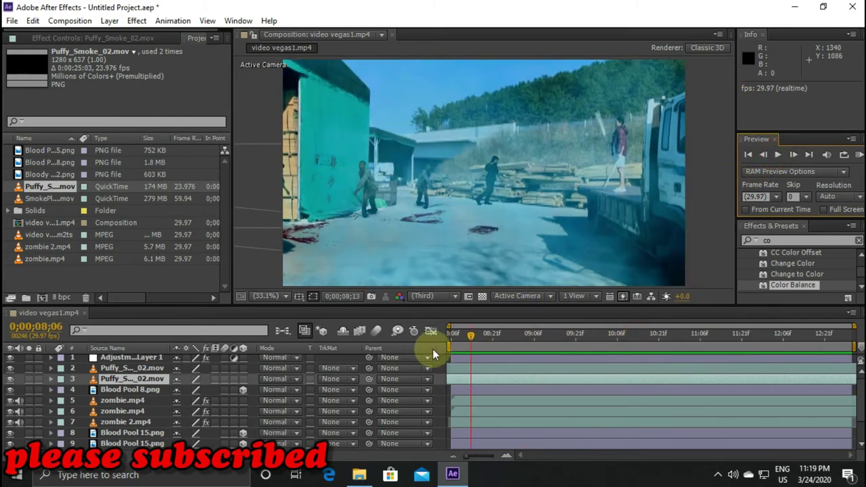
scroll(156, 406, down, 3)
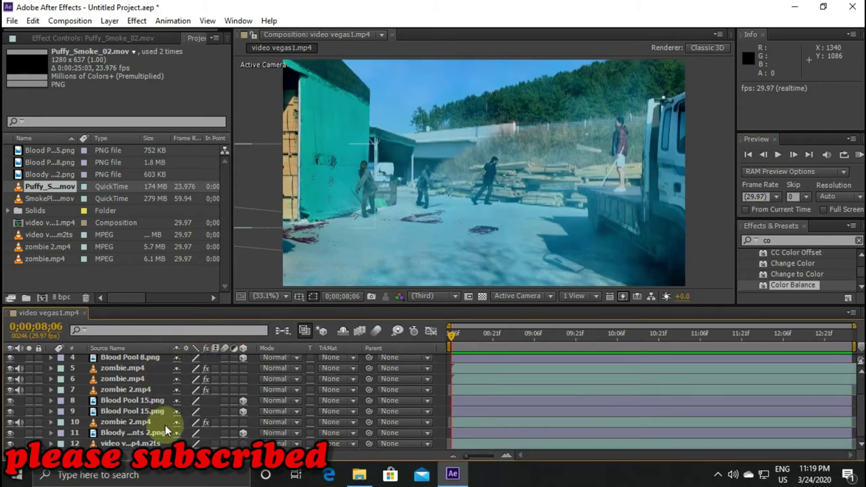
Step: Bring up the 14. Smoke Explorer window and go up to its parent folder
mouse_move(360, 477)
click(358, 446)
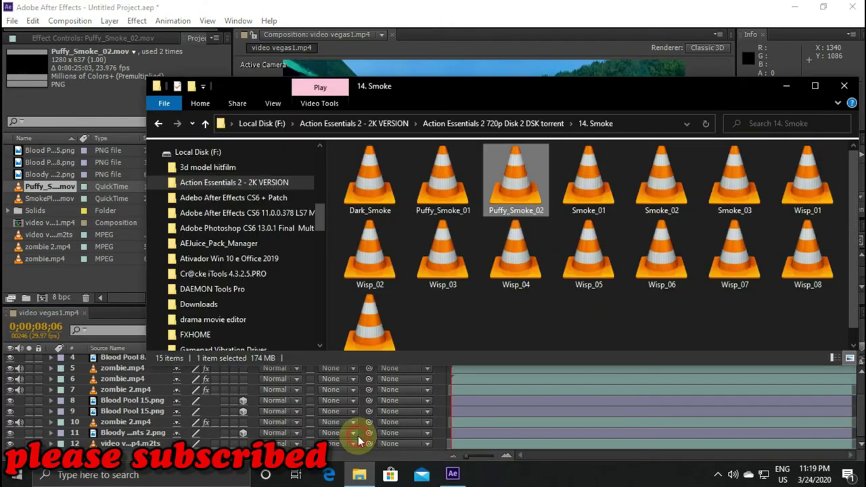
click(157, 125)
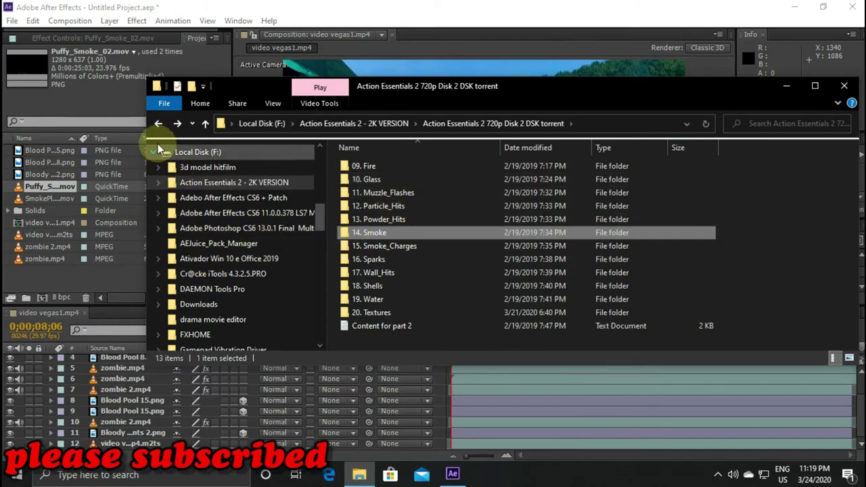
scroll(221, 284, down, 2)
scroll(222, 284, down, 1)
scroll(221, 284, down, 1)
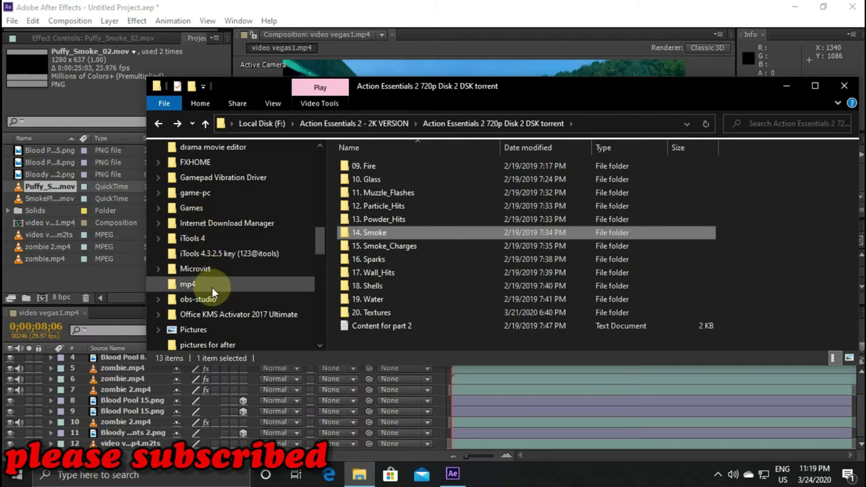
Step: Open the mp4 folder, then the sound fx folder on Local Disk (F:)
click(211, 288)
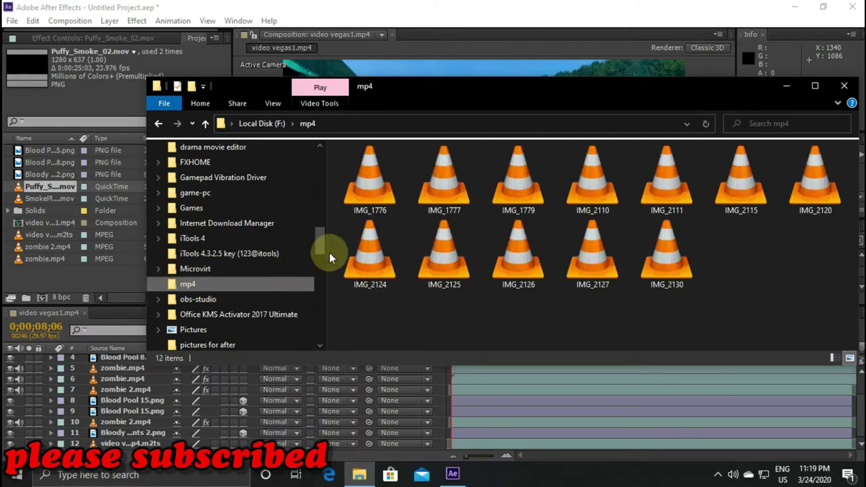
scroll(234, 291, down, 1)
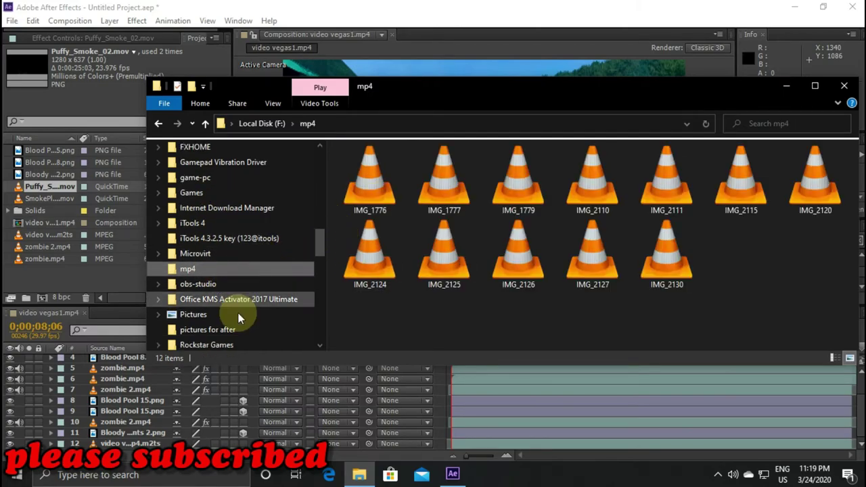
scroll(236, 308, down, 1)
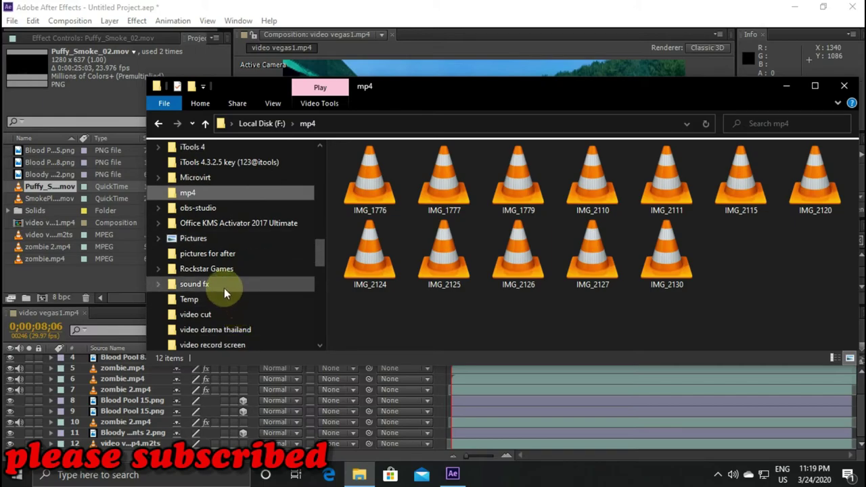
click(224, 286)
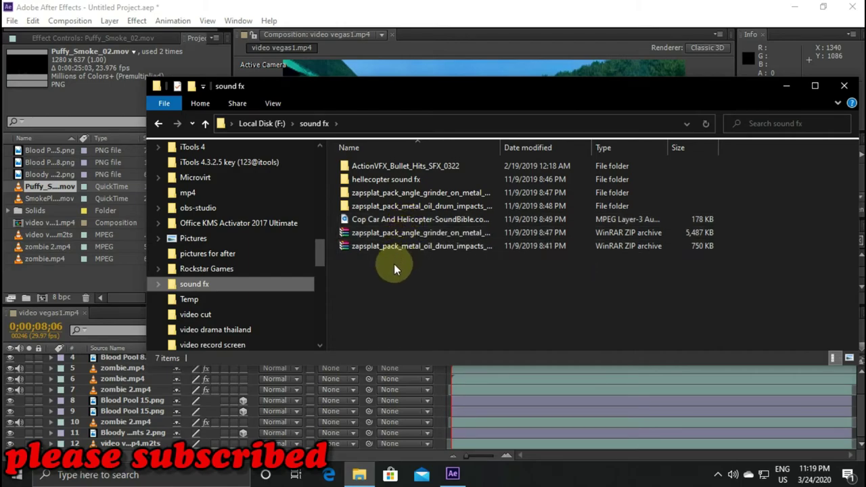
Step: Browse the angle grinder and ActionVFX_Bullet_Hits_SFX_0322 sound folders
double_click(387, 193)
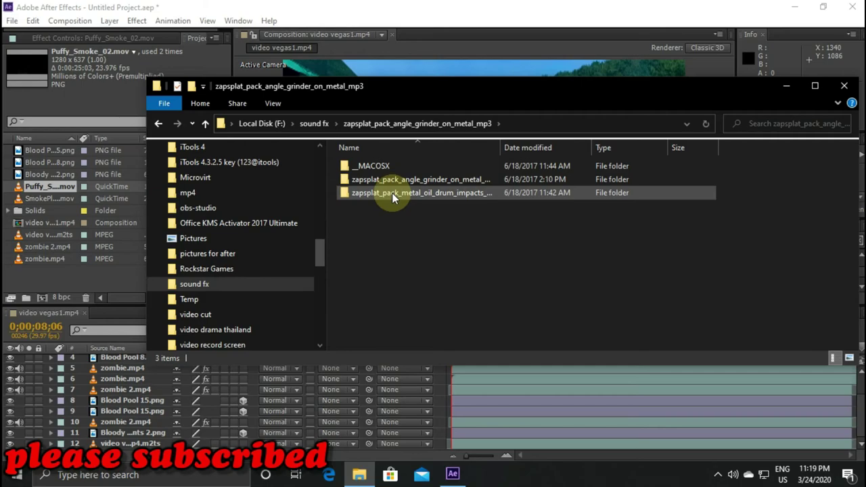
double_click(392, 182)
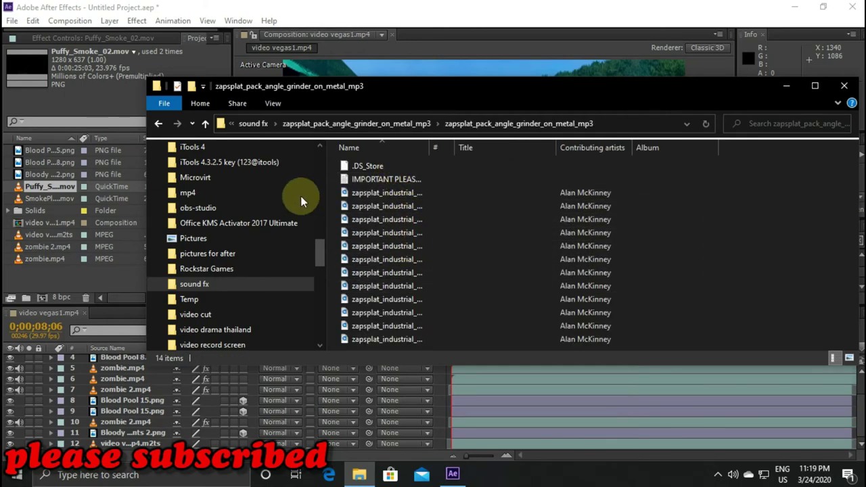
click(160, 125)
click(160, 124)
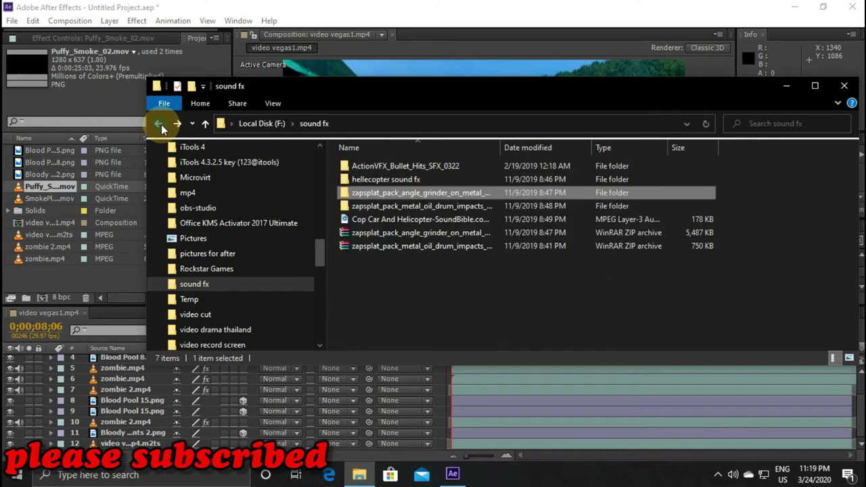
double_click(385, 169)
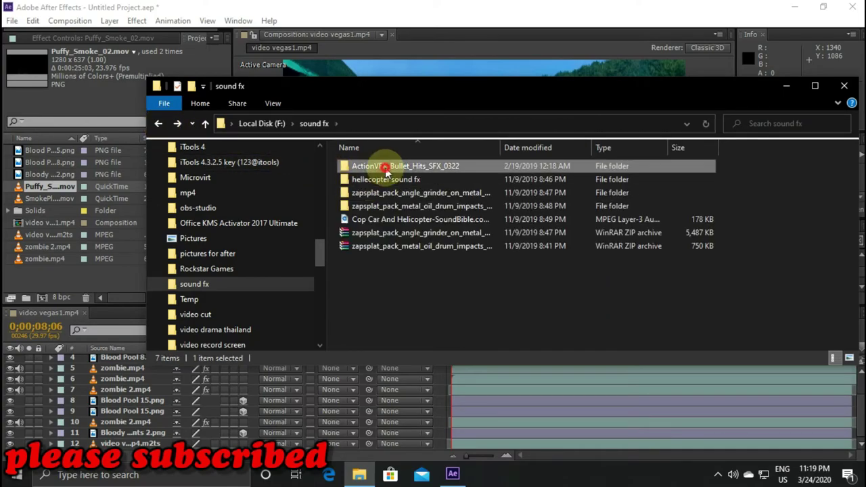
Step: Go back up to the Action Essentials 2 - 2K VERSION folder
click(160, 124)
click(160, 124)
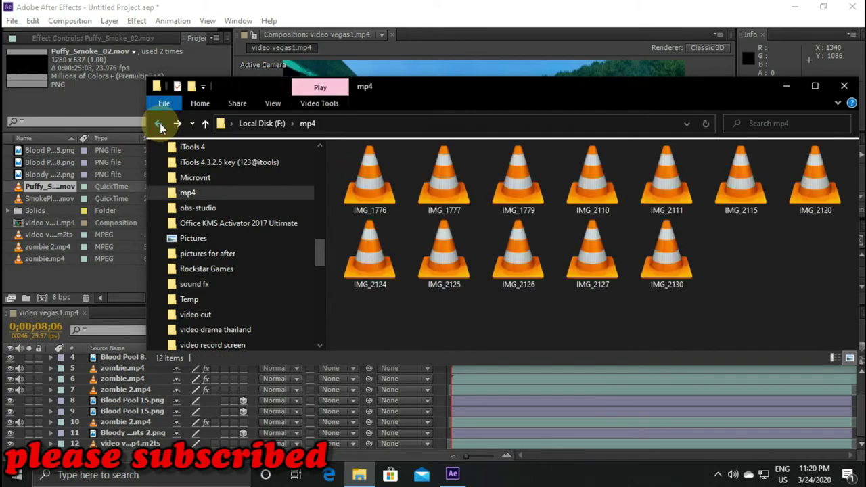
click(160, 124)
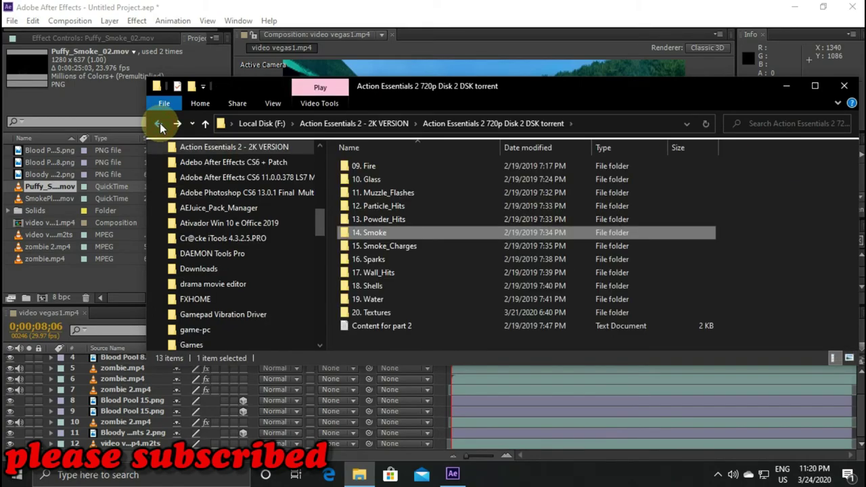
scroll(235, 330, down, 2)
scroll(235, 331, down, 2)
scroll(235, 328, down, 2)
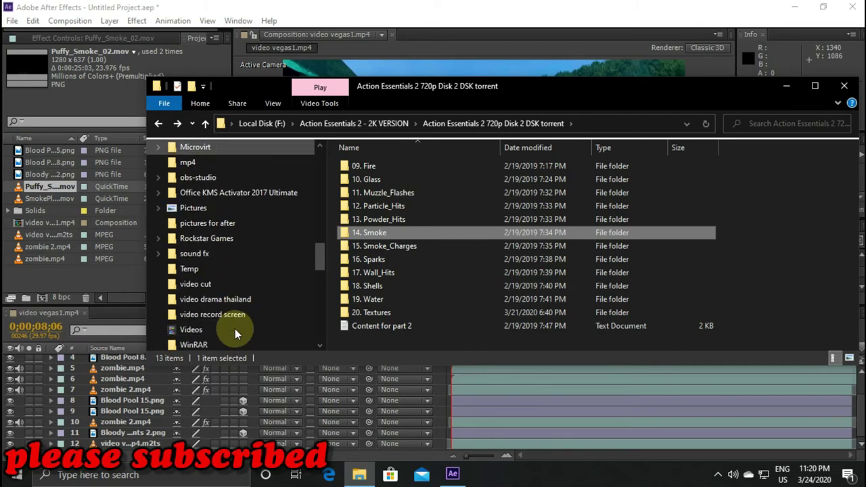
scroll(235, 329, down, 3)
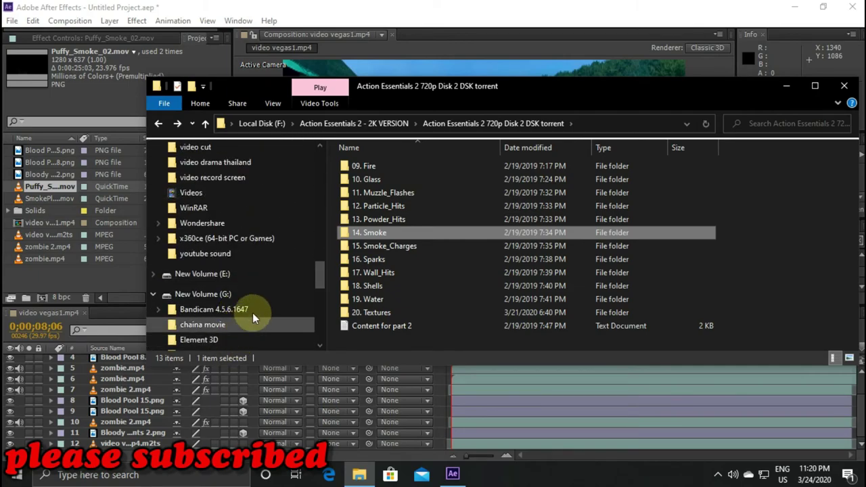
scroll(253, 312, down, 2)
scroll(254, 310, down, 2)
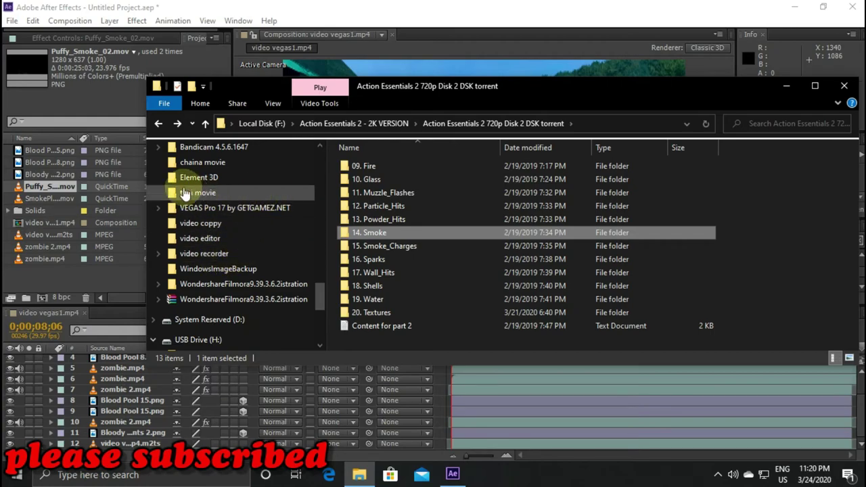
click(159, 124)
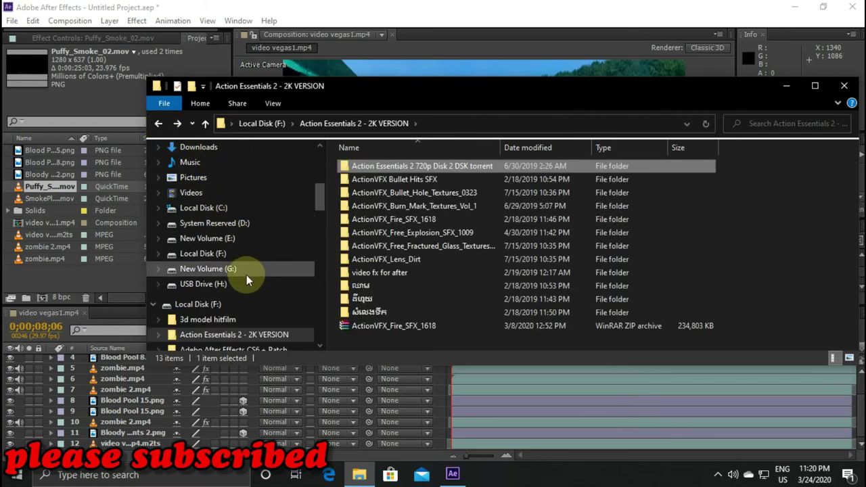
Step: Open the sound fx folder on New Volume (E:) and find the Zombie Long Death file
click(188, 240)
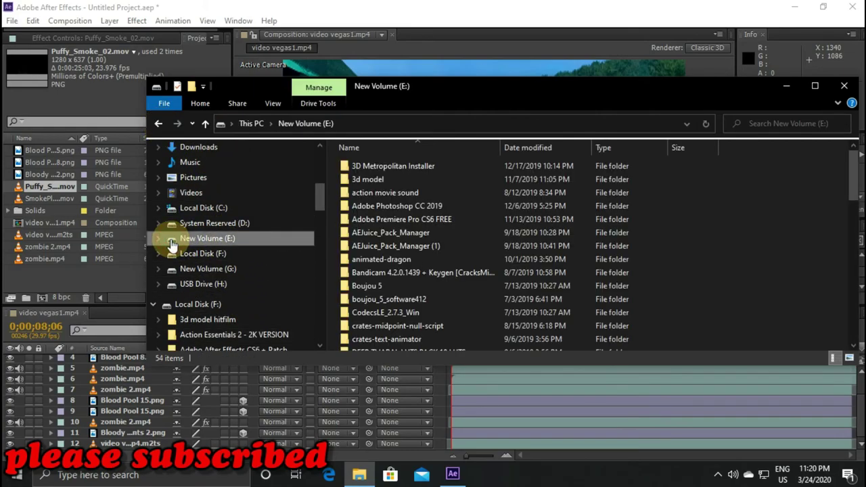
scroll(495, 299, down, 1)
scroll(495, 299, down, 4)
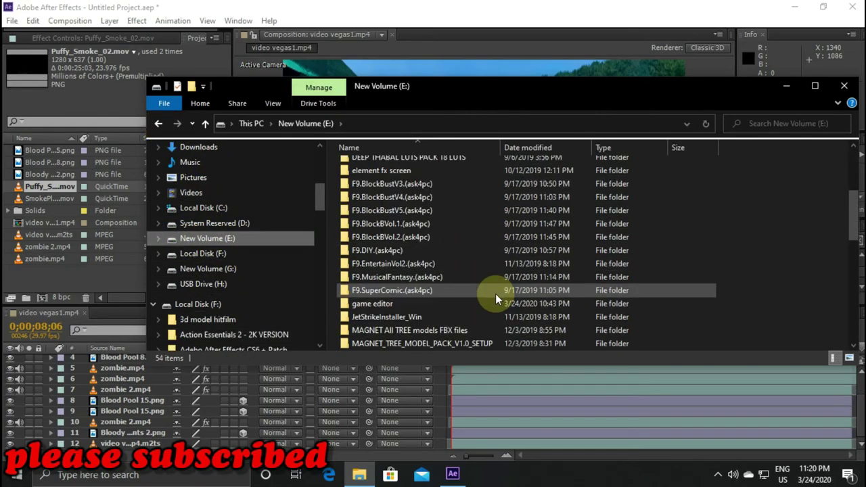
scroll(495, 299, down, 1)
scroll(495, 294, down, 2)
scroll(495, 293, down, 1)
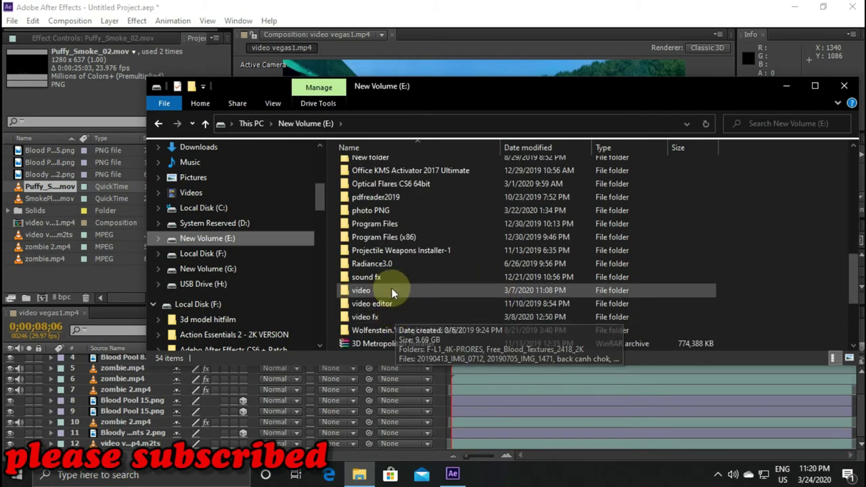
double_click(379, 277)
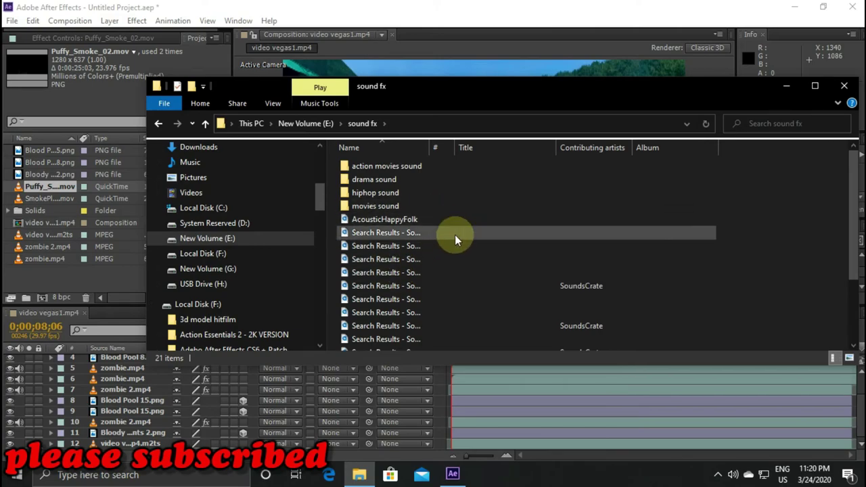
scroll(456, 243, down, 2)
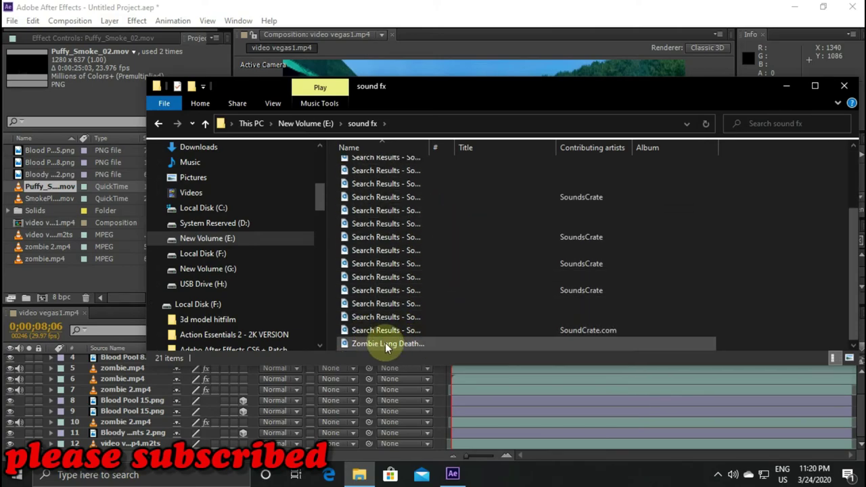
Step: Import the Zombie death MP3, add it as layer 13, and raise its Audio Levels to +12 dB
drag(382, 344, 96, 287)
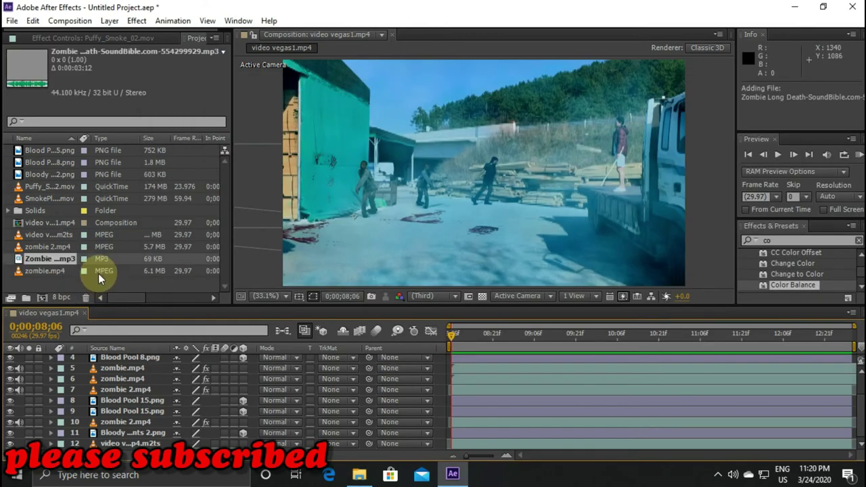
drag(37, 257, 58, 444)
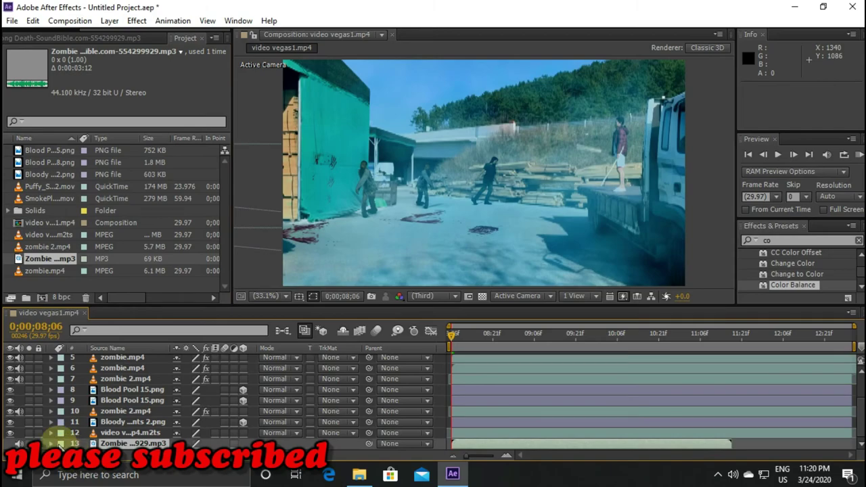
click(51, 444)
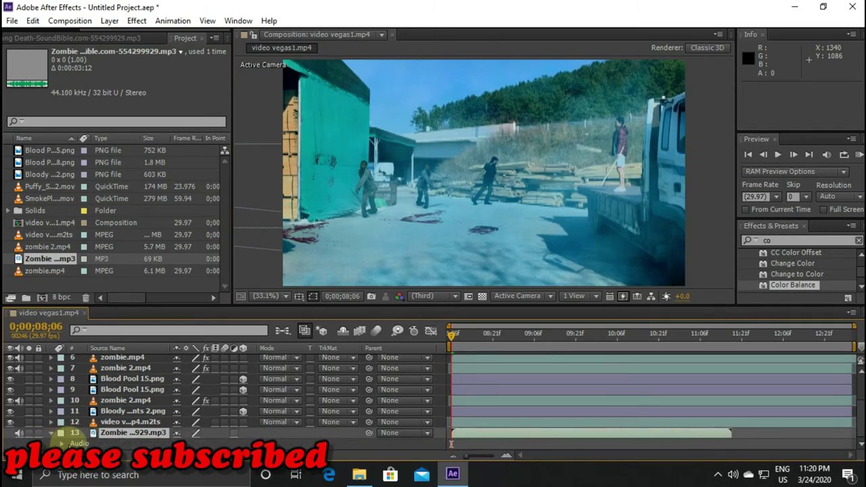
click(61, 443)
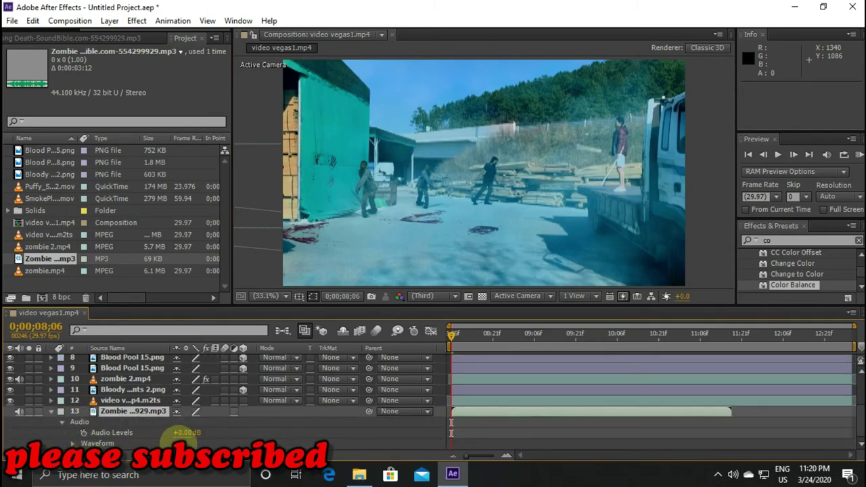
drag(183, 433, 291, 437)
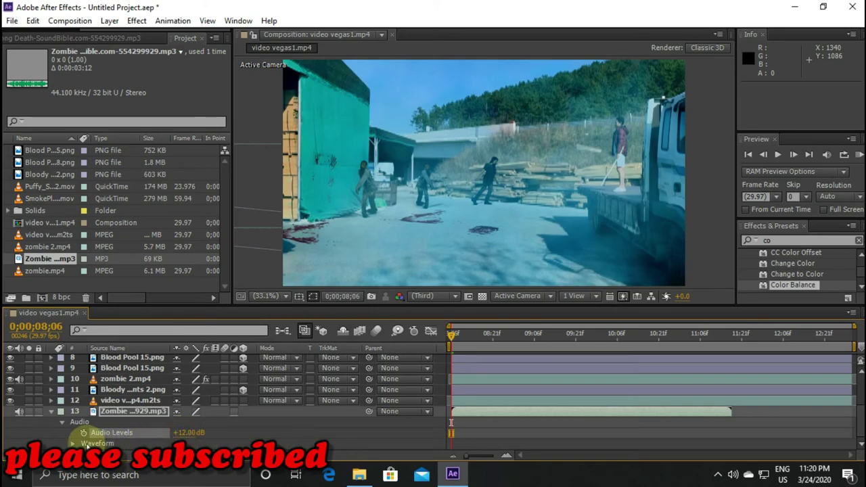
click(51, 413)
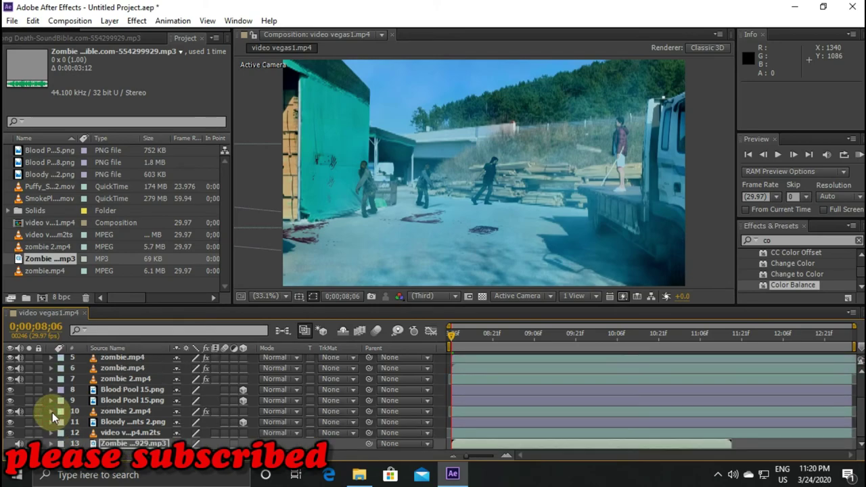
click(533, 446)
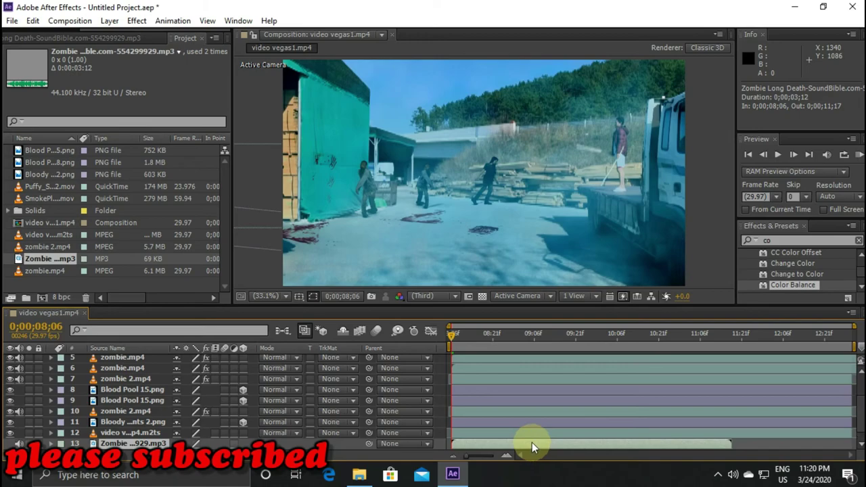
Step: Duplicate the zombie sound, move the copy to 0;00;10;02, enlarge the timeline, and select all layers
key(ctrl+d)
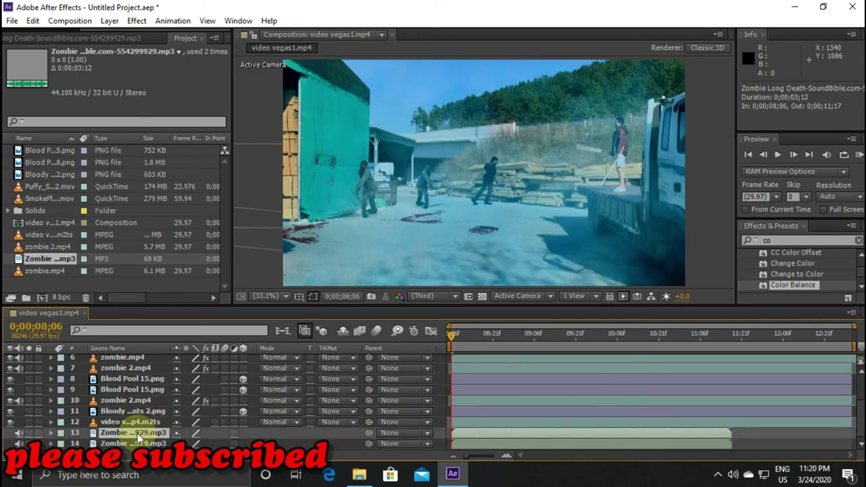
drag(496, 433, 650, 432)
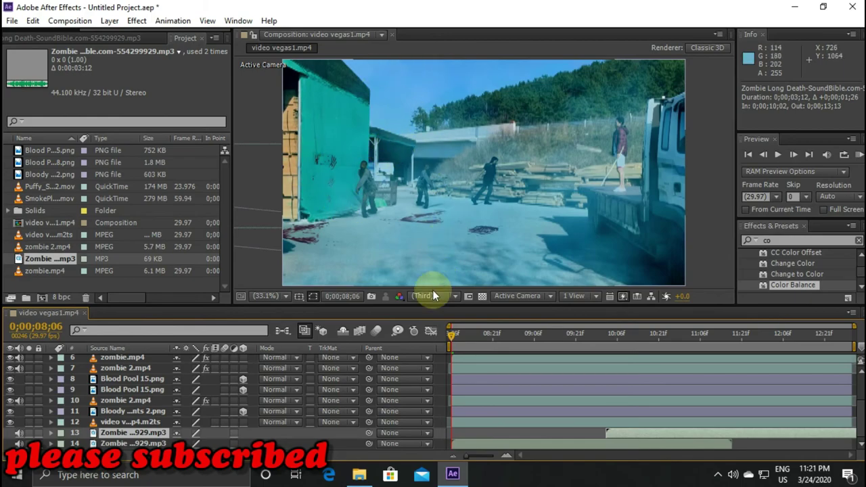
click(242, 271)
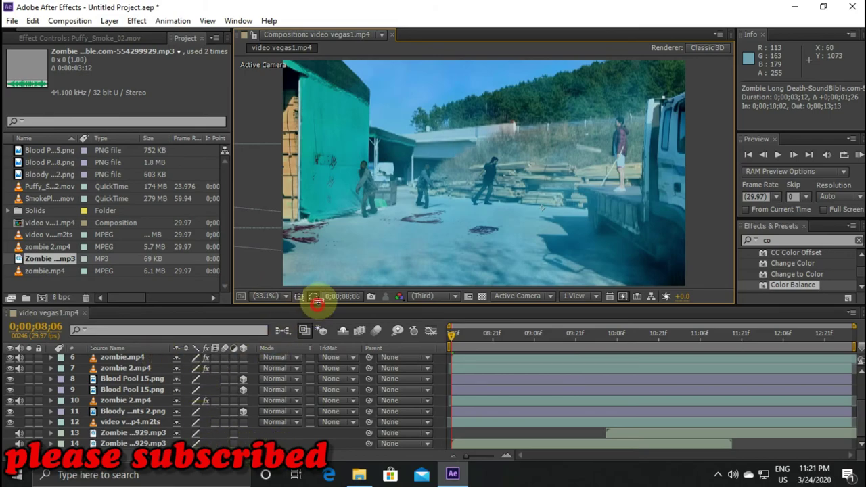
drag(316, 304, 338, 244)
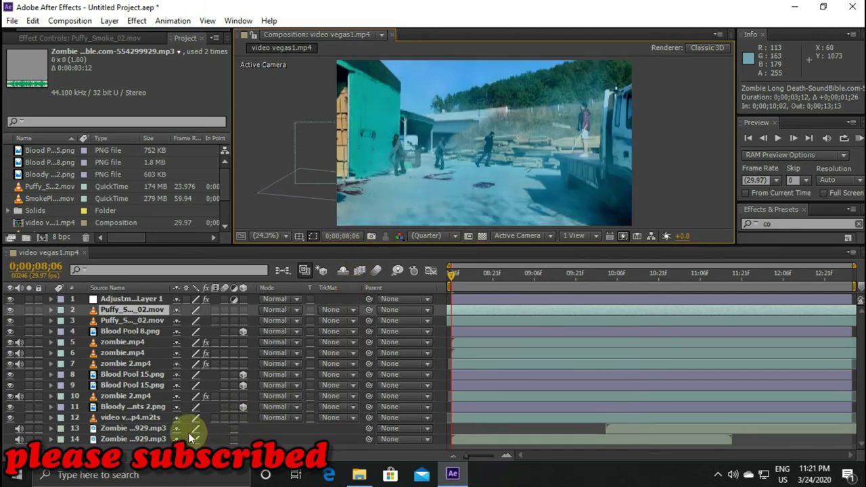
drag(157, 443, 179, 287)
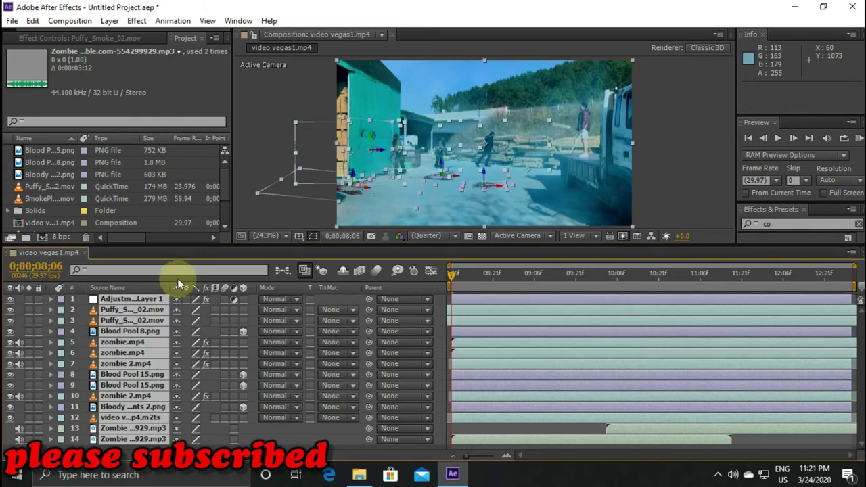
Step: Add the composition to the Render Queue via File > Export
click(12, 20)
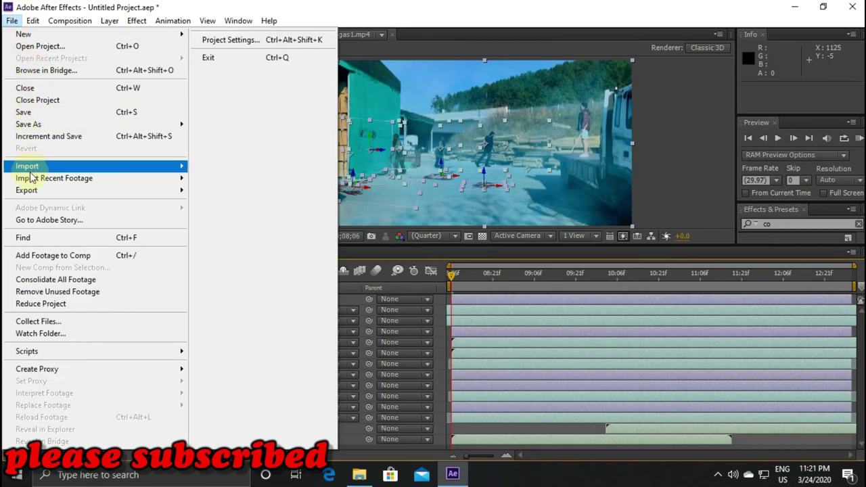
mouse_move(32, 179)
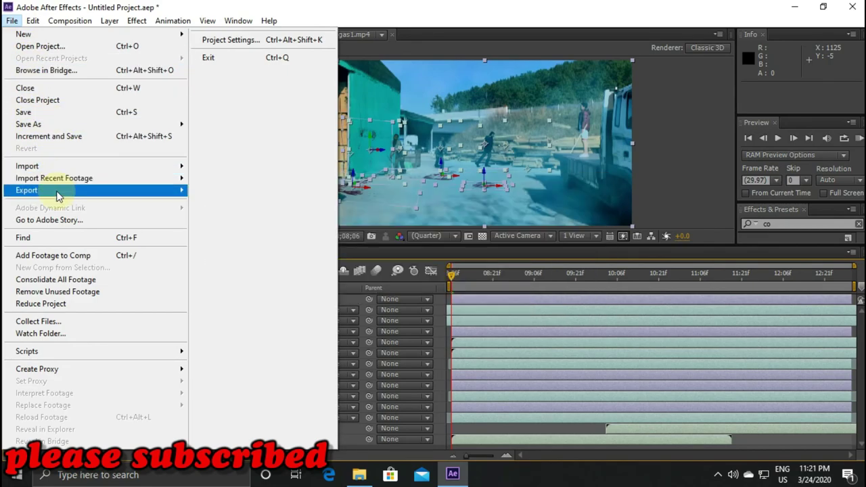
mouse_move(95, 191)
click(275, 193)
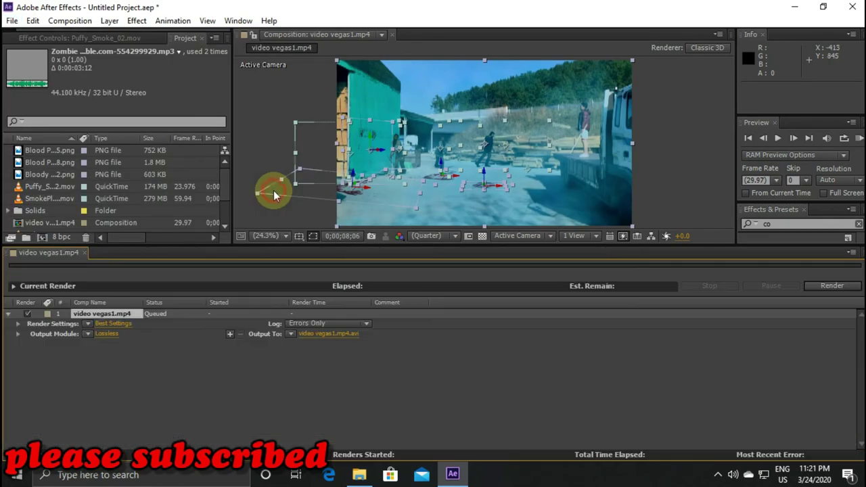
Step: Set the output module to H.264 with Resize, Crop and Audio Output enabled
click(106, 334)
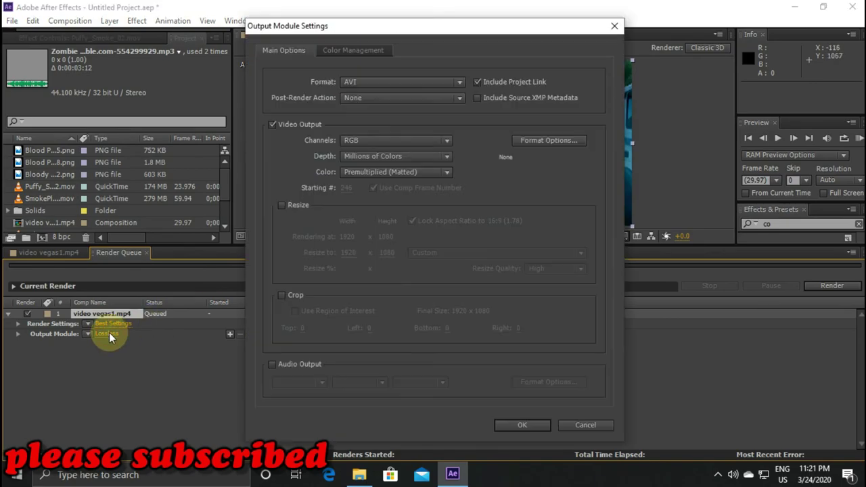
click(462, 82)
click(377, 168)
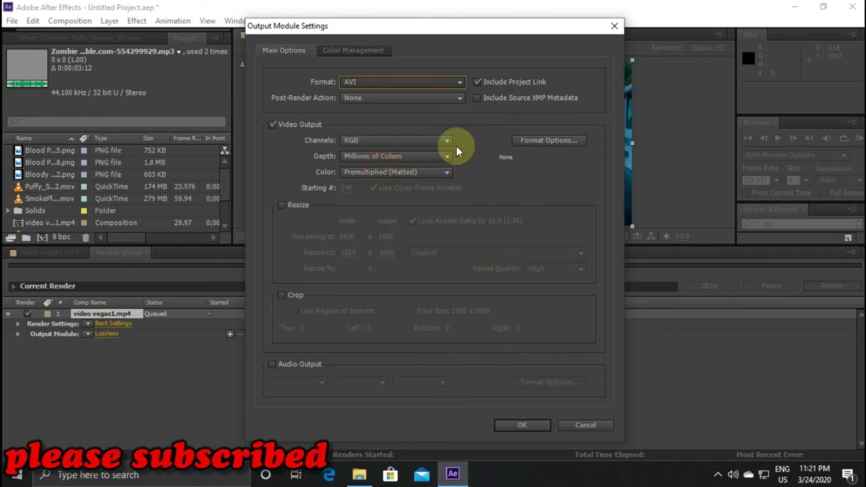
click(281, 205)
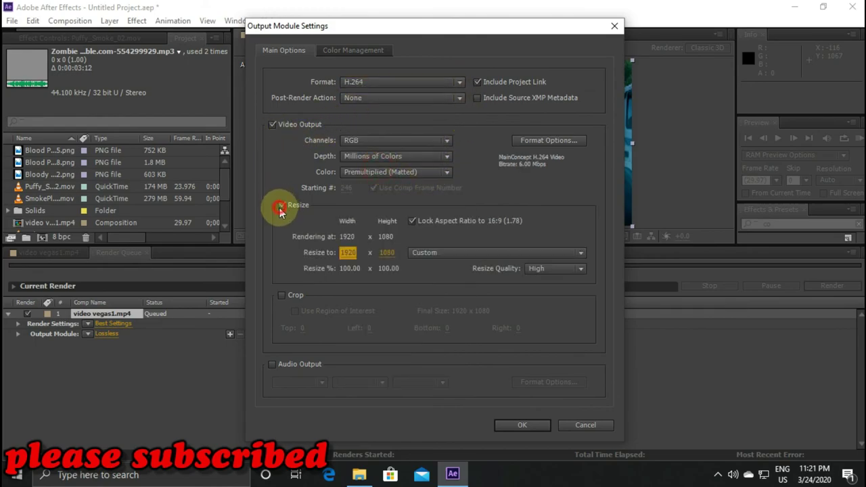
click(282, 295)
click(272, 365)
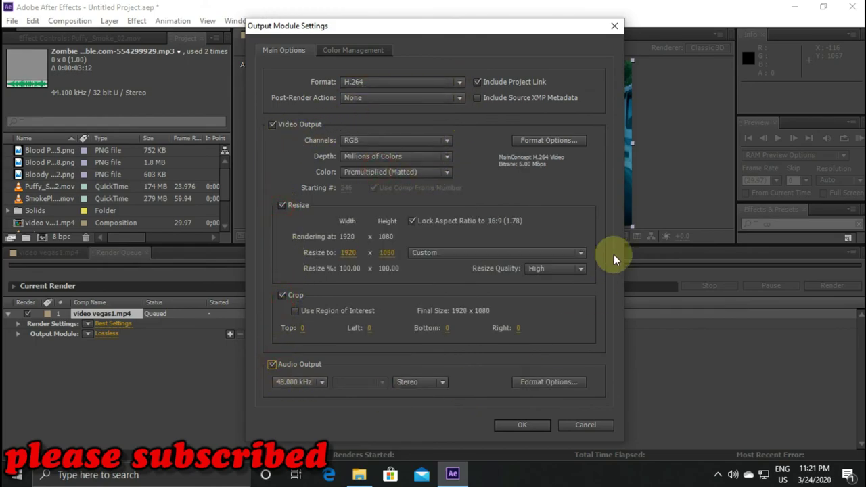
click(525, 426)
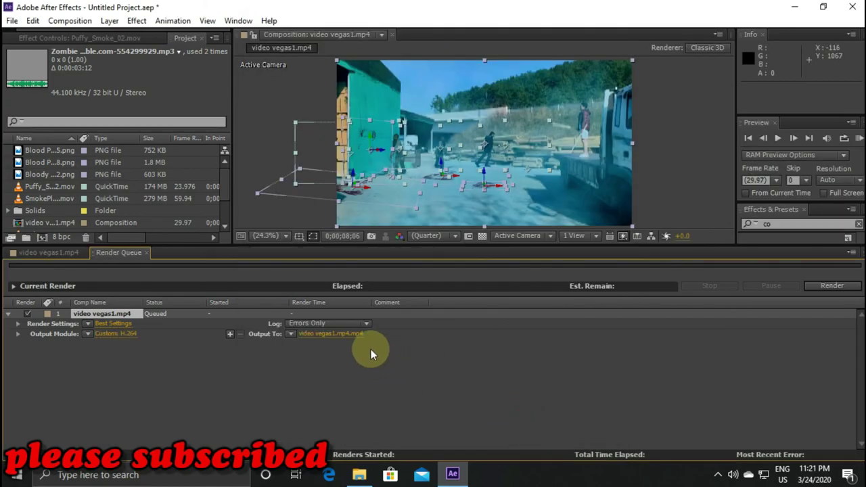
Step: Start renaming the output file to 'video zombie.mp4'
click(327, 333)
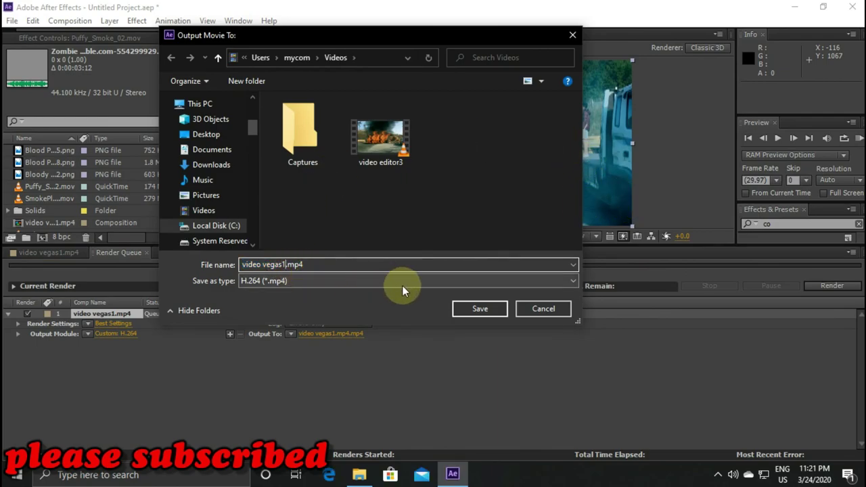
key(BackSpace)
key(BackSpace)
key(BackSpace)
key(BackSpace)
key(BackSpace)
key(BackSpace)
text(zombi)
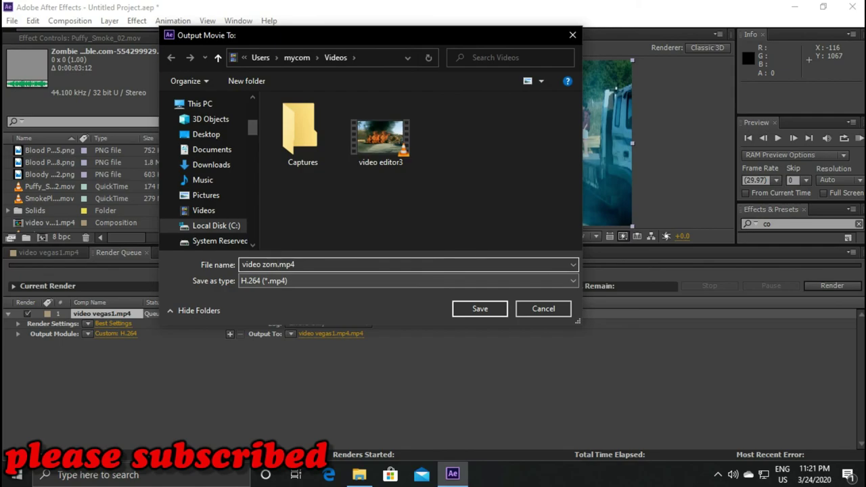
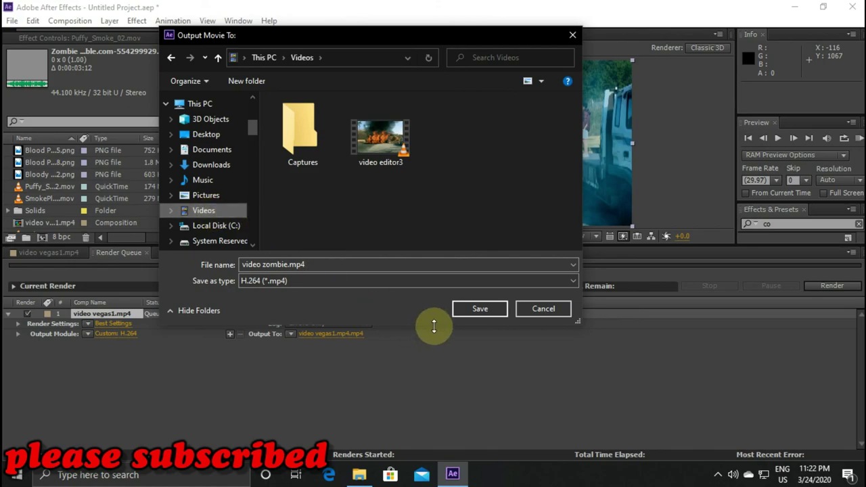
Step: Save the render output as video zombie.mp4 in the Videos folder
click(480, 309)
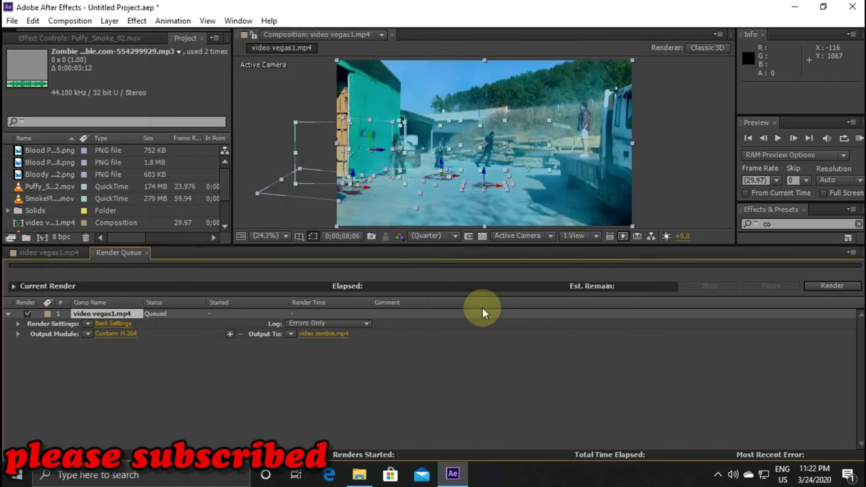
Step: Start rendering the video vegas1.mp4 composition to video zombie.mp4
click(818, 287)
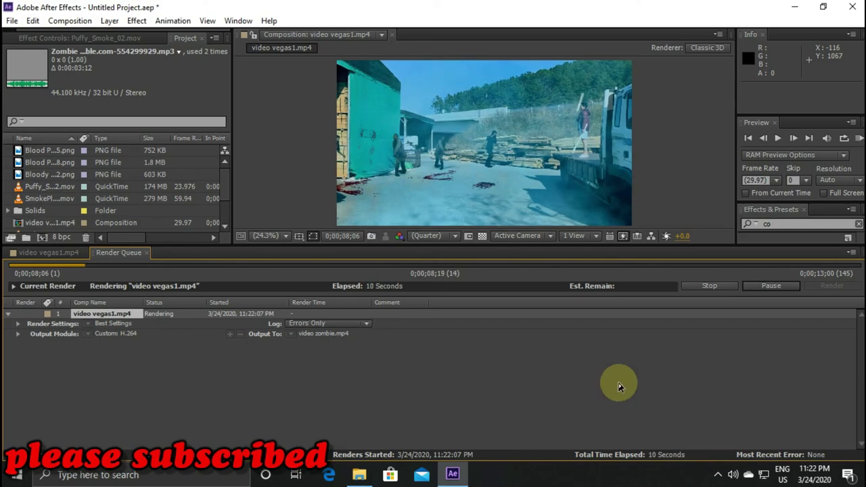
Step: Bring up the Bandicam recorder window from the taskbar's hidden tray icons
click(718, 474)
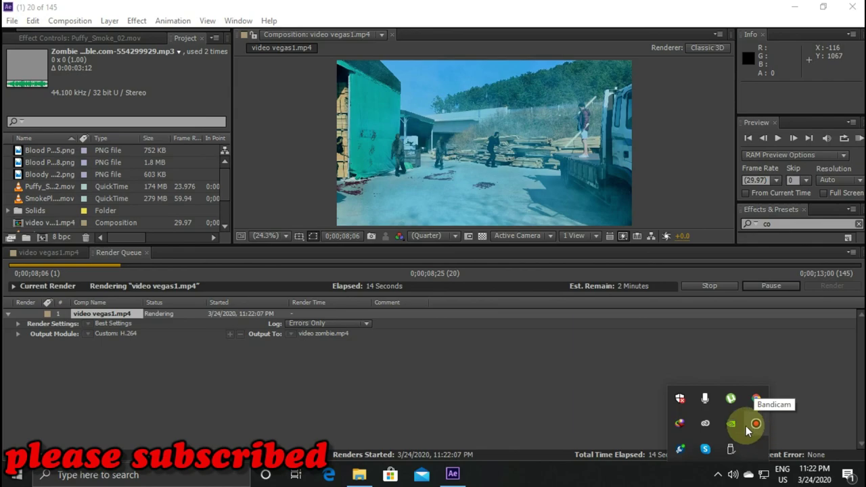
click(717, 472)
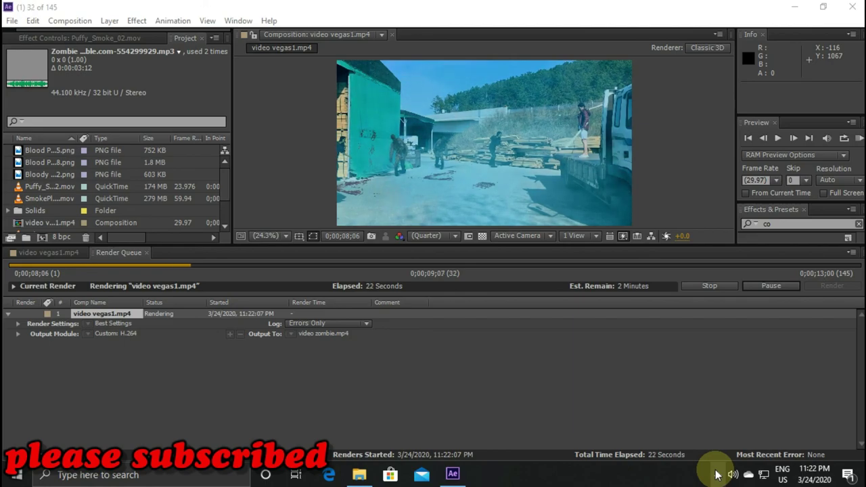
click(716, 474)
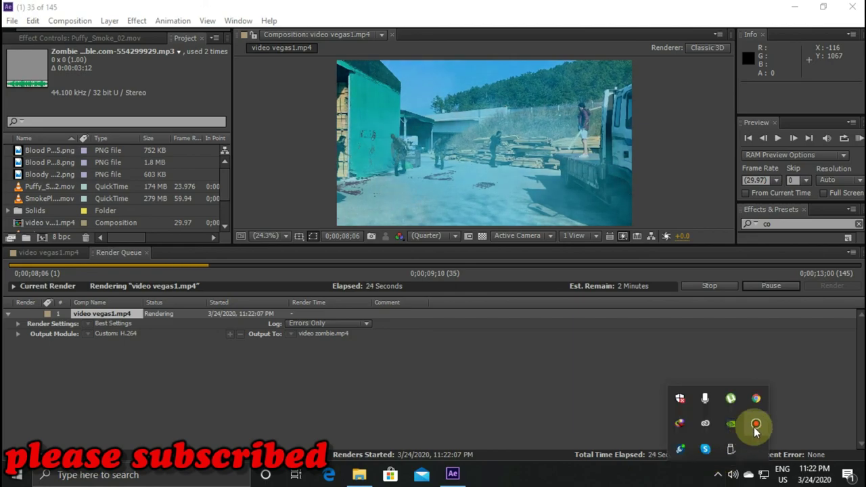
click(756, 427)
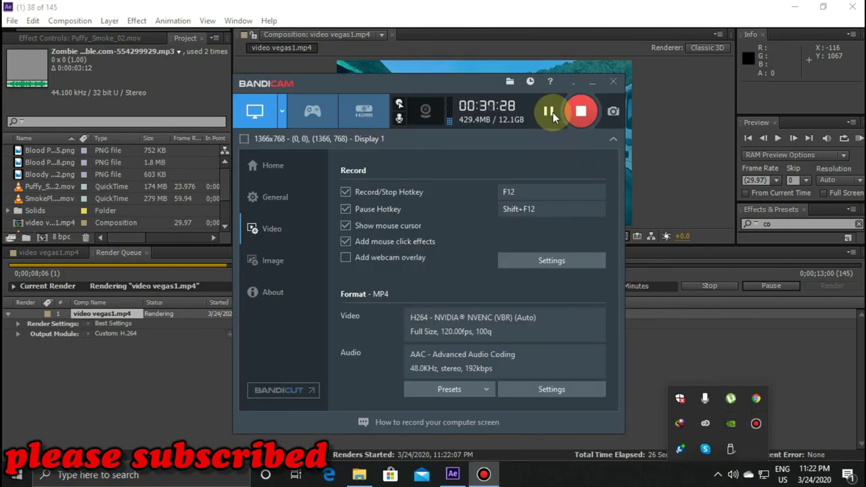